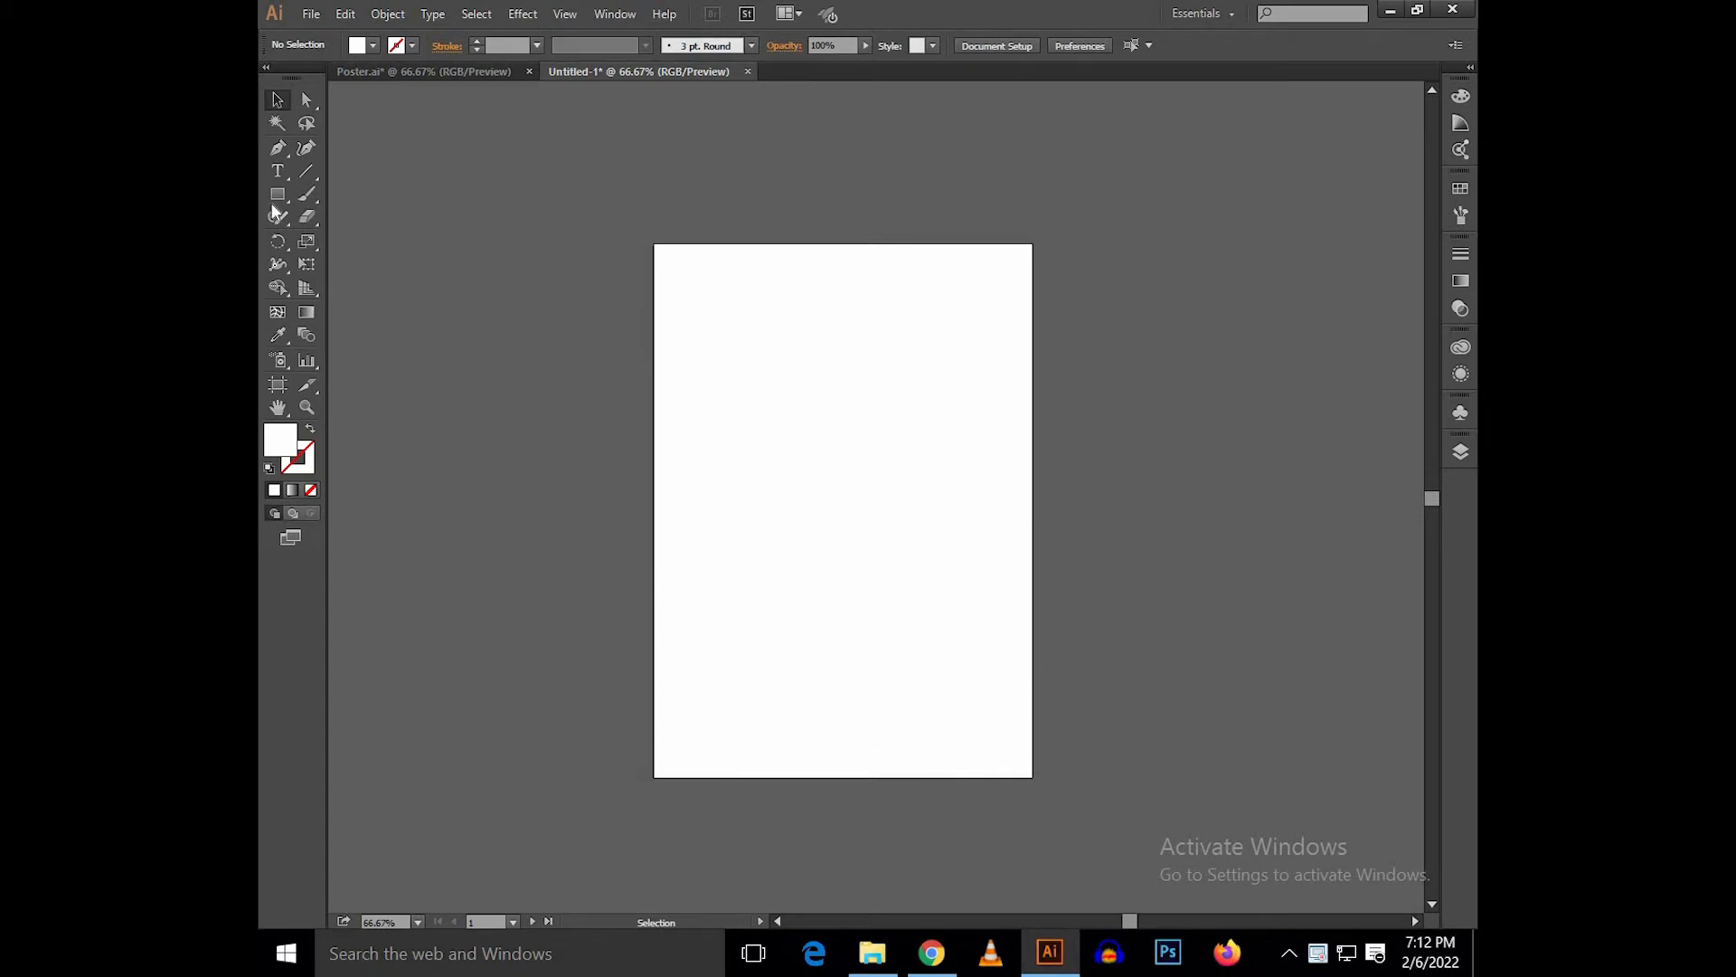
Draw a white rectangle covering the whole artboard.
left_click(278, 195)
left_click_drag(654, 243, 1032, 776)
key("v")
left_click(1131, 544)
Convert the white rectangle to a gradient mesh with 3 rows, 3 columns and flat appearance.
mouse_move(1127, 539)
left_mouse_down()
mouse_move(1112, 551)
mouse_move(1106, 487)
mouse_move(1125, 532)
mouse_move(1131, 509)
left_mouse_up()
scroll(1061, 534, "up", 1)
left_click(950, 427)
left_click(387, 14)
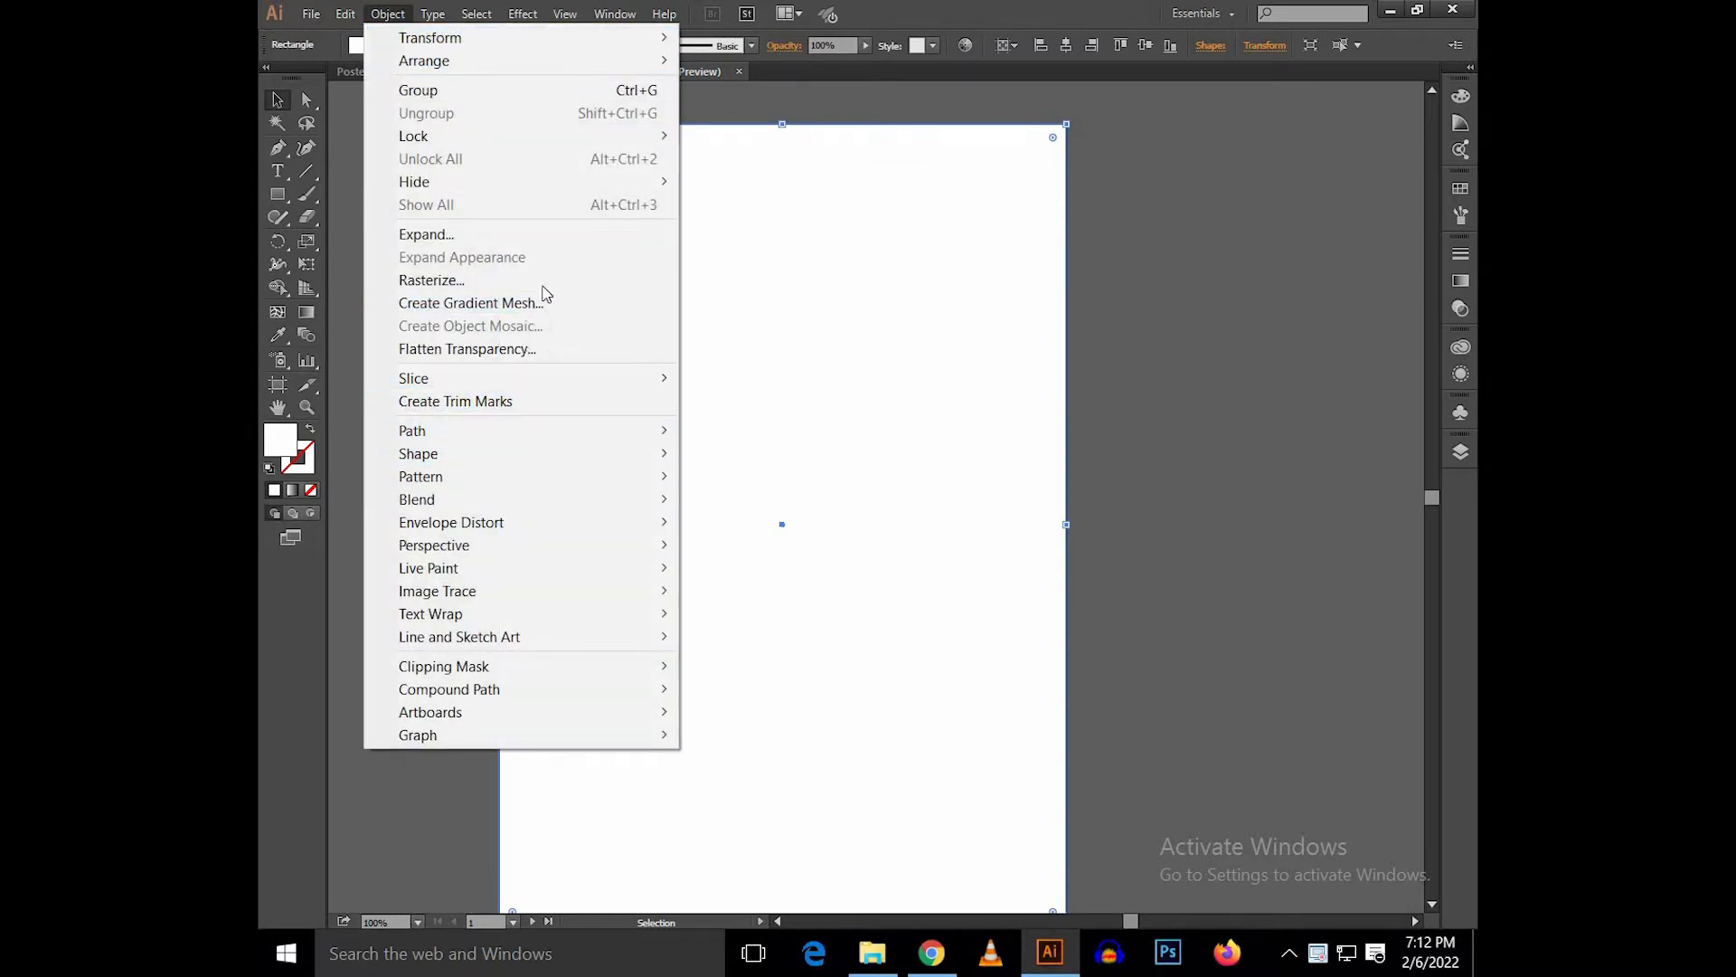
left_click(541, 303)
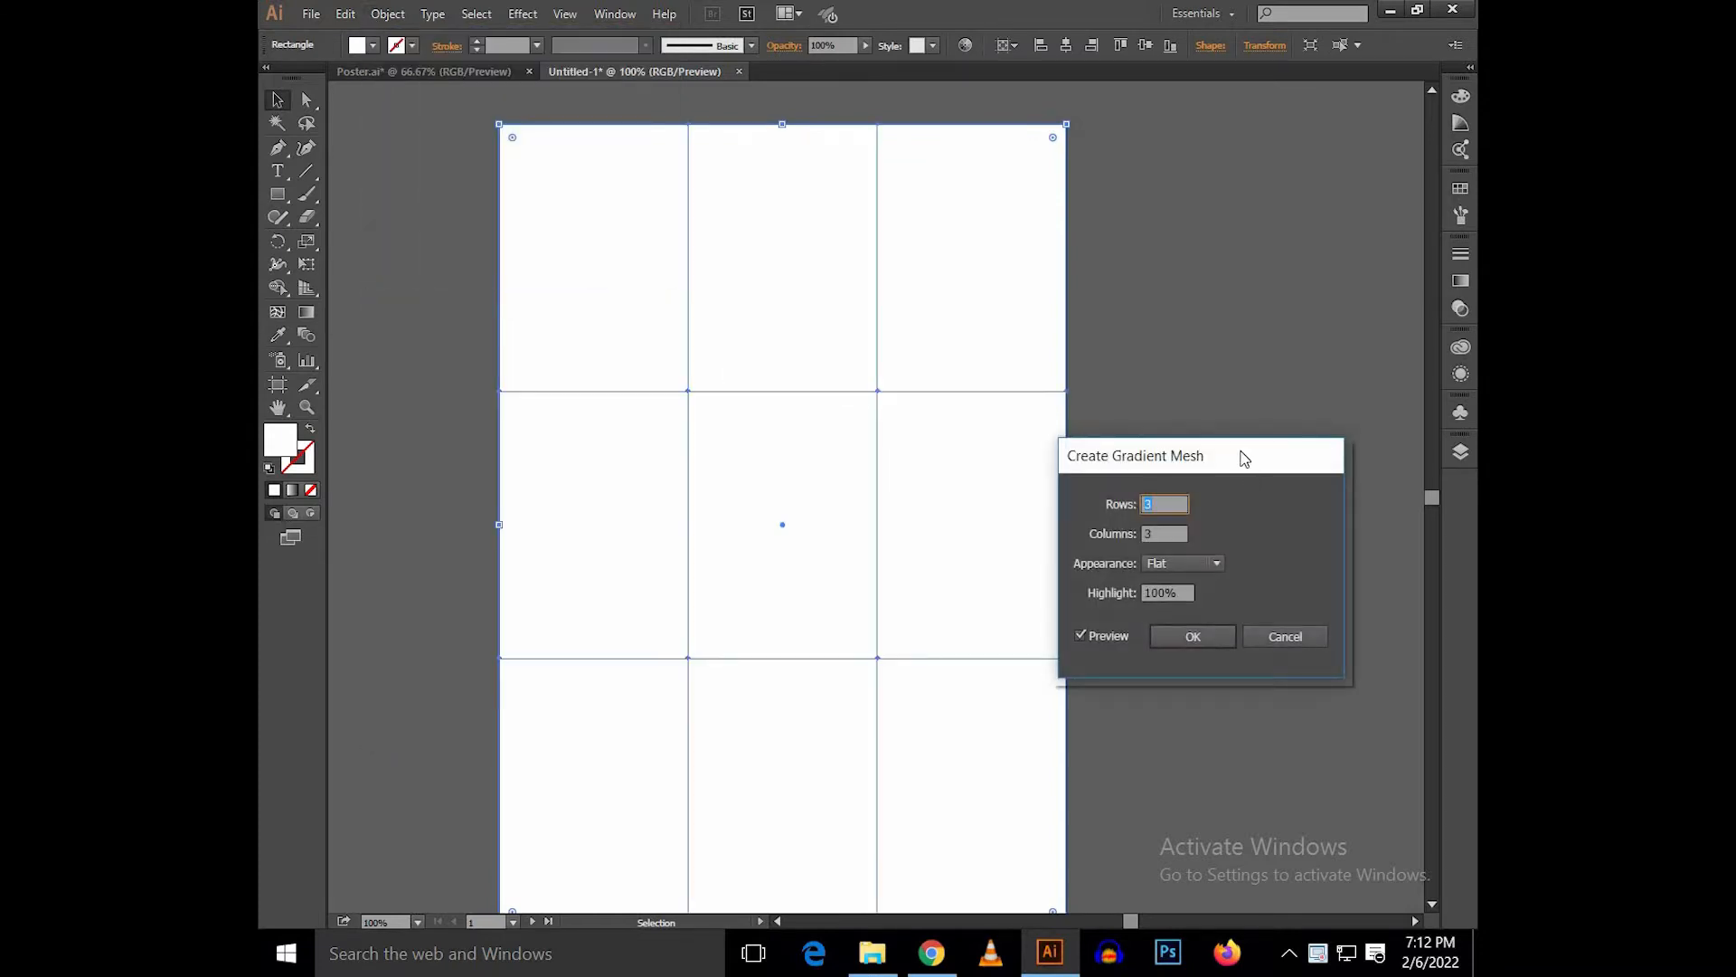
left_click_drag(1245, 458, 1248, 425)
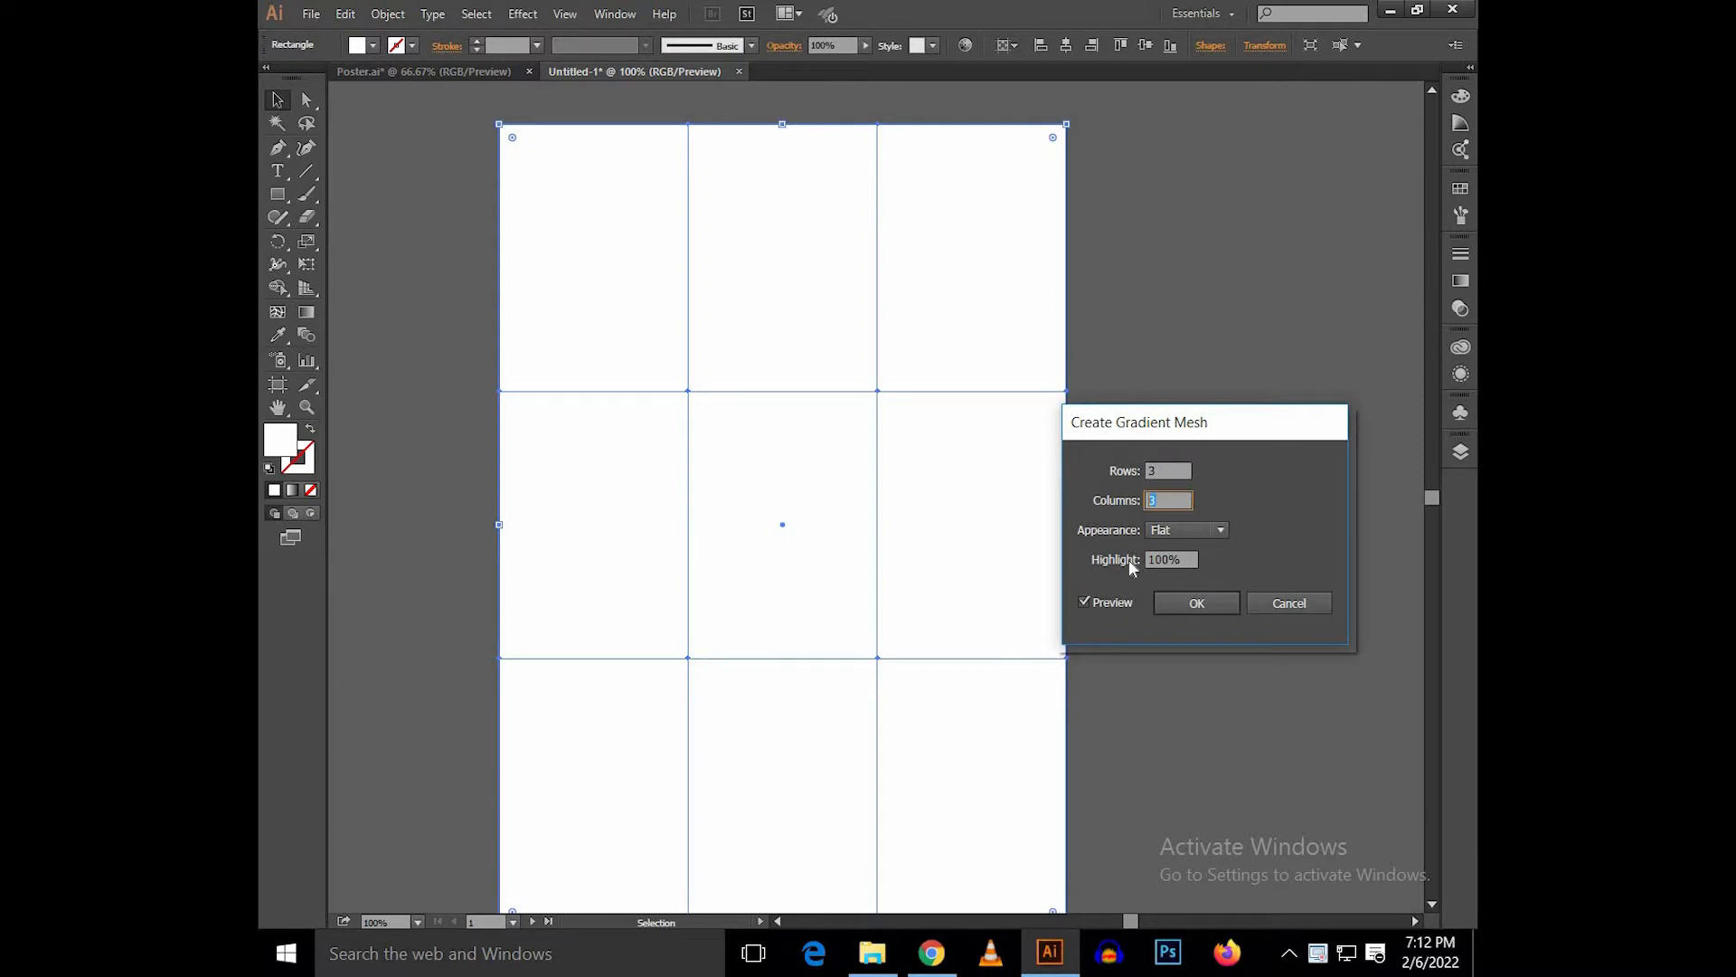
left_click(1194, 606)
left_click(1174, 465)
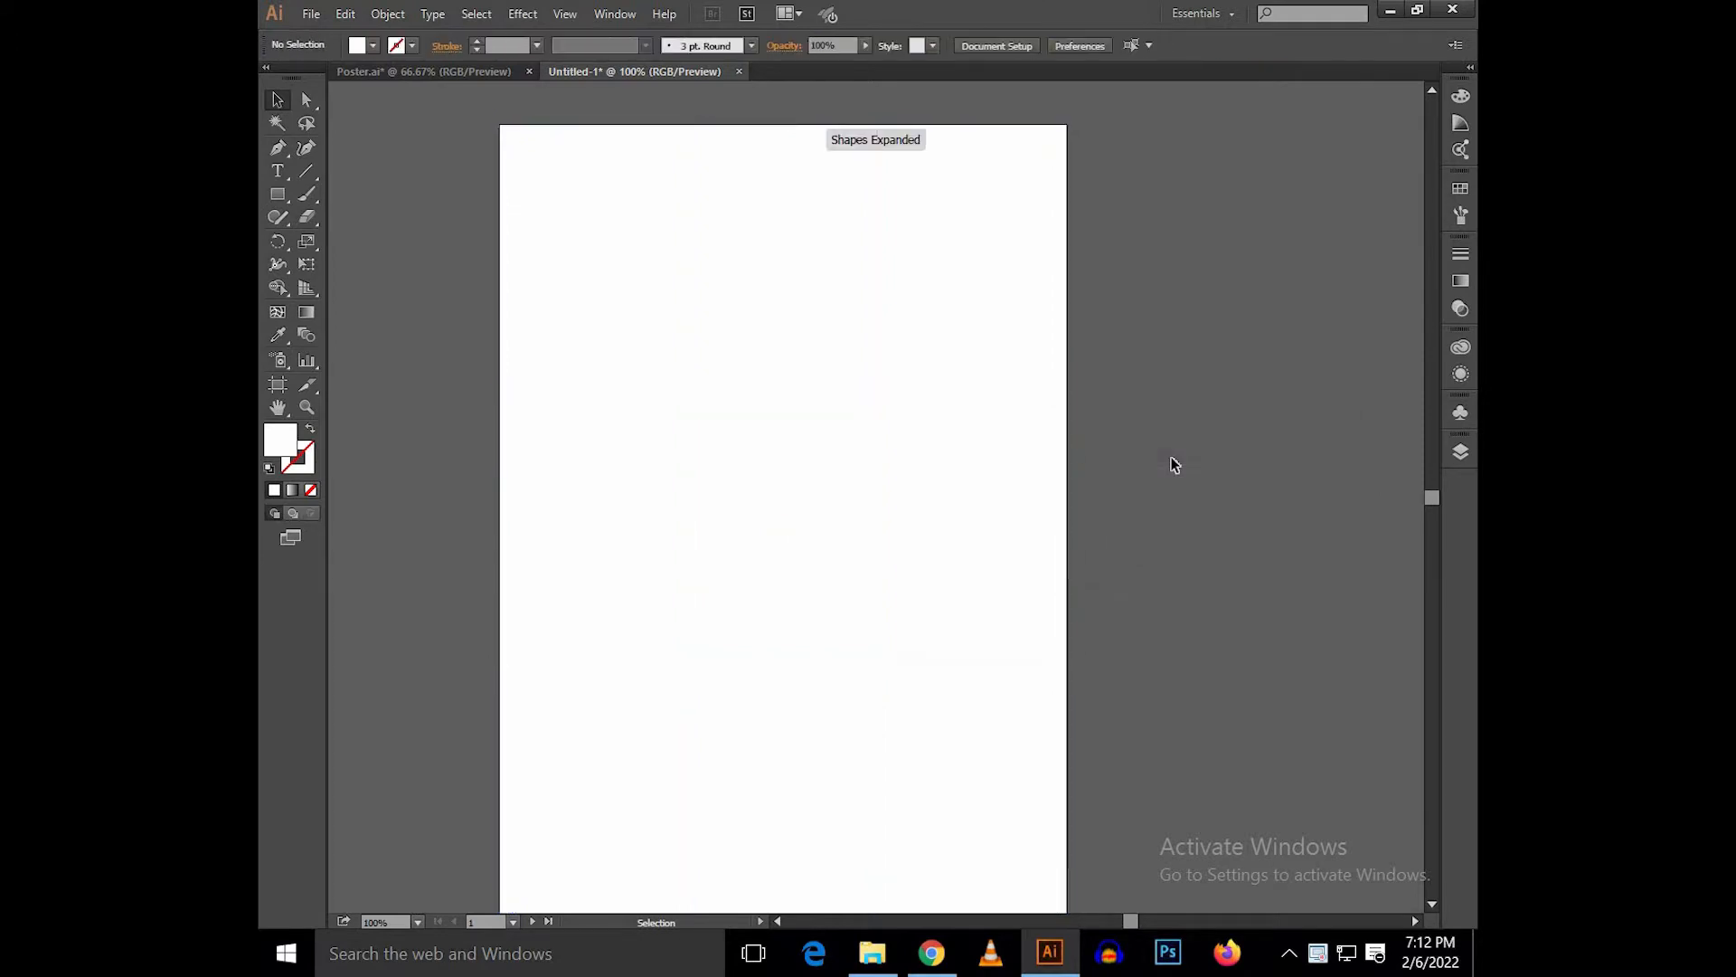
Color the first two mesh points on the rectangle's top edge with the light blue swatch.
key("a")
left_click(600, 232)
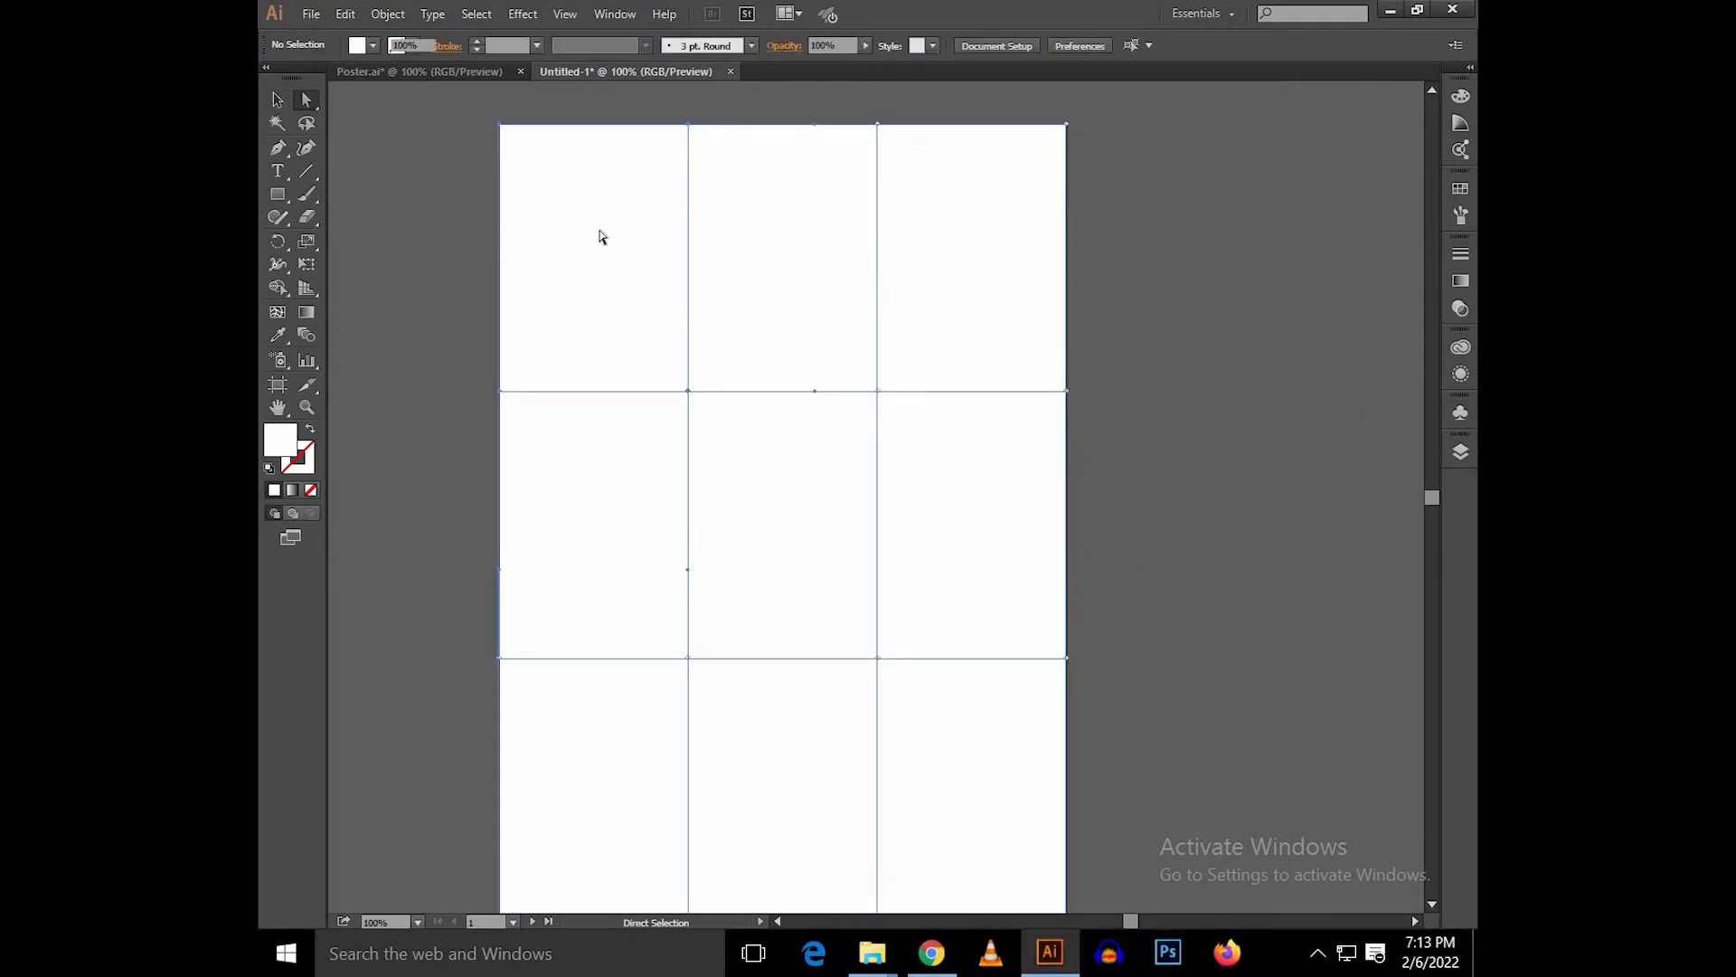
left_click(501, 127)
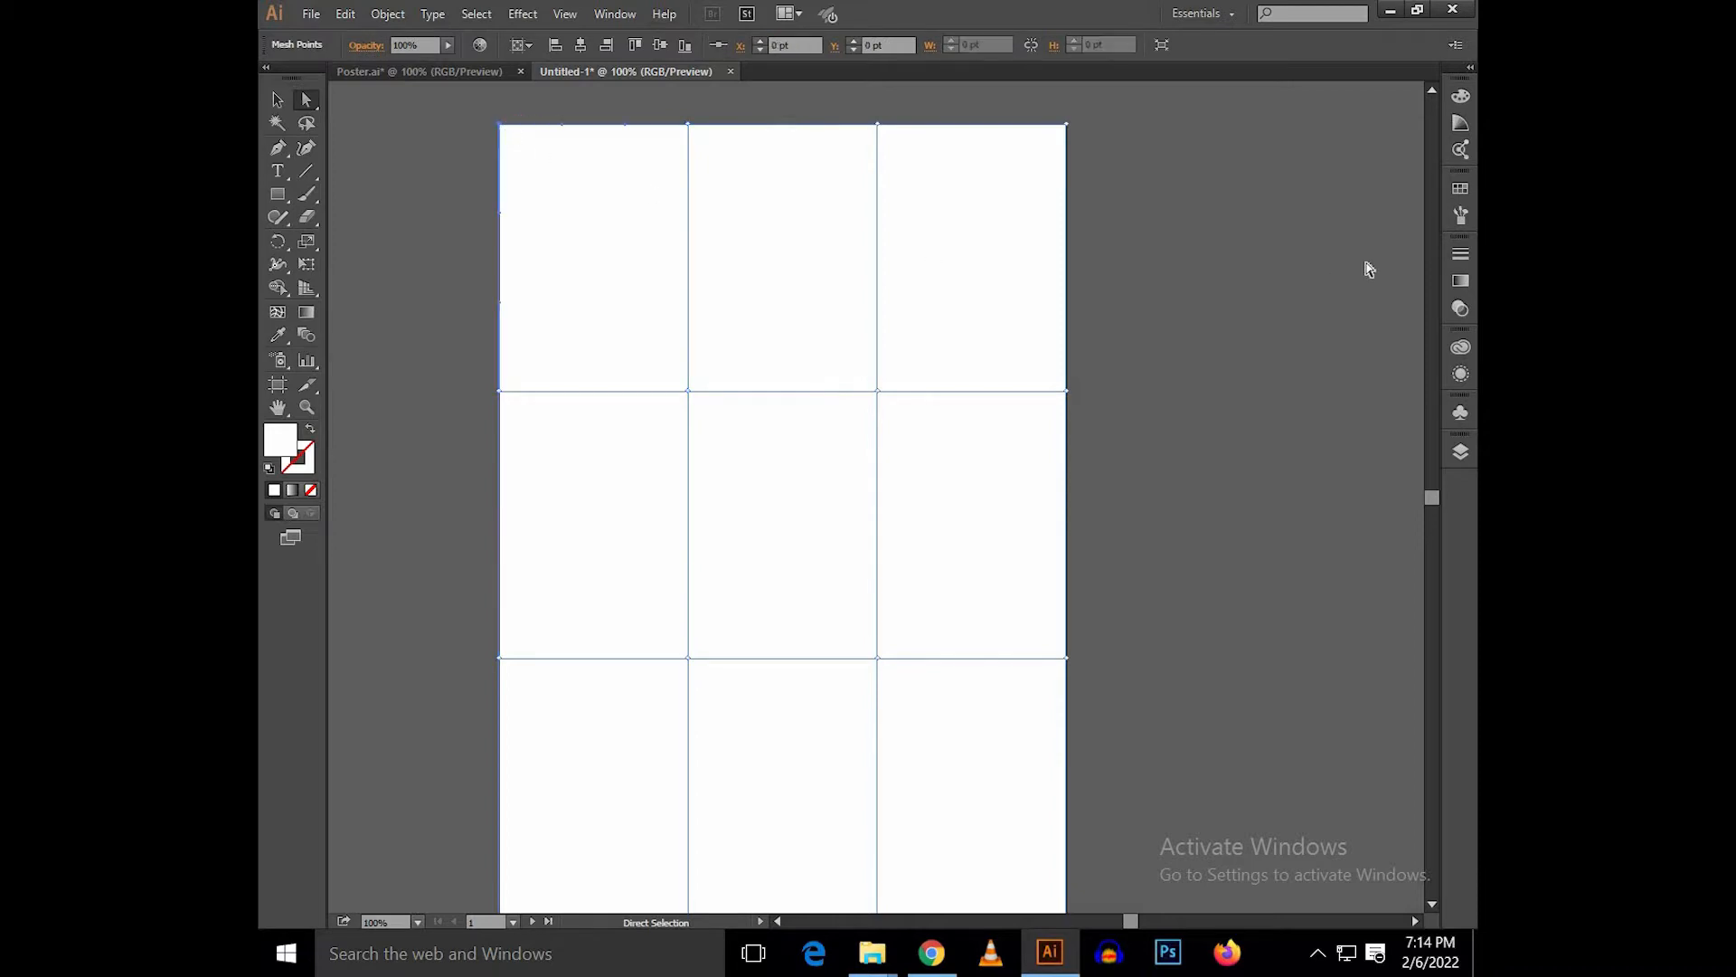
left_click(1460, 188)
left_click(1290, 230)
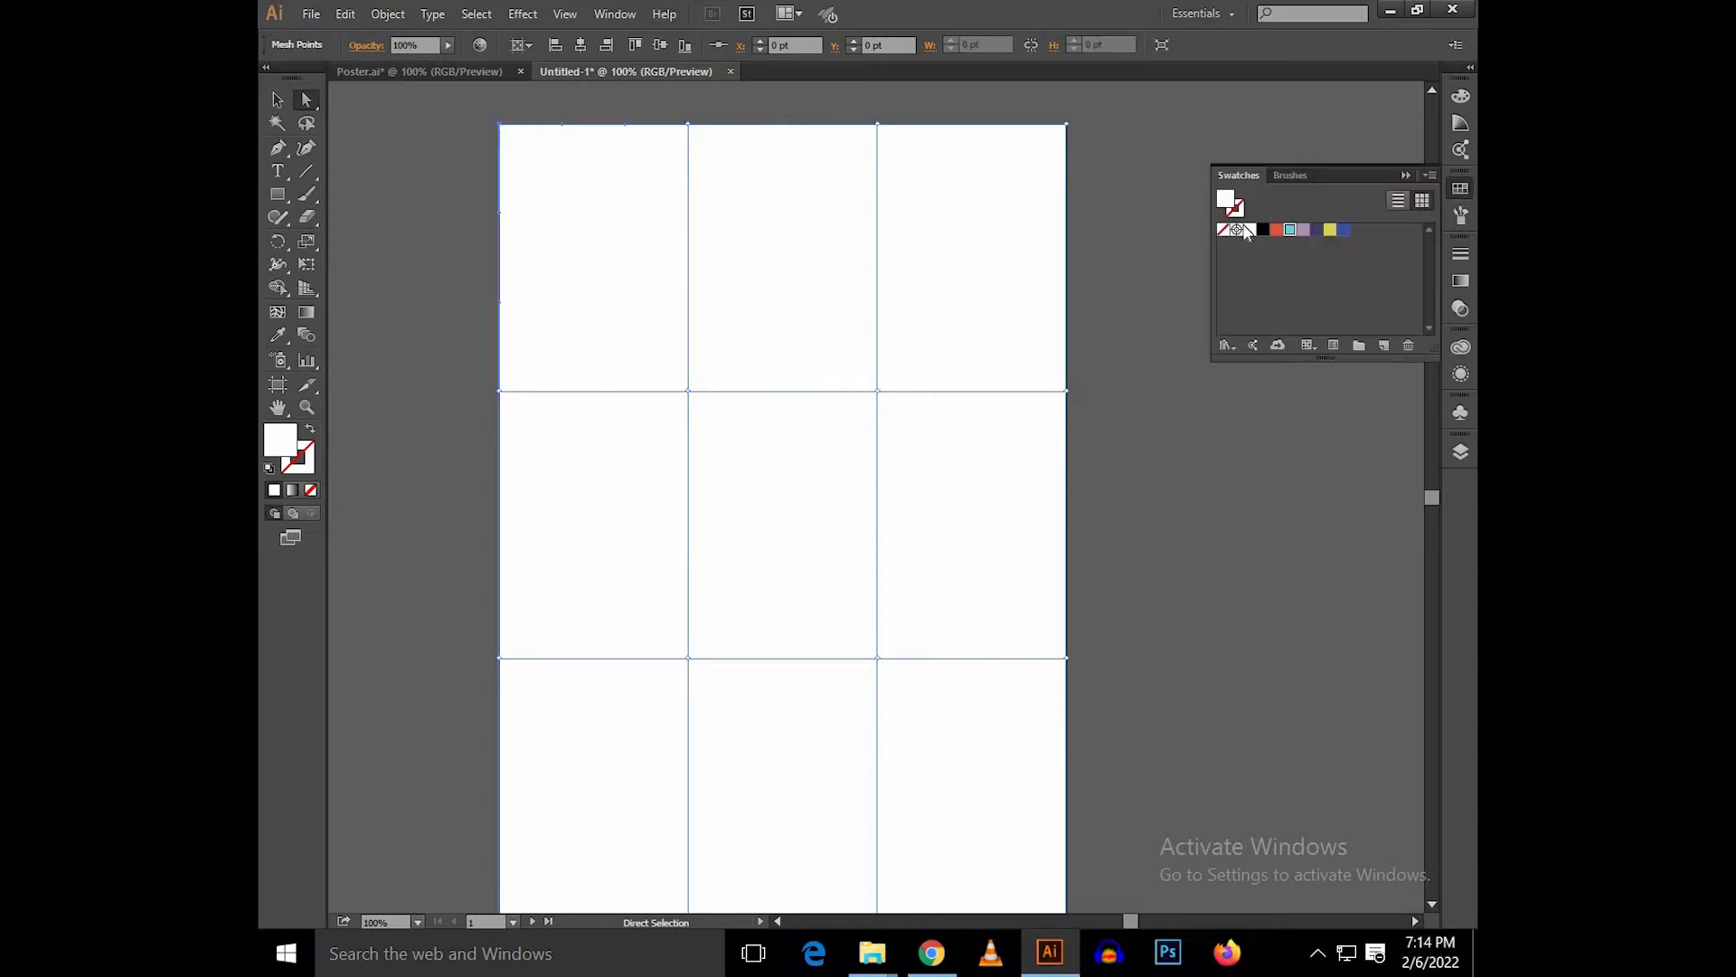
left_click(685, 127)
left_click(1288, 231)
Color the third mesh point on the top edge light purple and the top-right corner point red-orange.
left_click(875, 126)
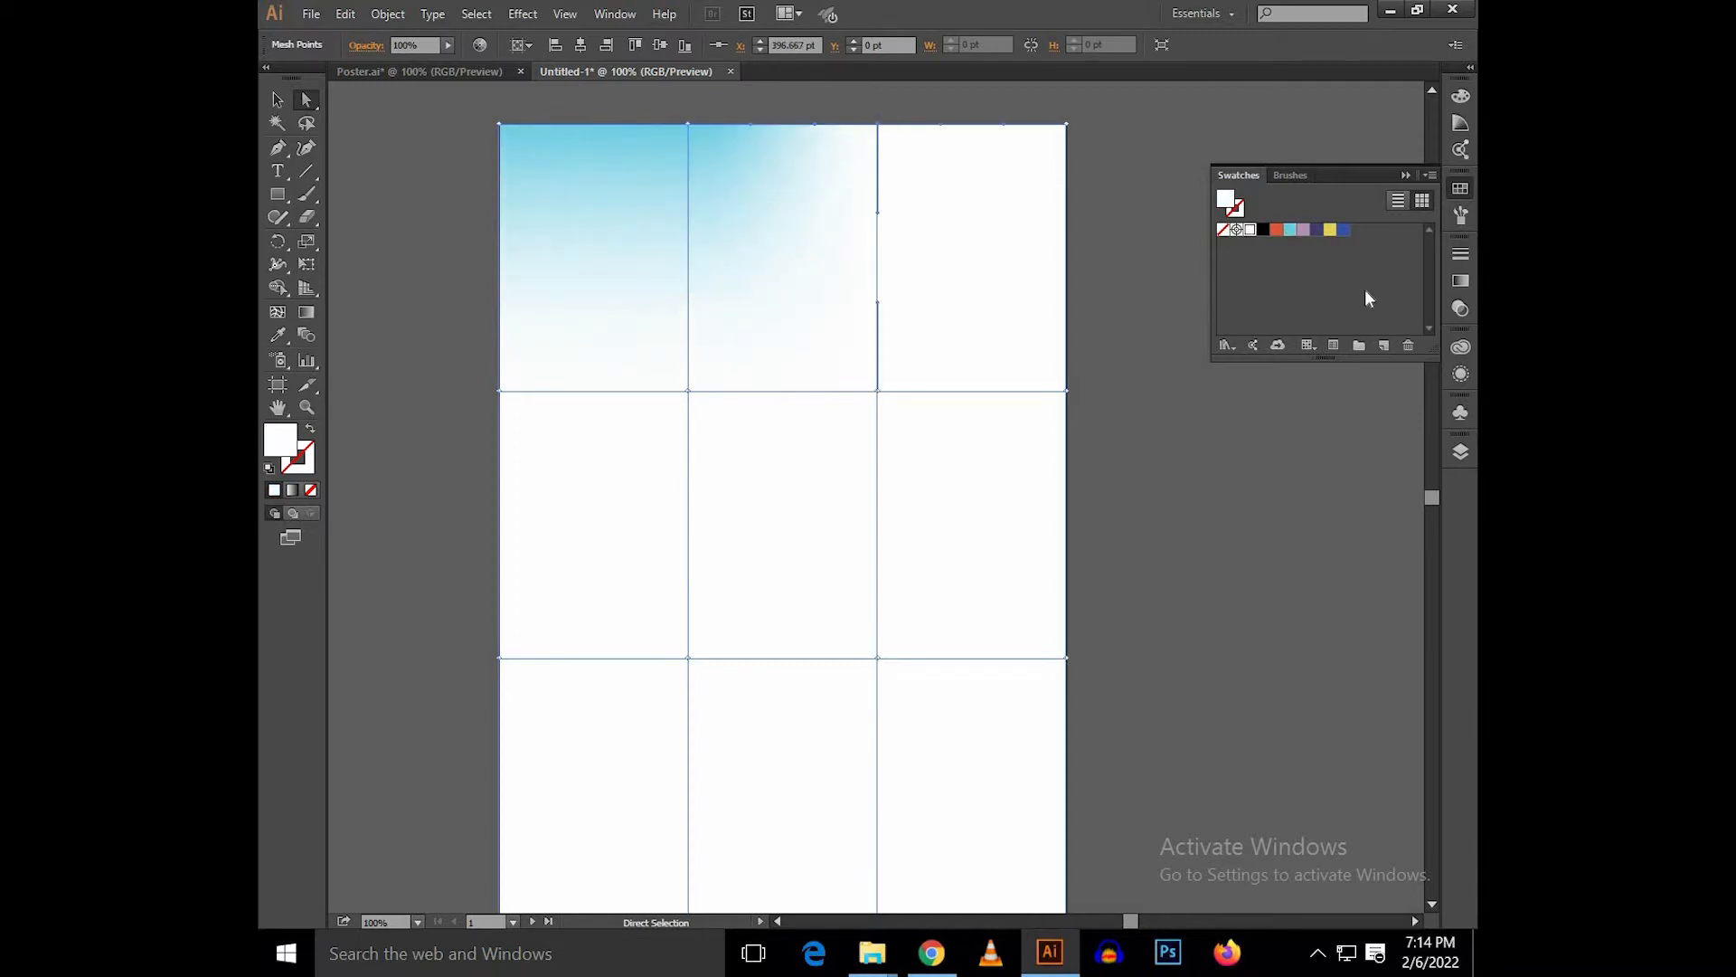
left_click(1302, 231)
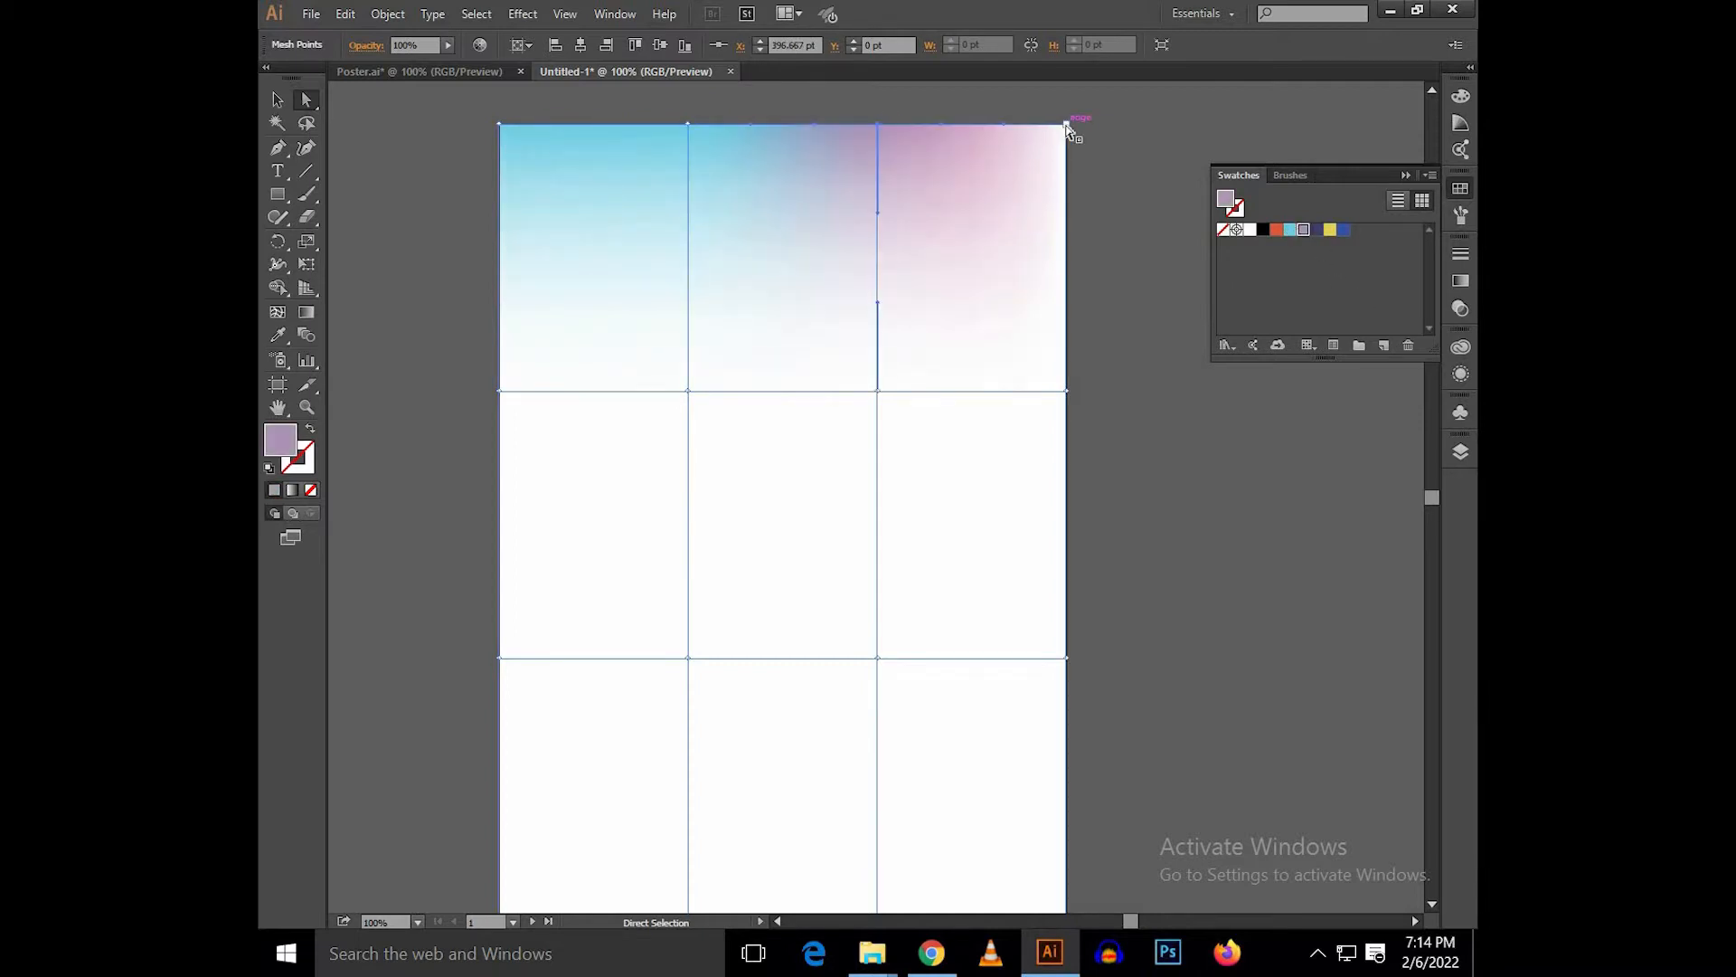
left_click(1067, 124)
left_click(1275, 231)
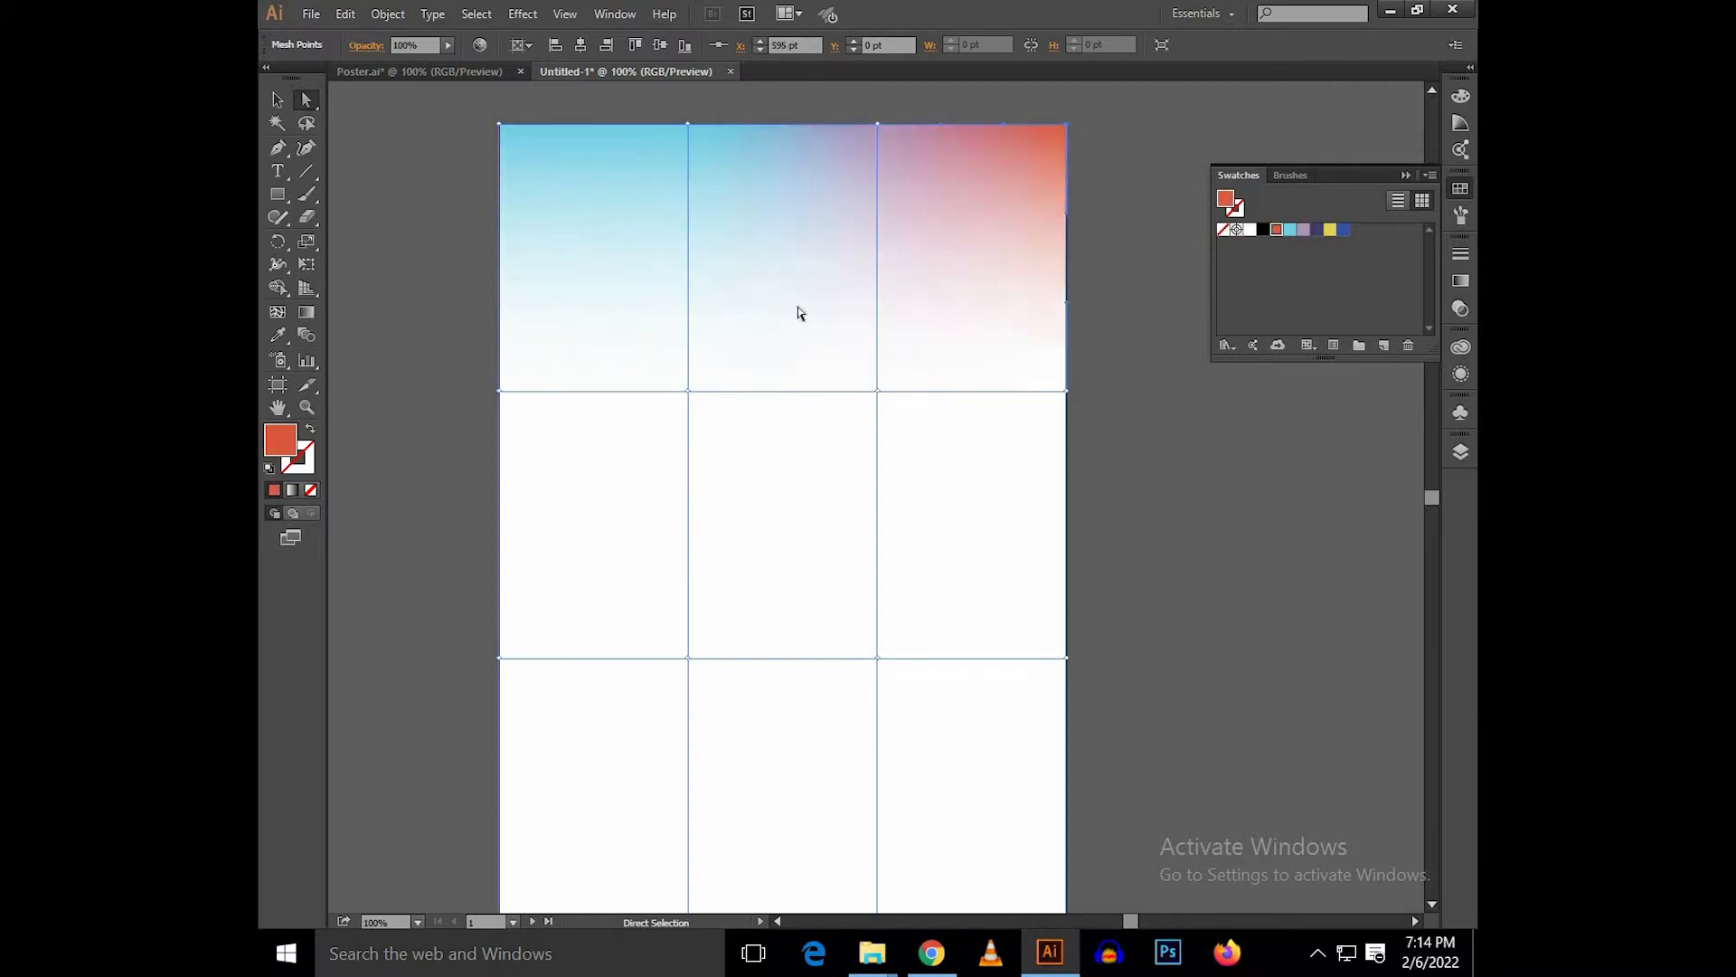
Color the two left mesh points of the second row of points light blue.
left_click(500, 392)
left_click(1291, 229)
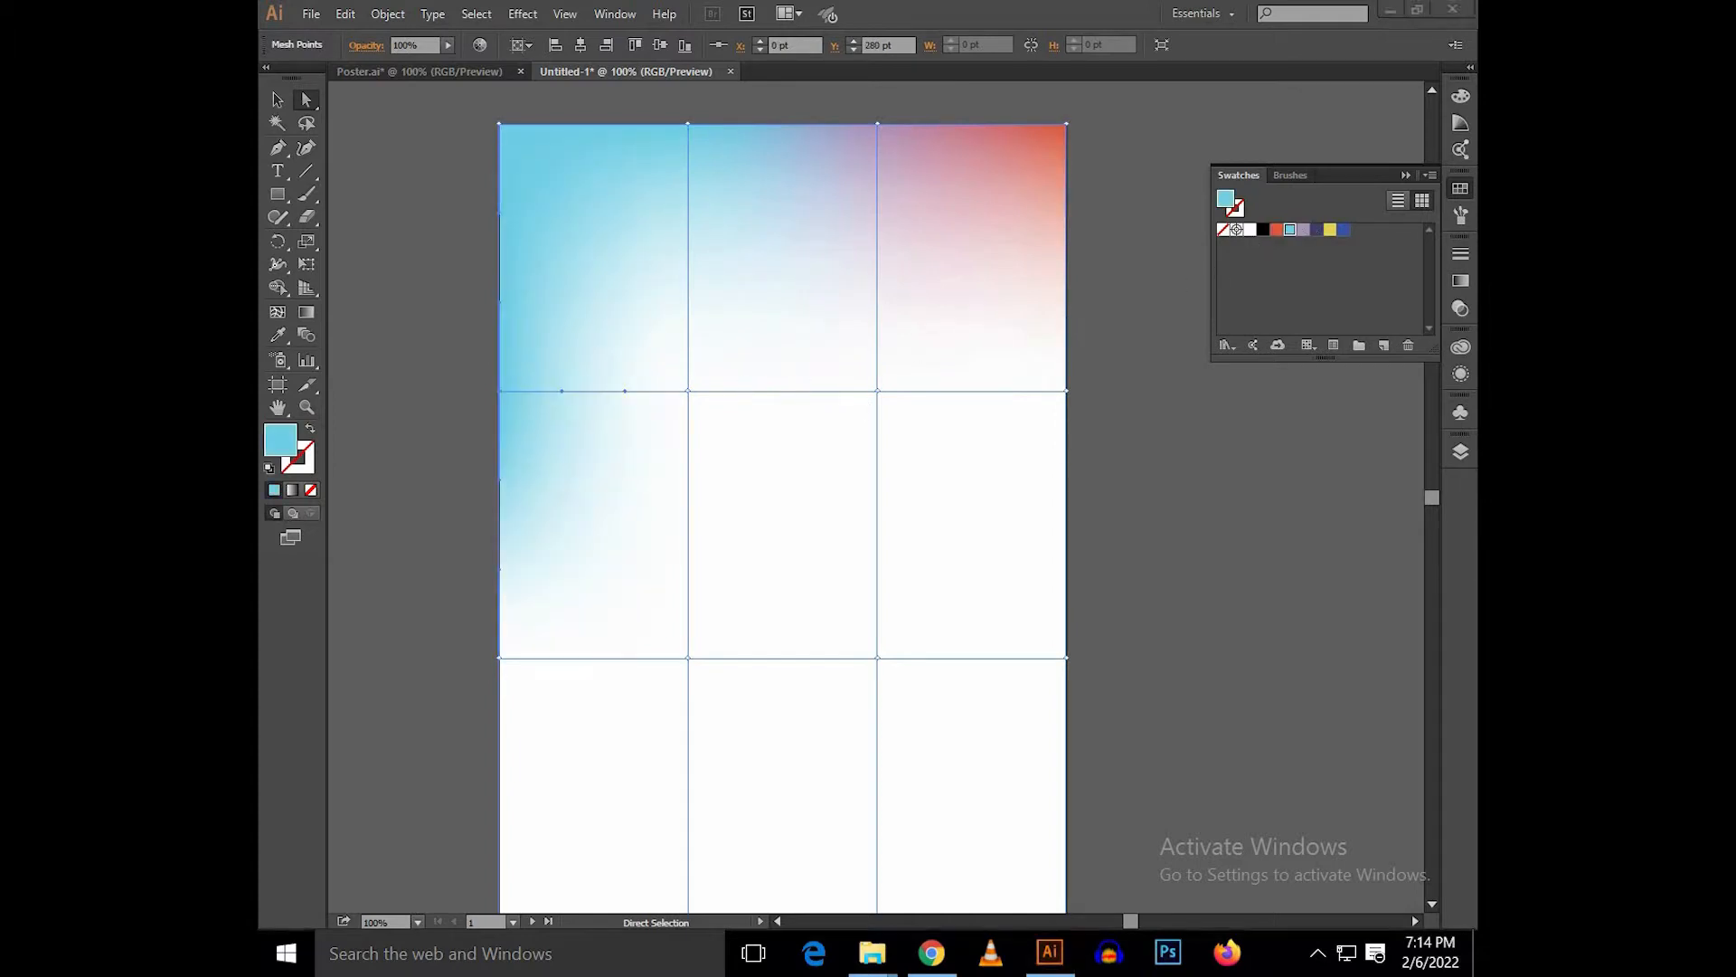
left_click(687, 391)
left_click(1293, 230)
Color the two right mesh points of the second row of points red-orange.
left_click(878, 392)
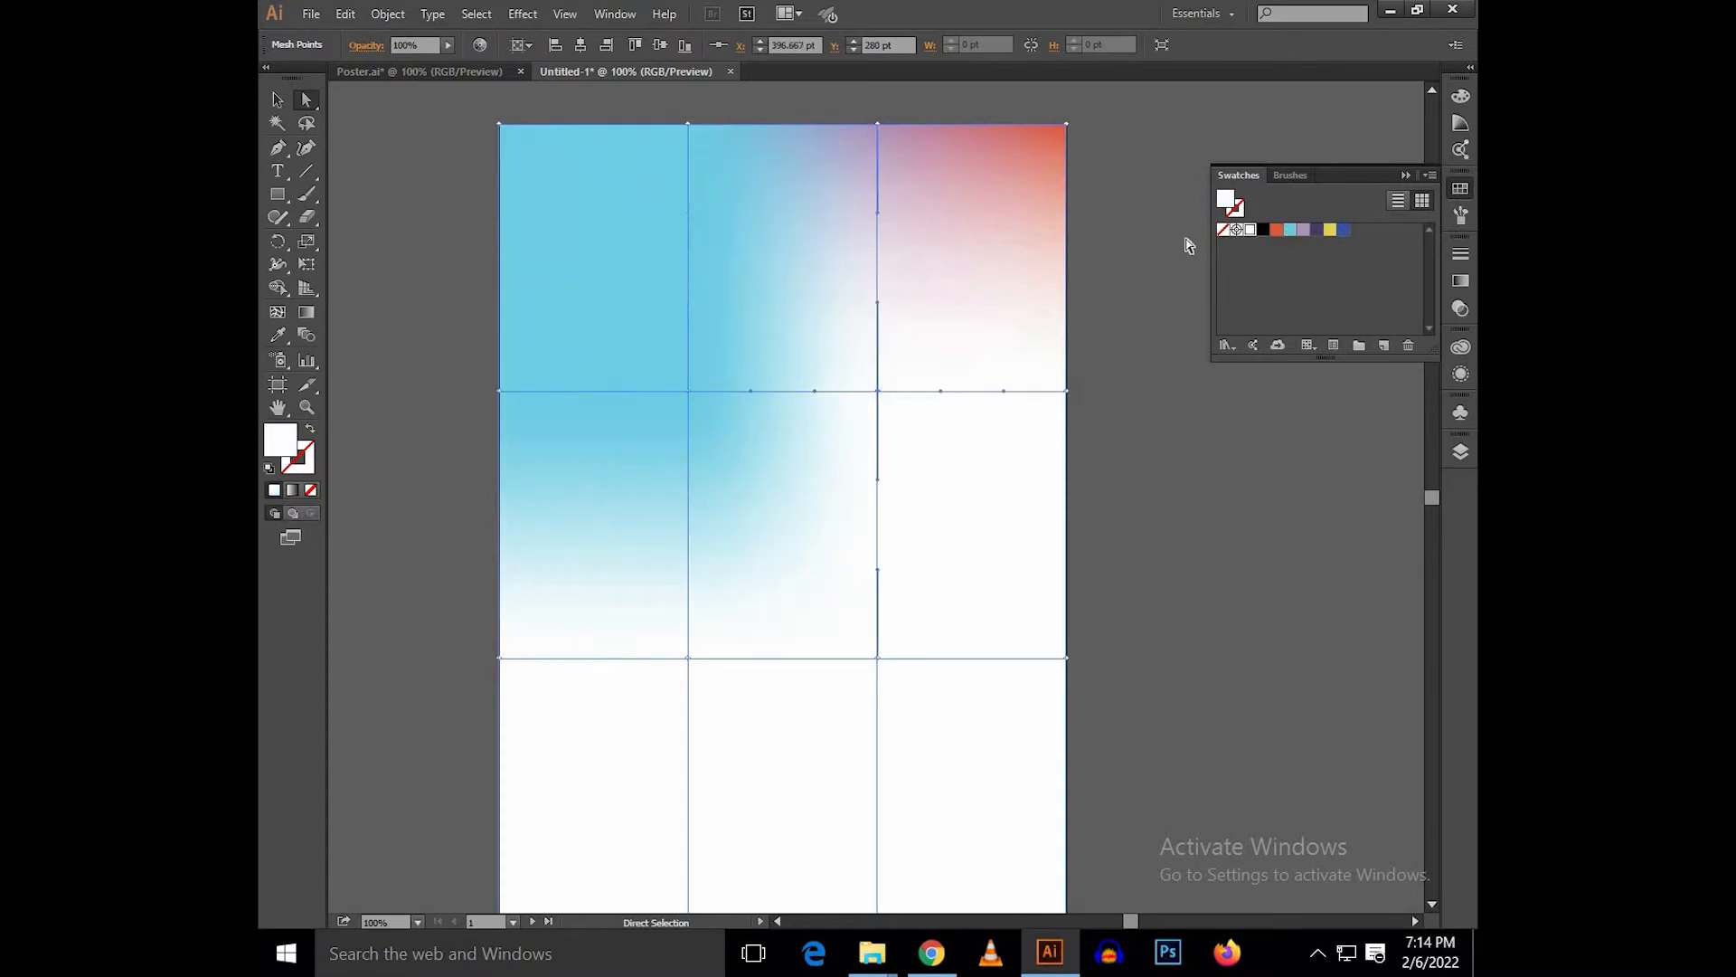
left_click(1275, 231)
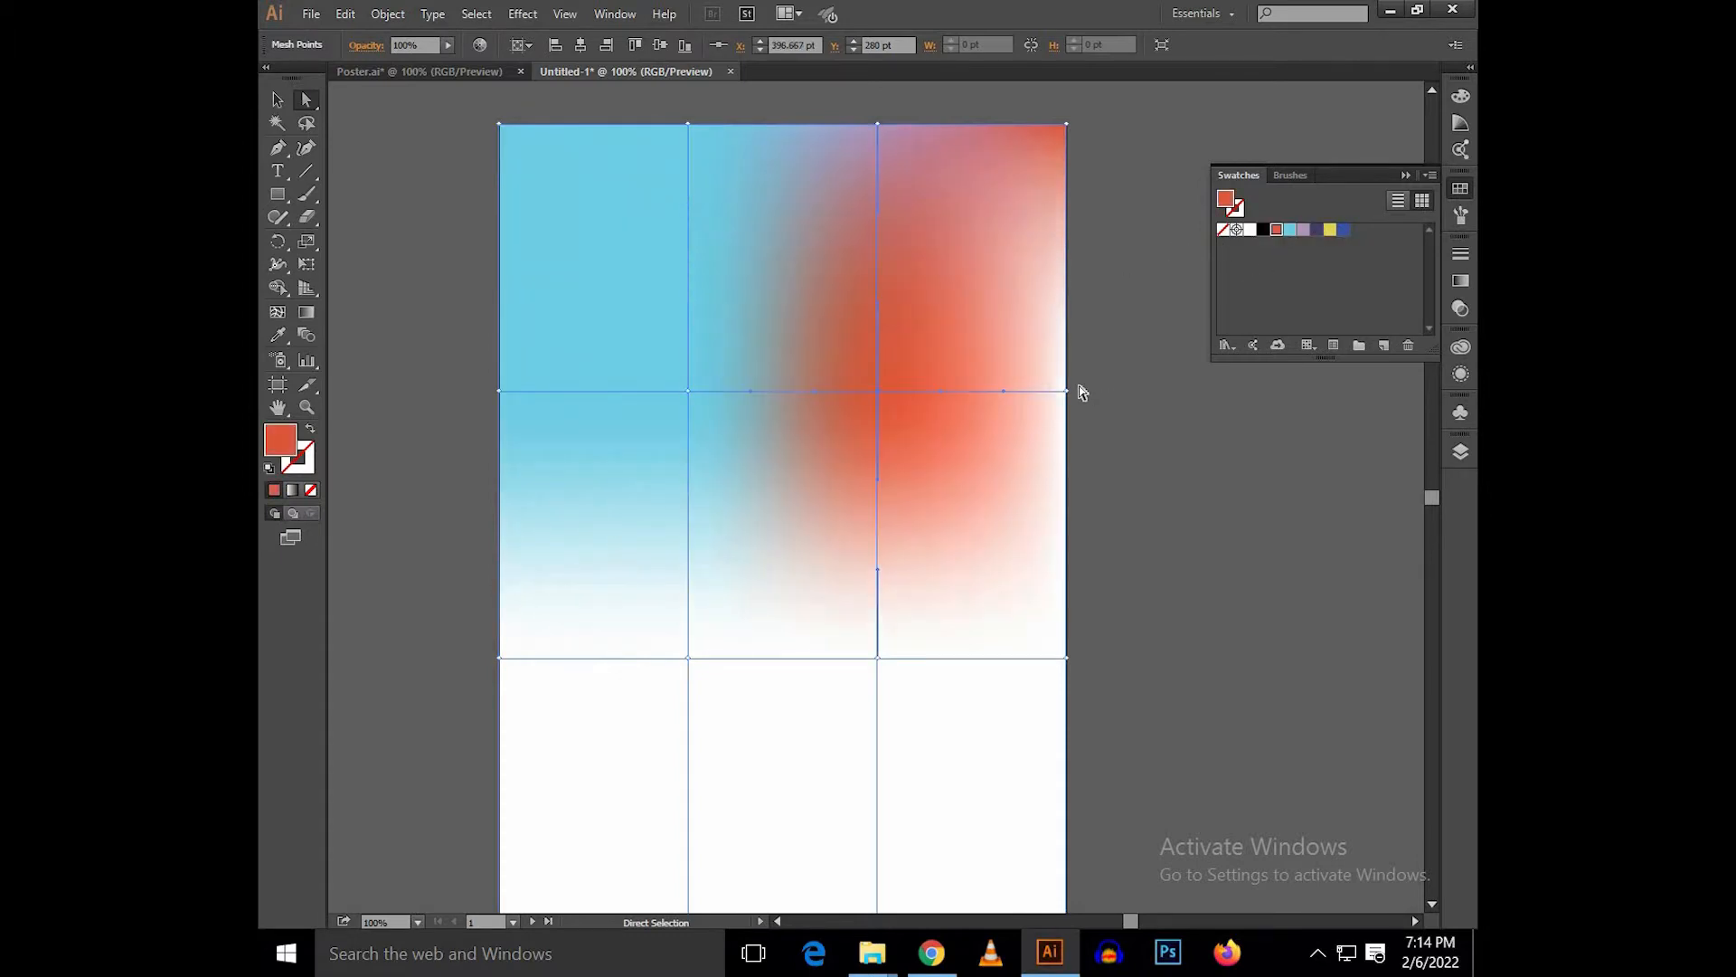
left_click(1067, 391)
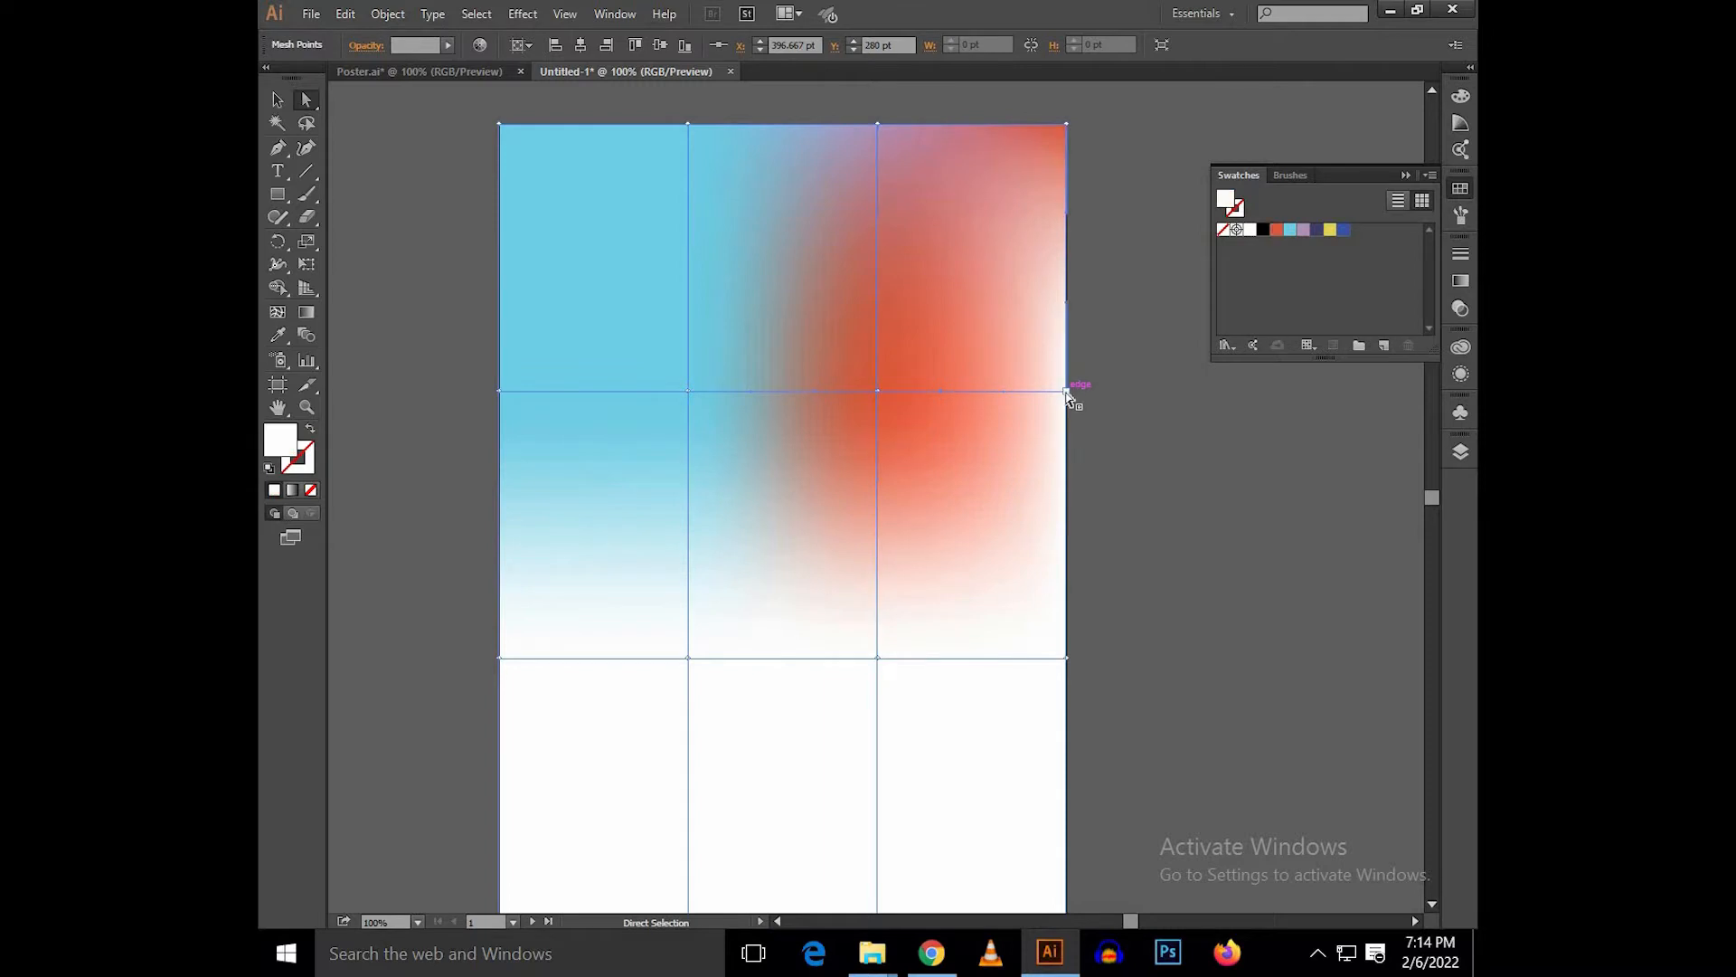
left_click(1275, 229)
Try red-orange on the third mesh point of the top edge, and return it to light purple.
left_click(876, 127)
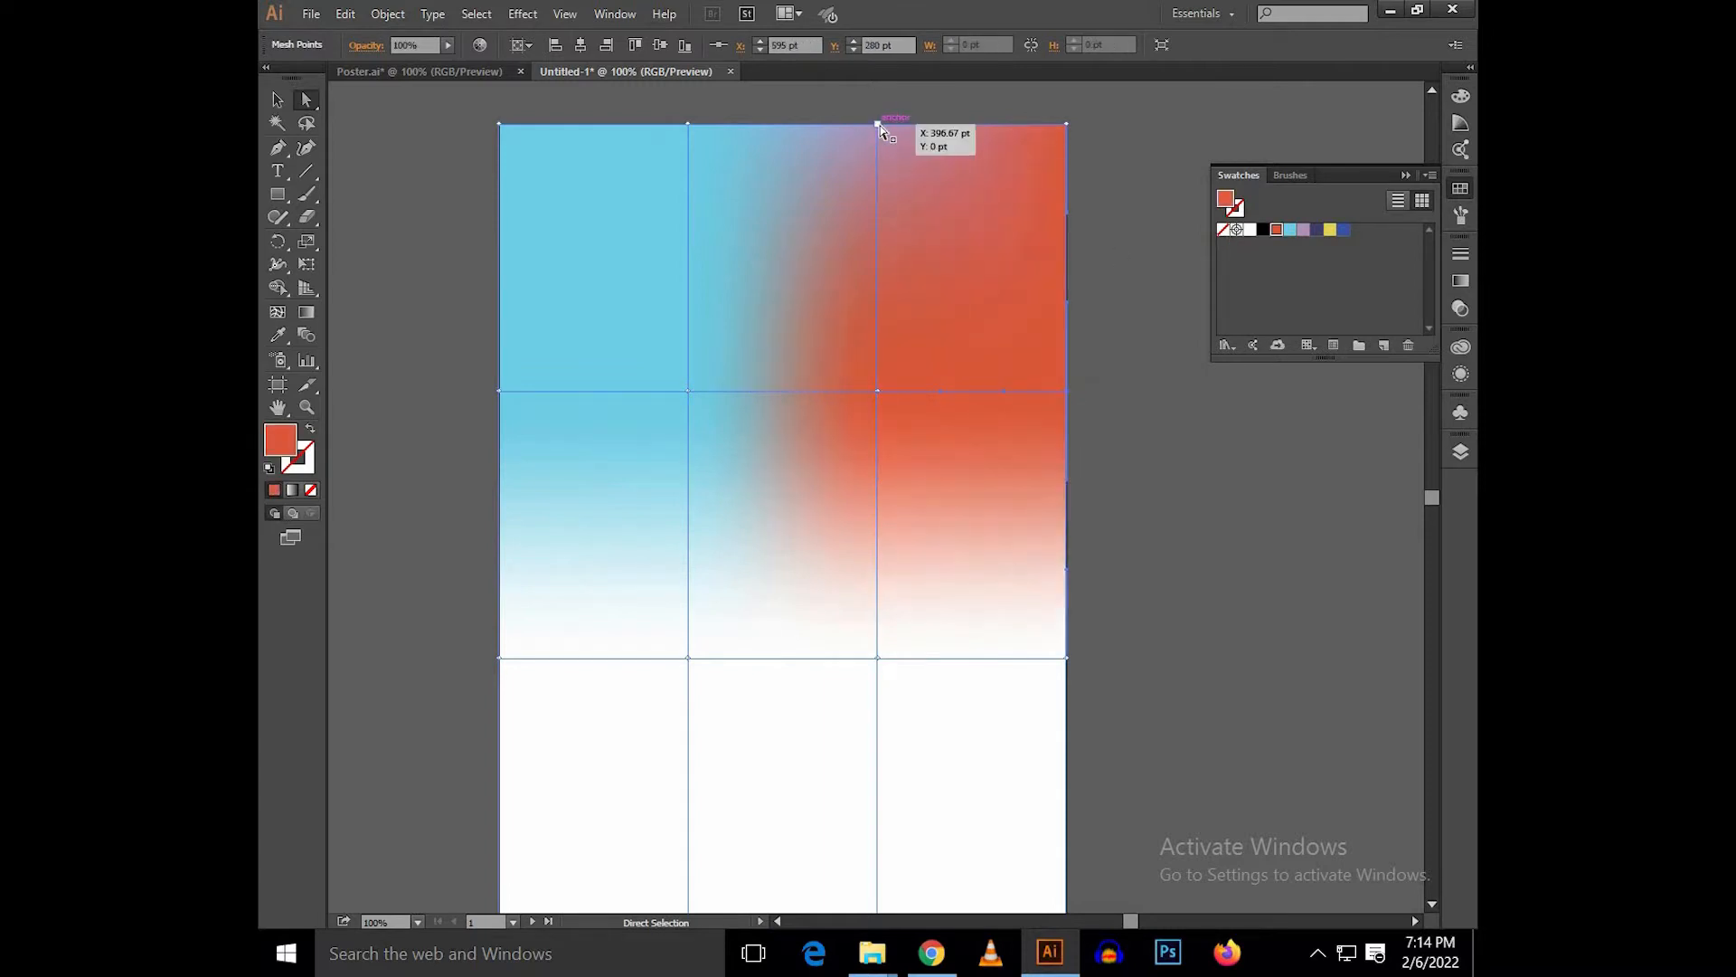
left_click(1277, 231)
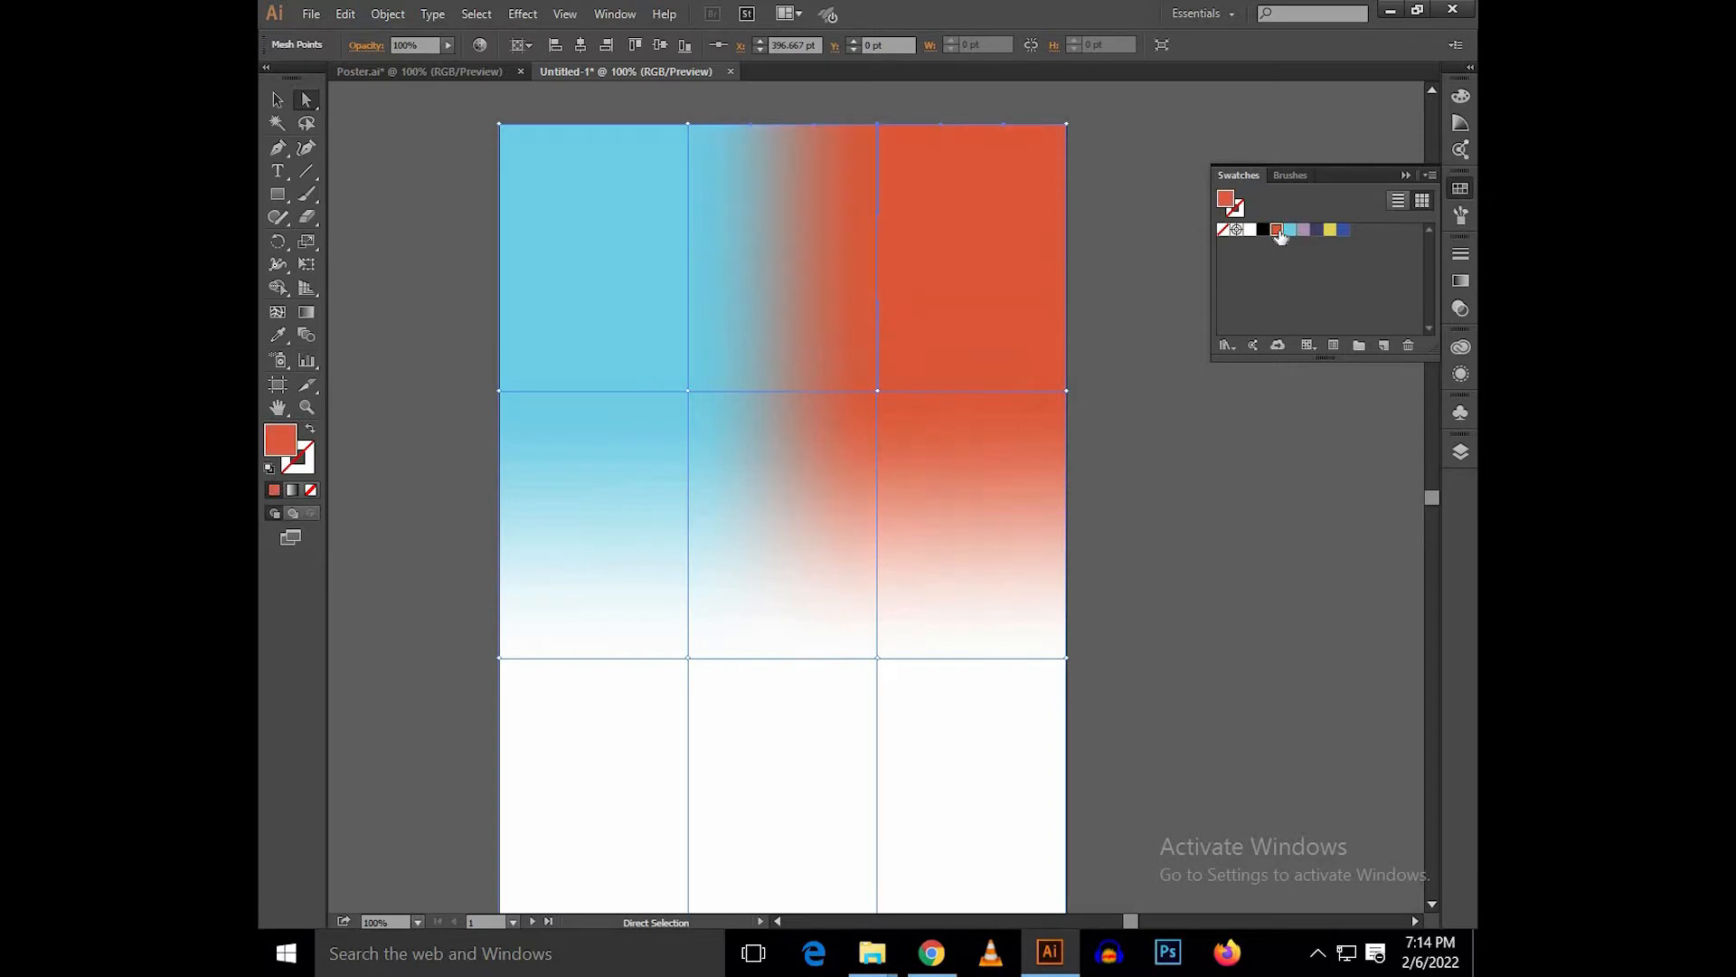
left_click(1313, 239)
left_click(1302, 237)
left_click(1136, 300)
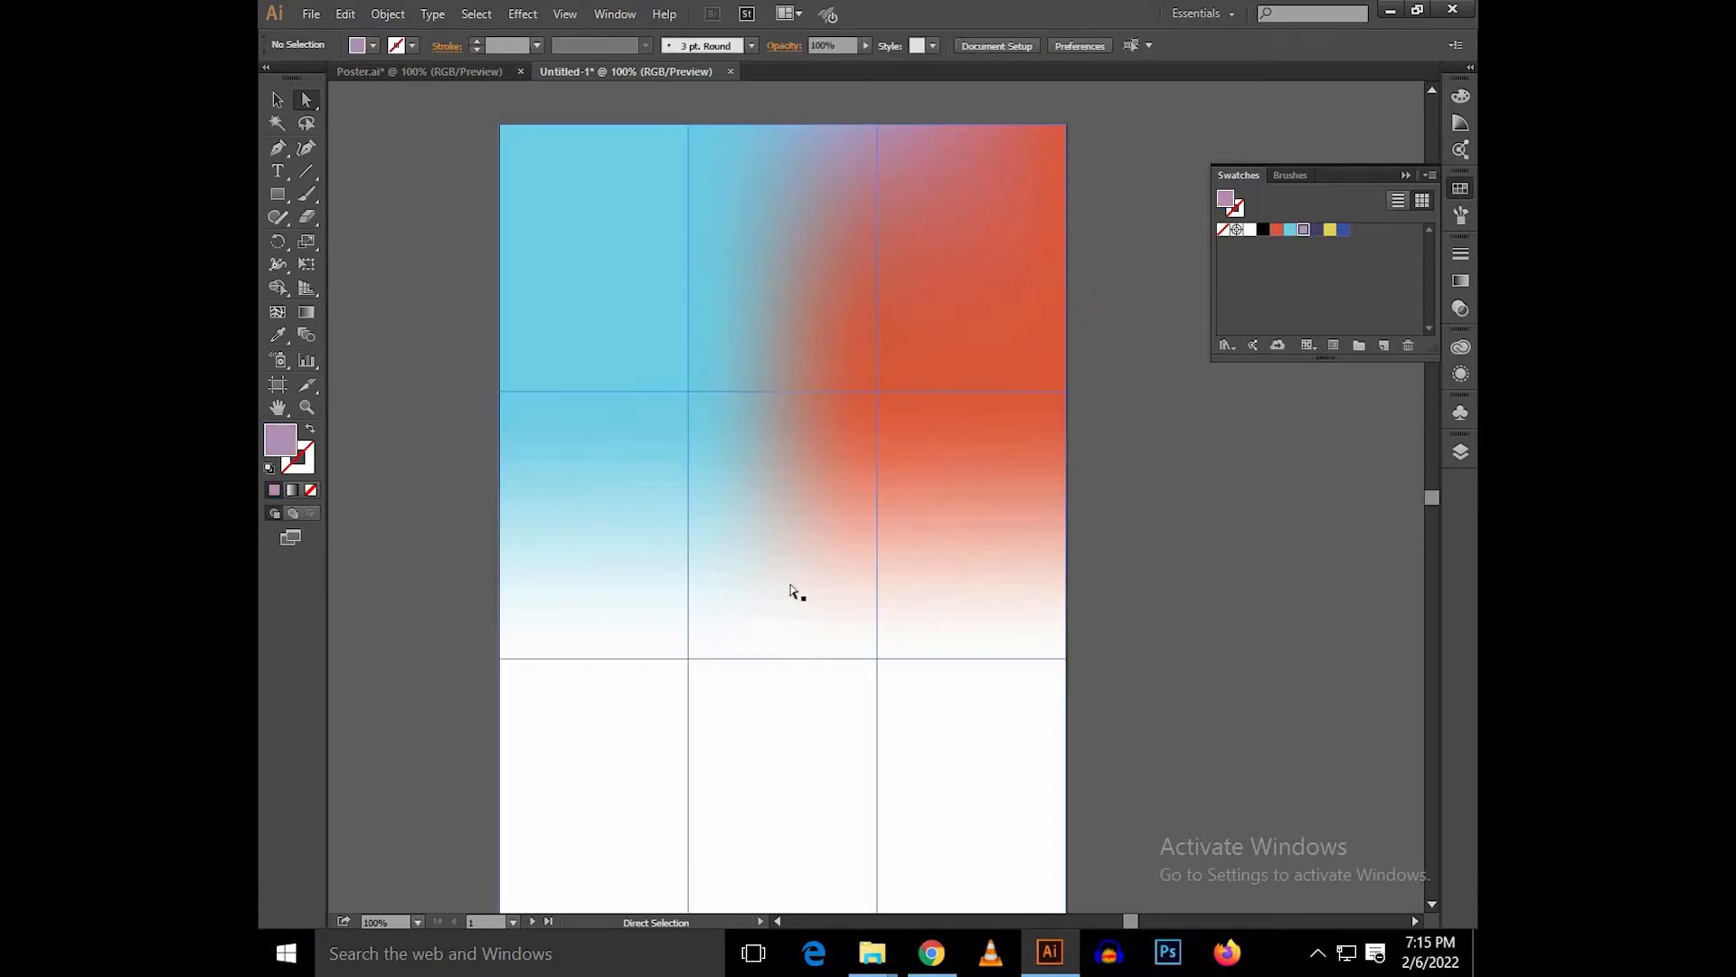
Color all mesh points of the third row and the bottom edge with the yellow swatch.
left_click(688, 657)
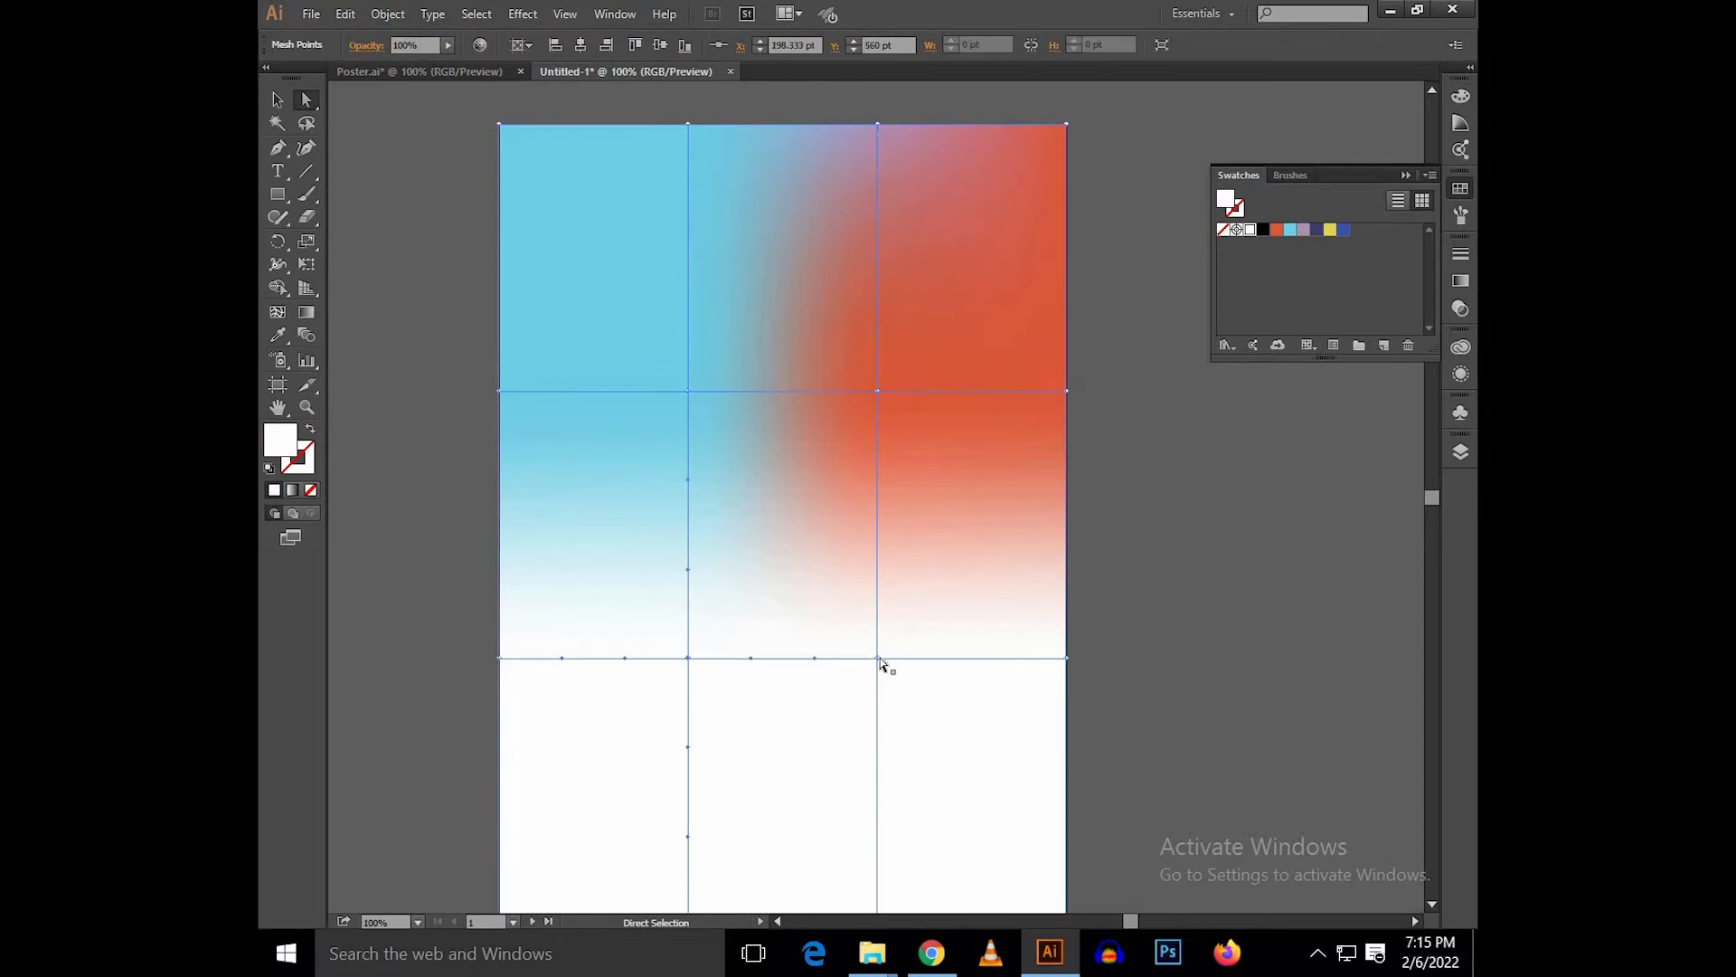
left_click(1329, 229)
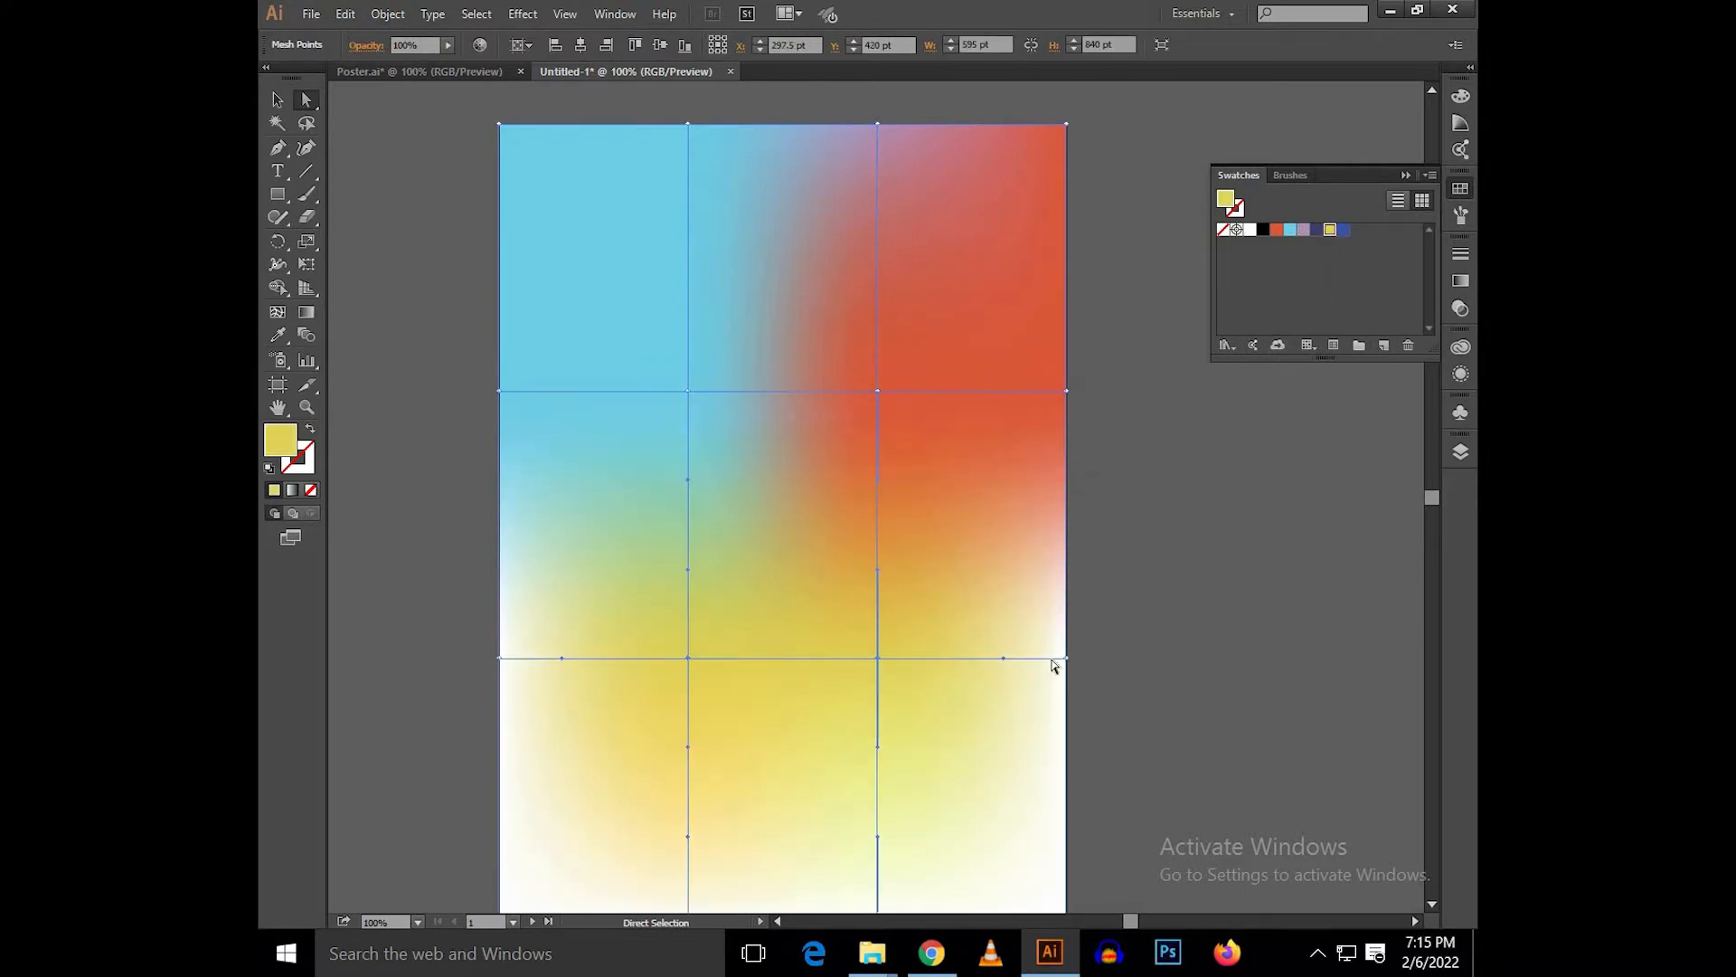
left_click(1067, 659)
scroll(1081, 732, "down", 3)
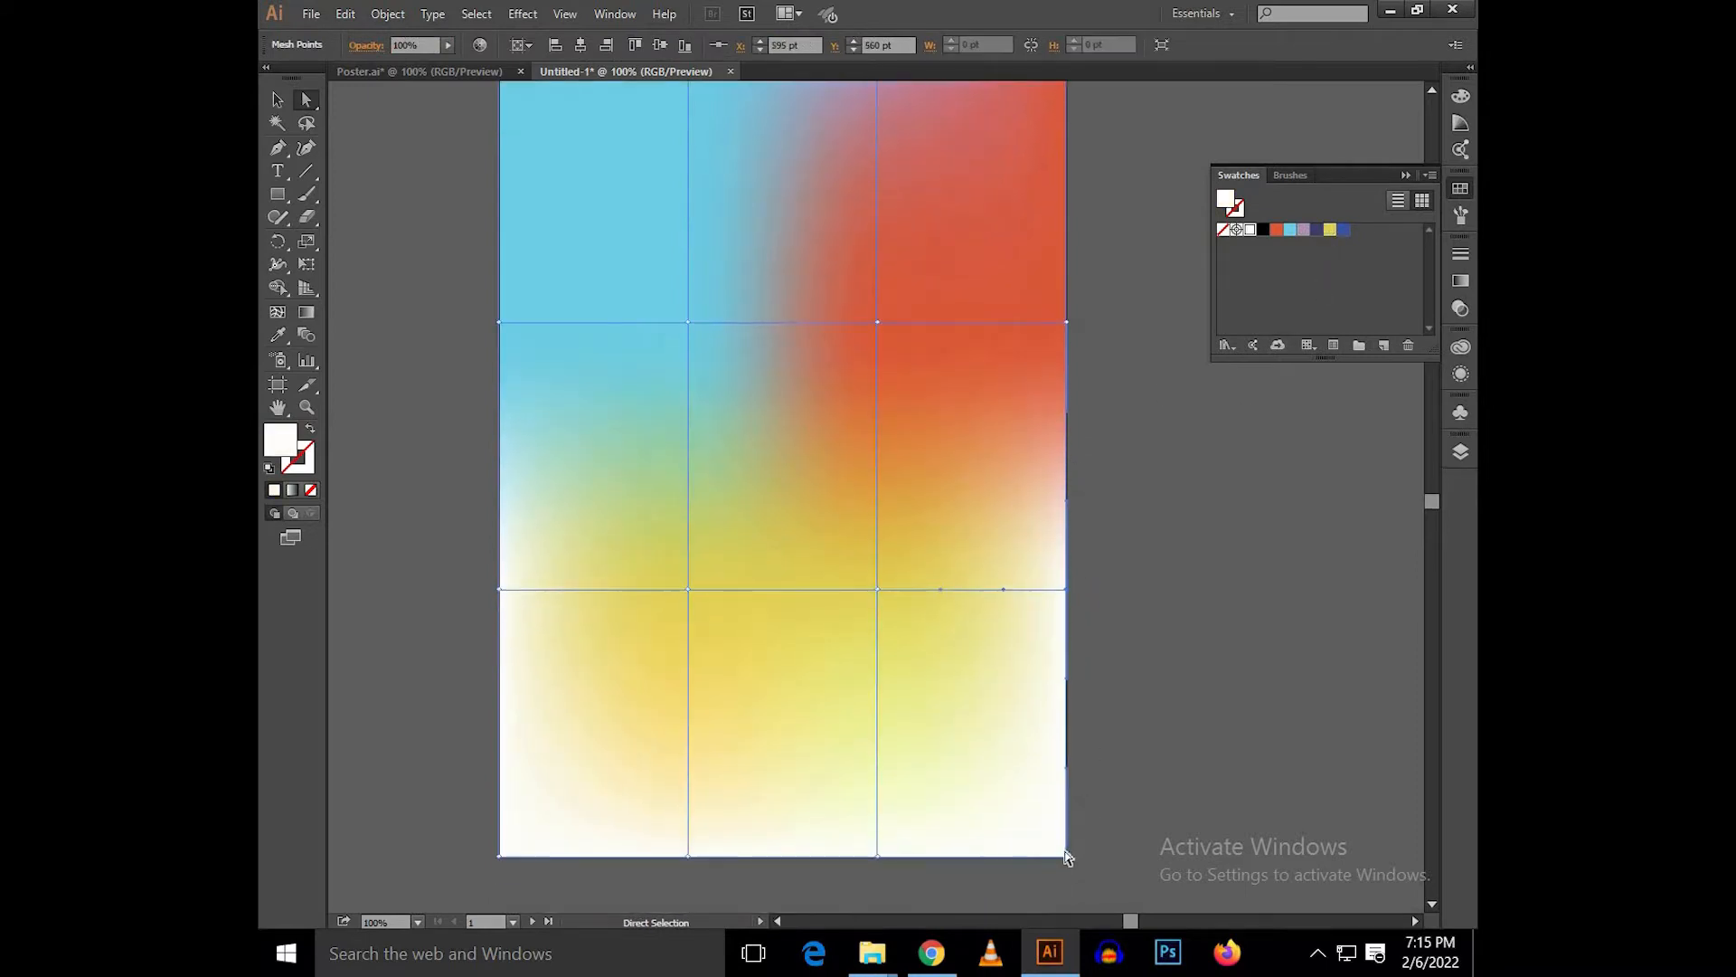
left_click(1066, 855, "shift")
left_click(878, 856, "shift")
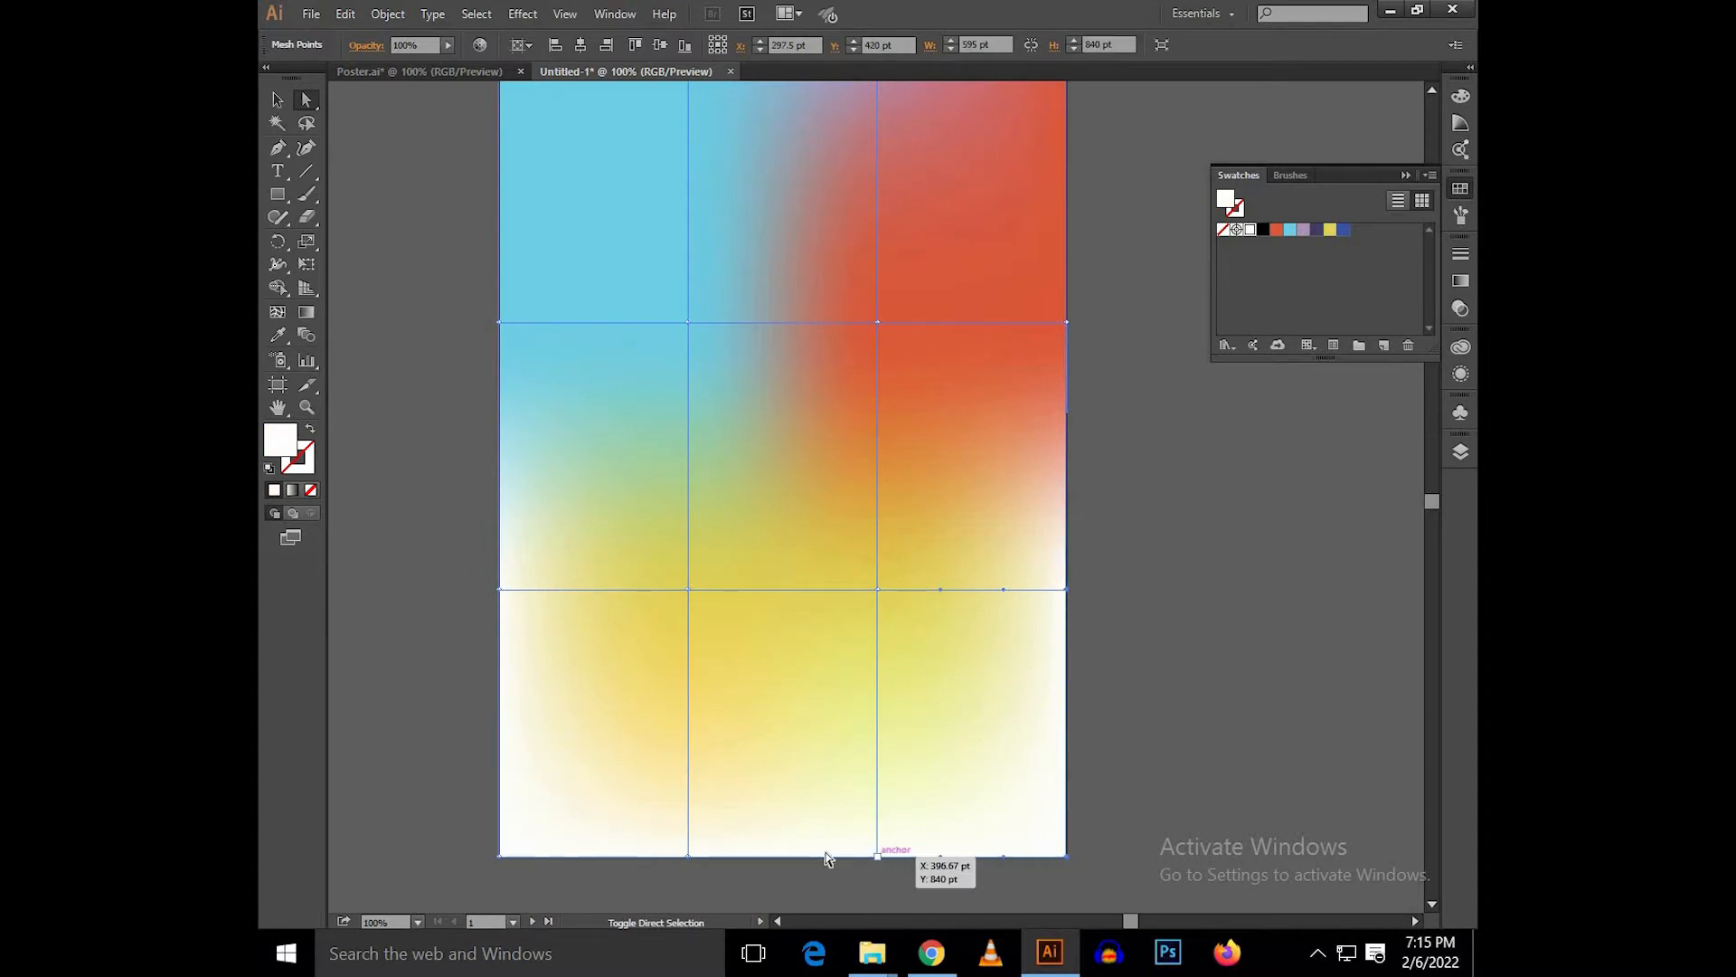
left_click(689, 857, "shift")
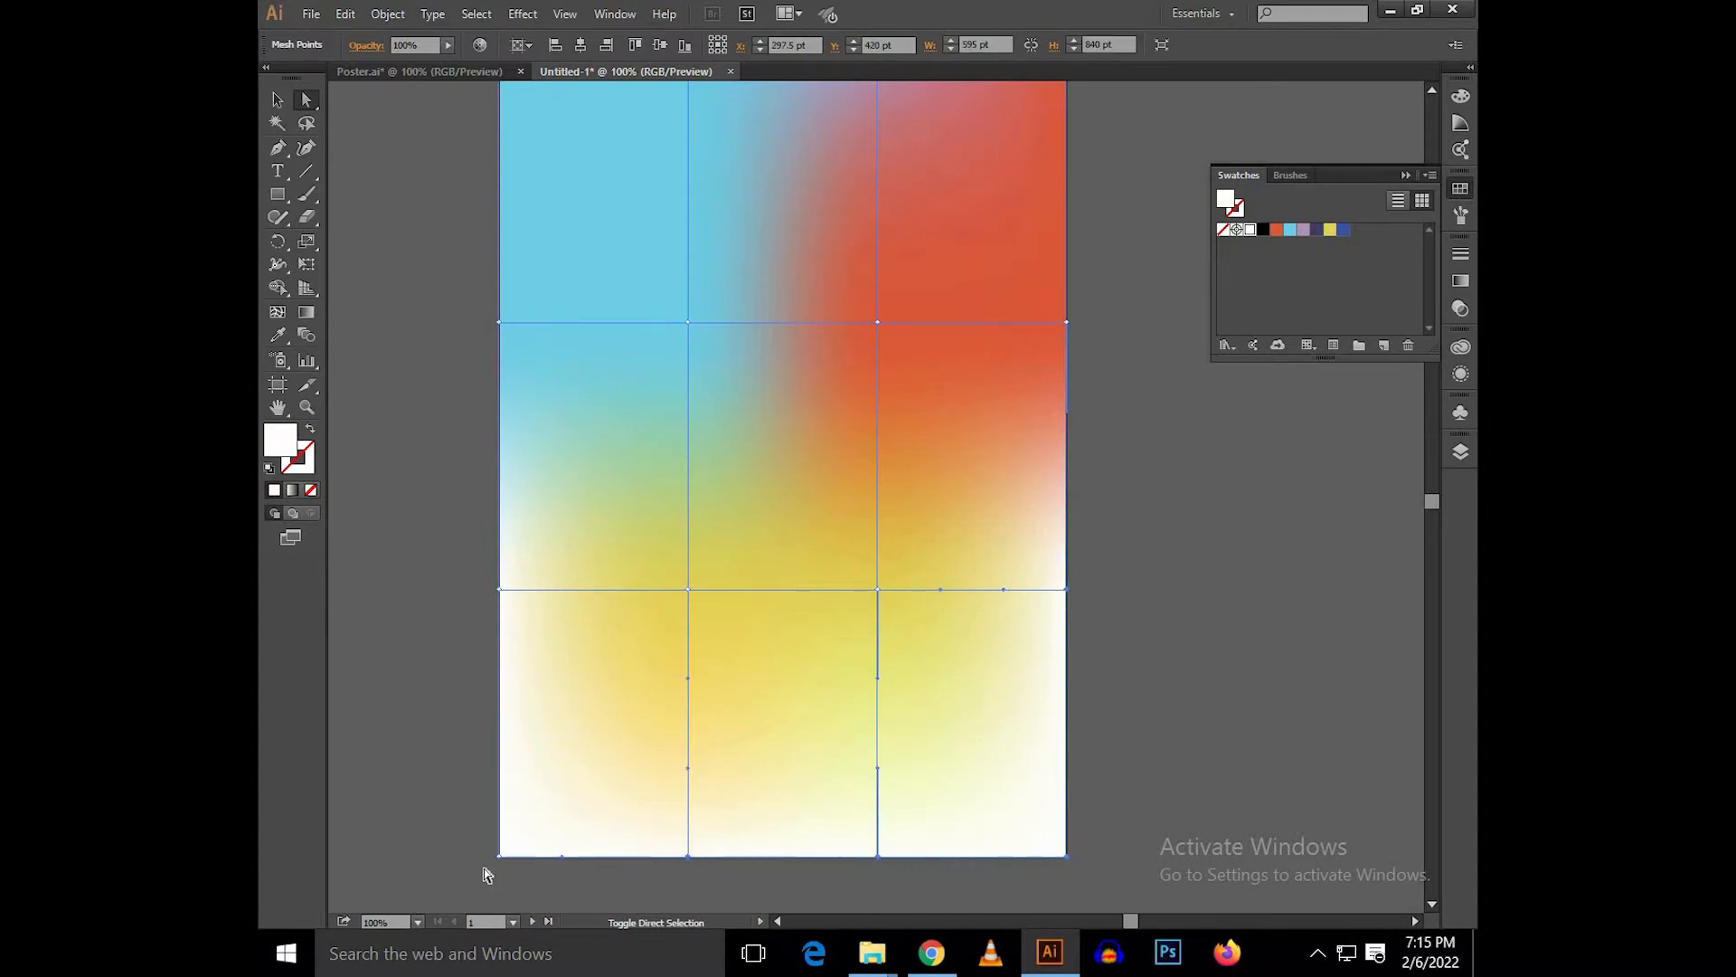
left_click(499, 588, "shift")
left_click(1345, 230)
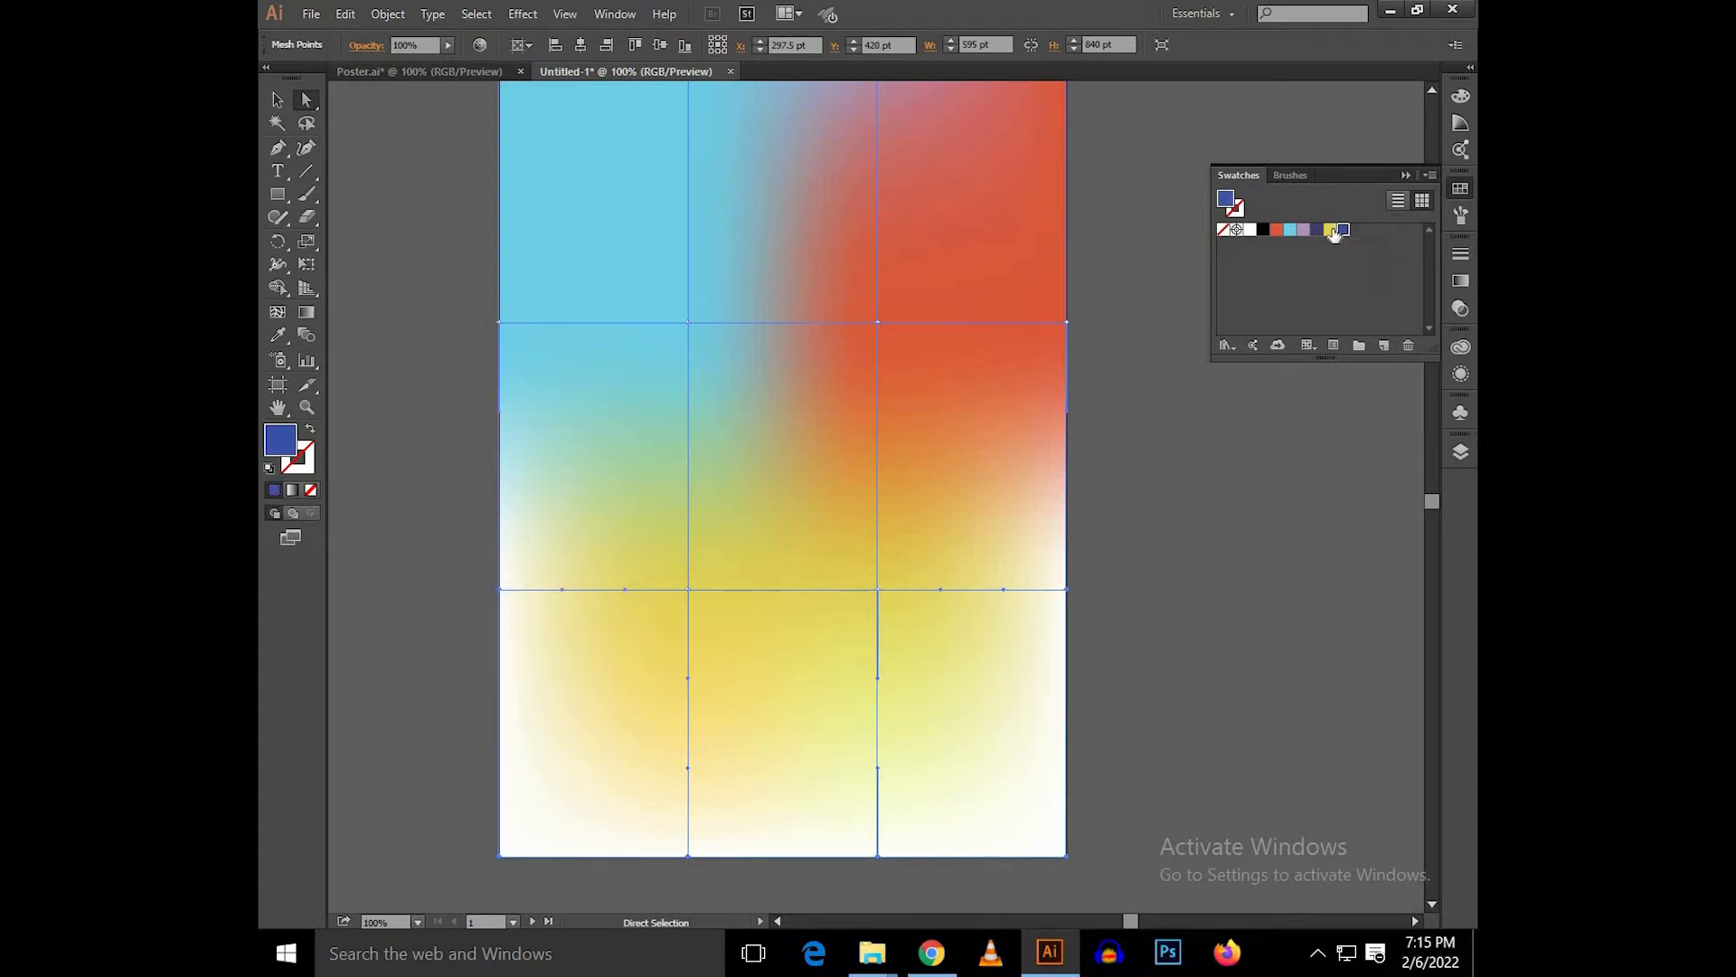
key("ctrl+z")
key("v")
left_click(1132, 504)
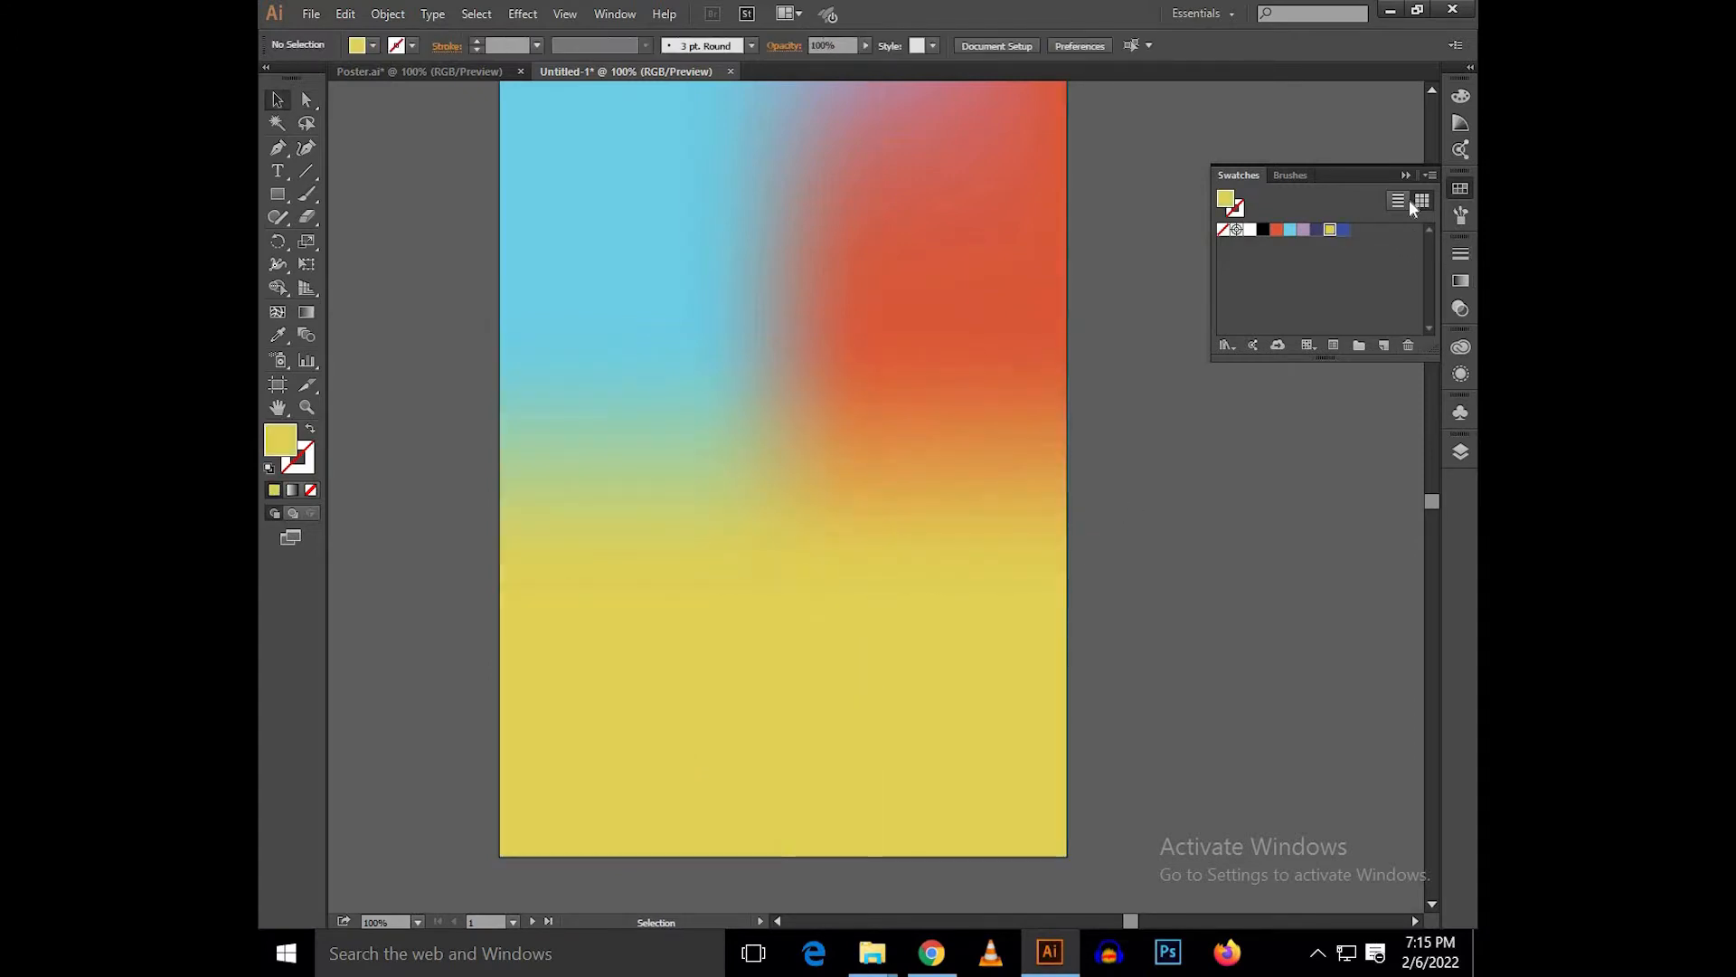
left_click(1407, 176)
Draw a yellow rectangle over the artboard and reduce its height so it covers only the lower half.
key("ctrl+minus")
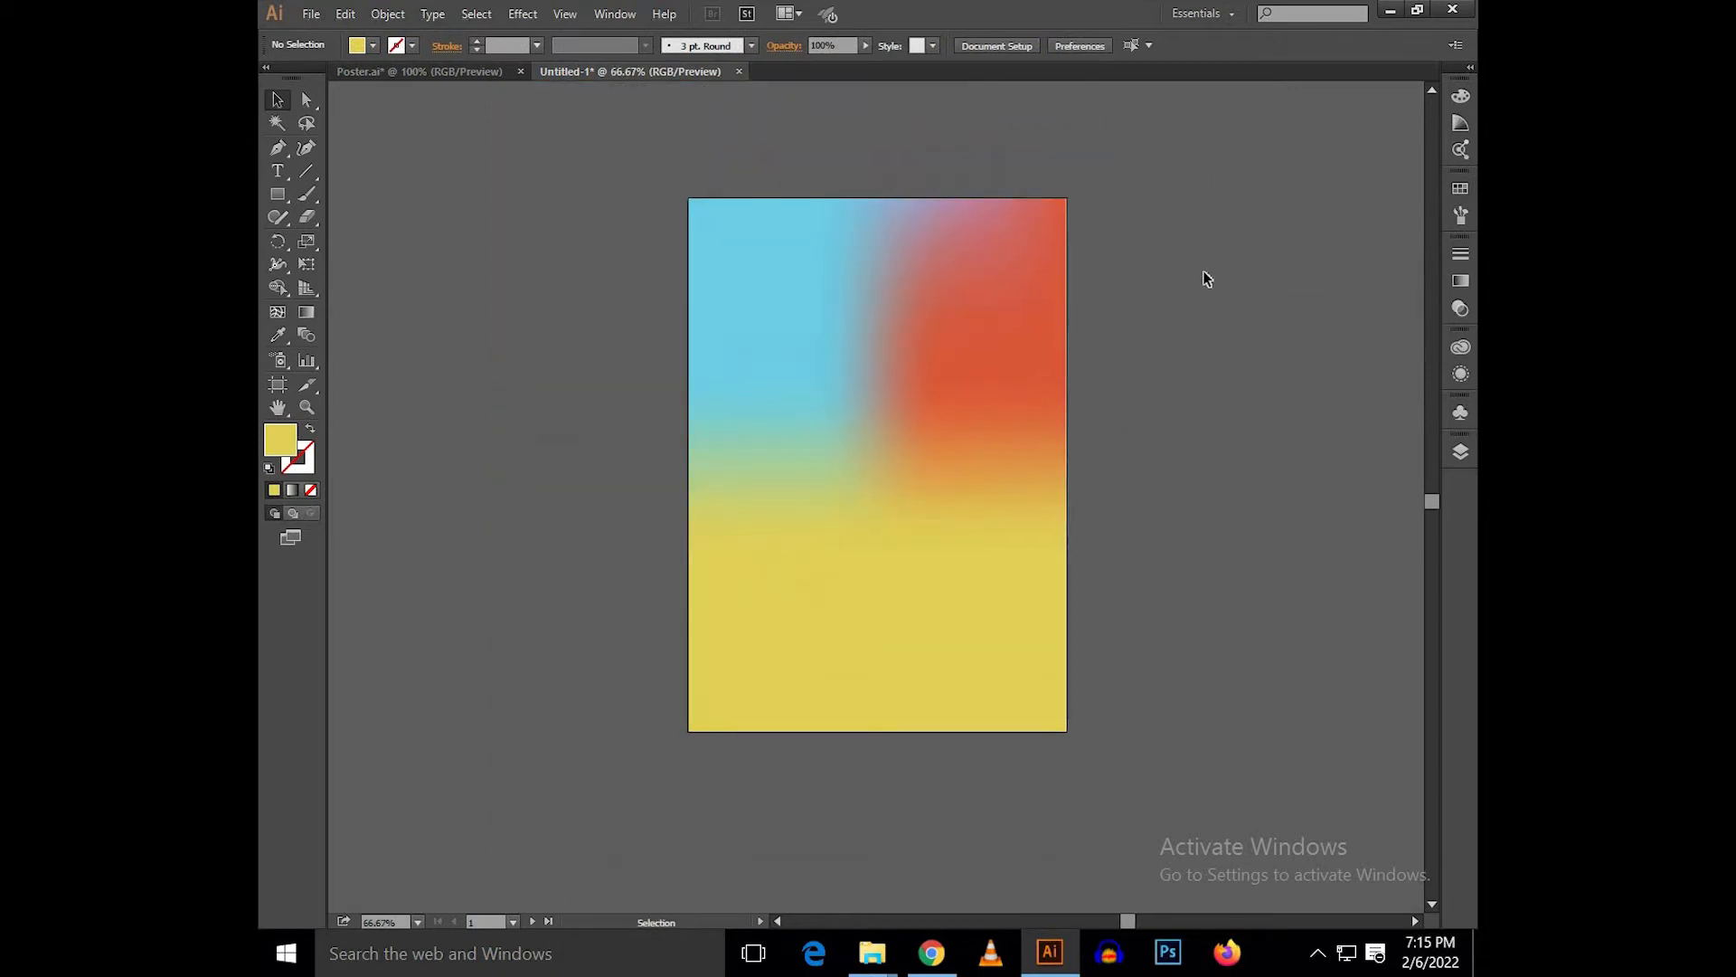
left_click_drag(1236, 292, 1201, 358)
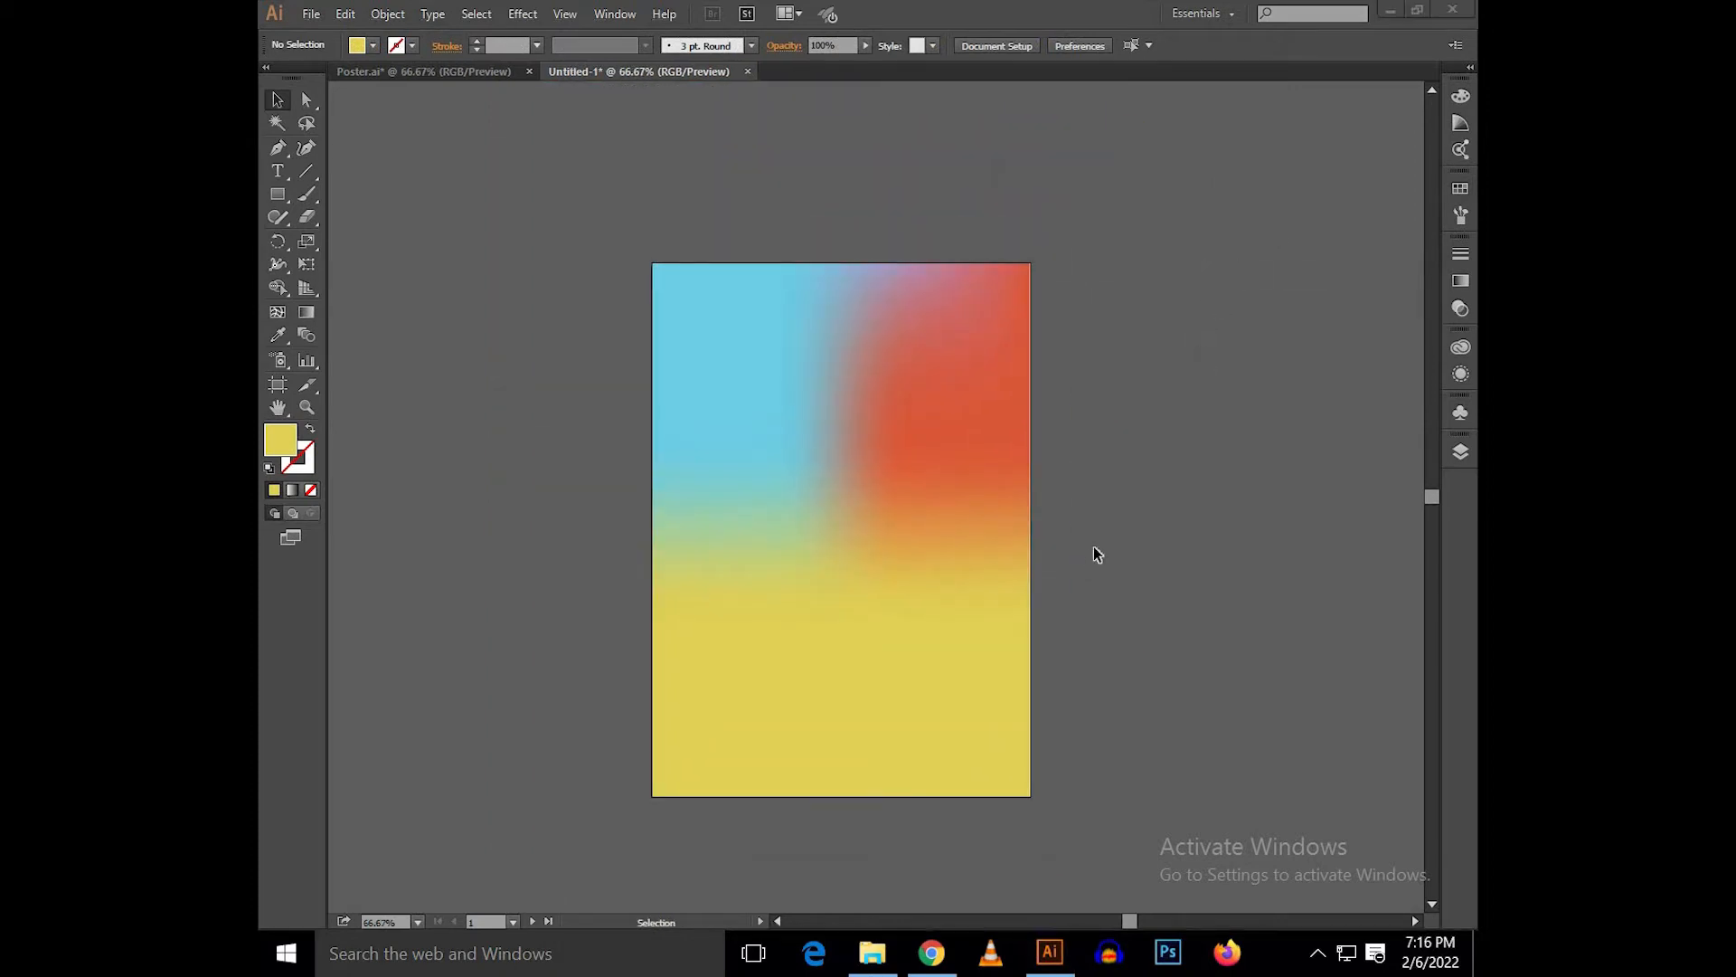
left_click(278, 193)
left_click_drag(652, 263, 1030, 793)
key("v")
left_click_drag(842, 264, 842, 530)
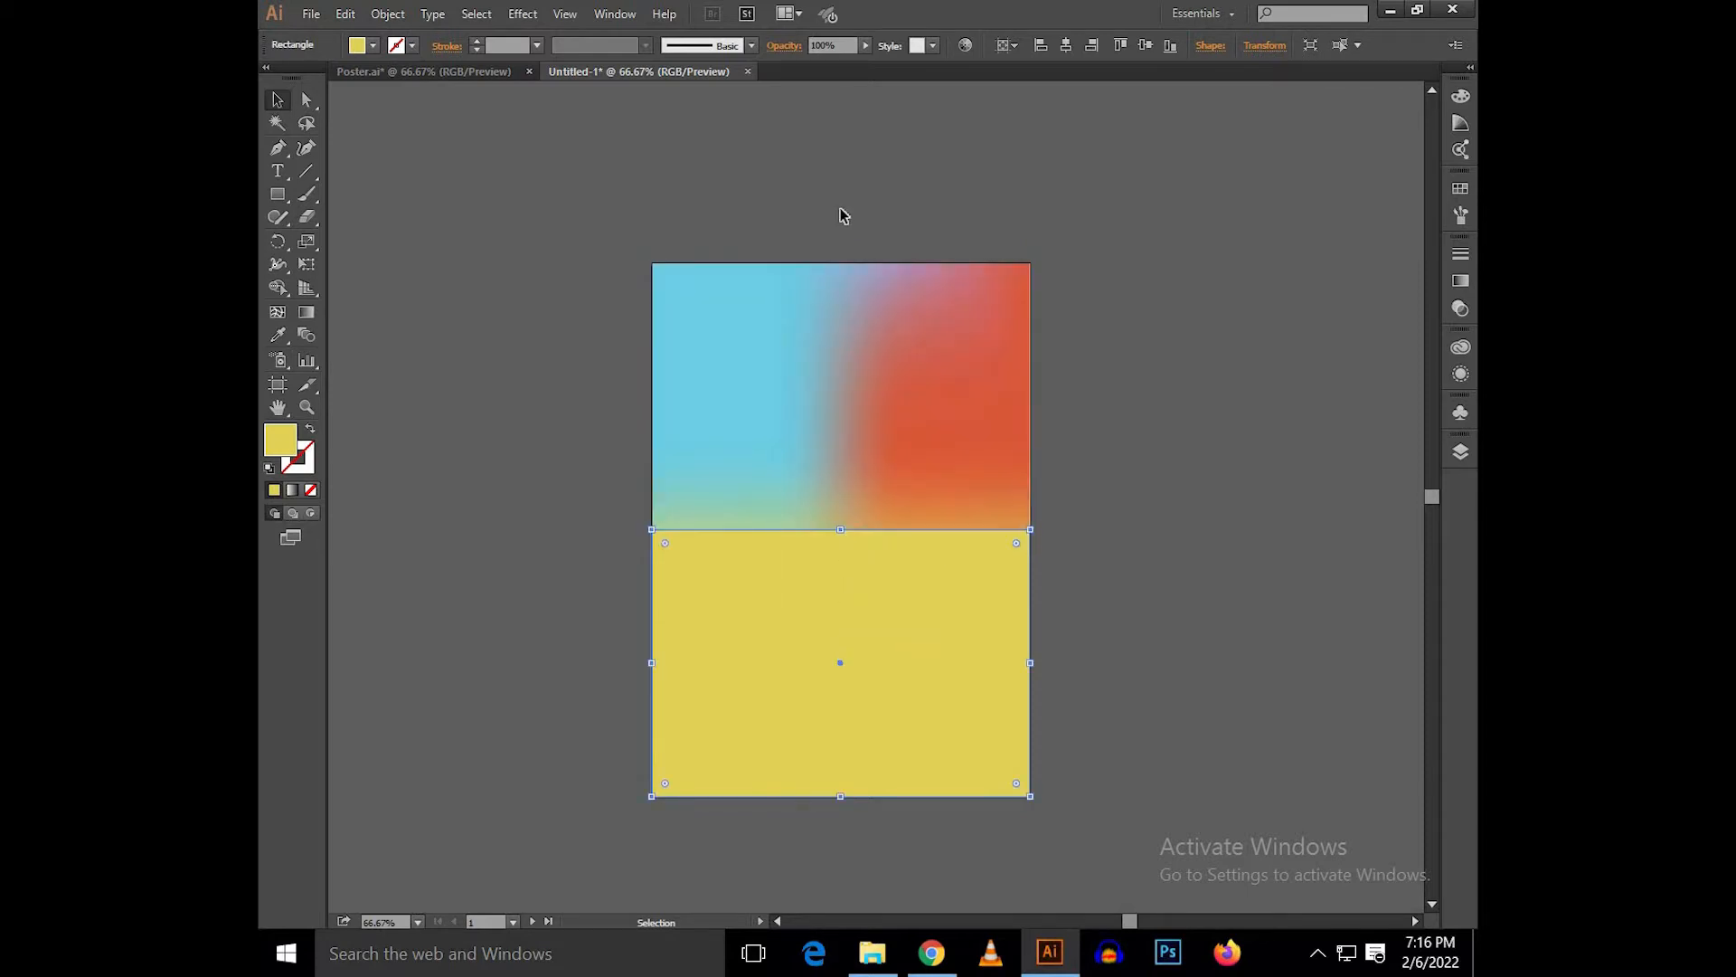
Fill the lower-half rectangle with a two-stop linear gradient from white to black.
left_click(844, 206)
left_click_drag(847, 201, 824, 210)
left_click(833, 649)
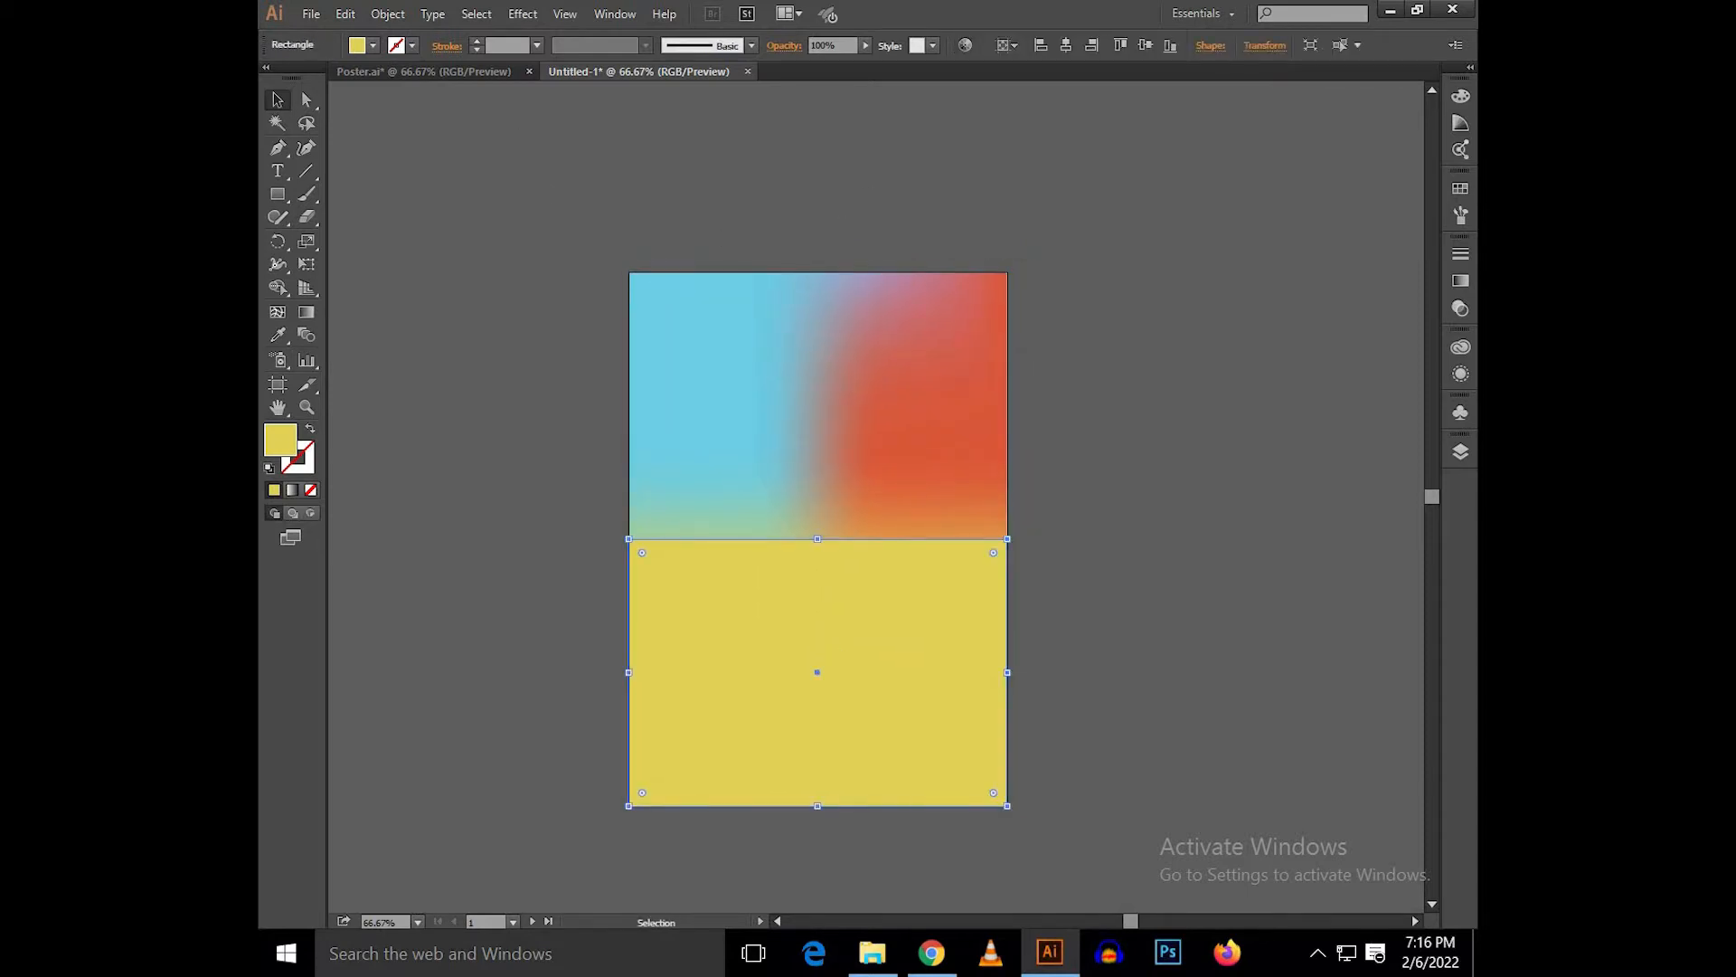
left_click(1460, 280)
left_click(1305, 385)
double_click(1233, 390)
left_click(1304, 388)
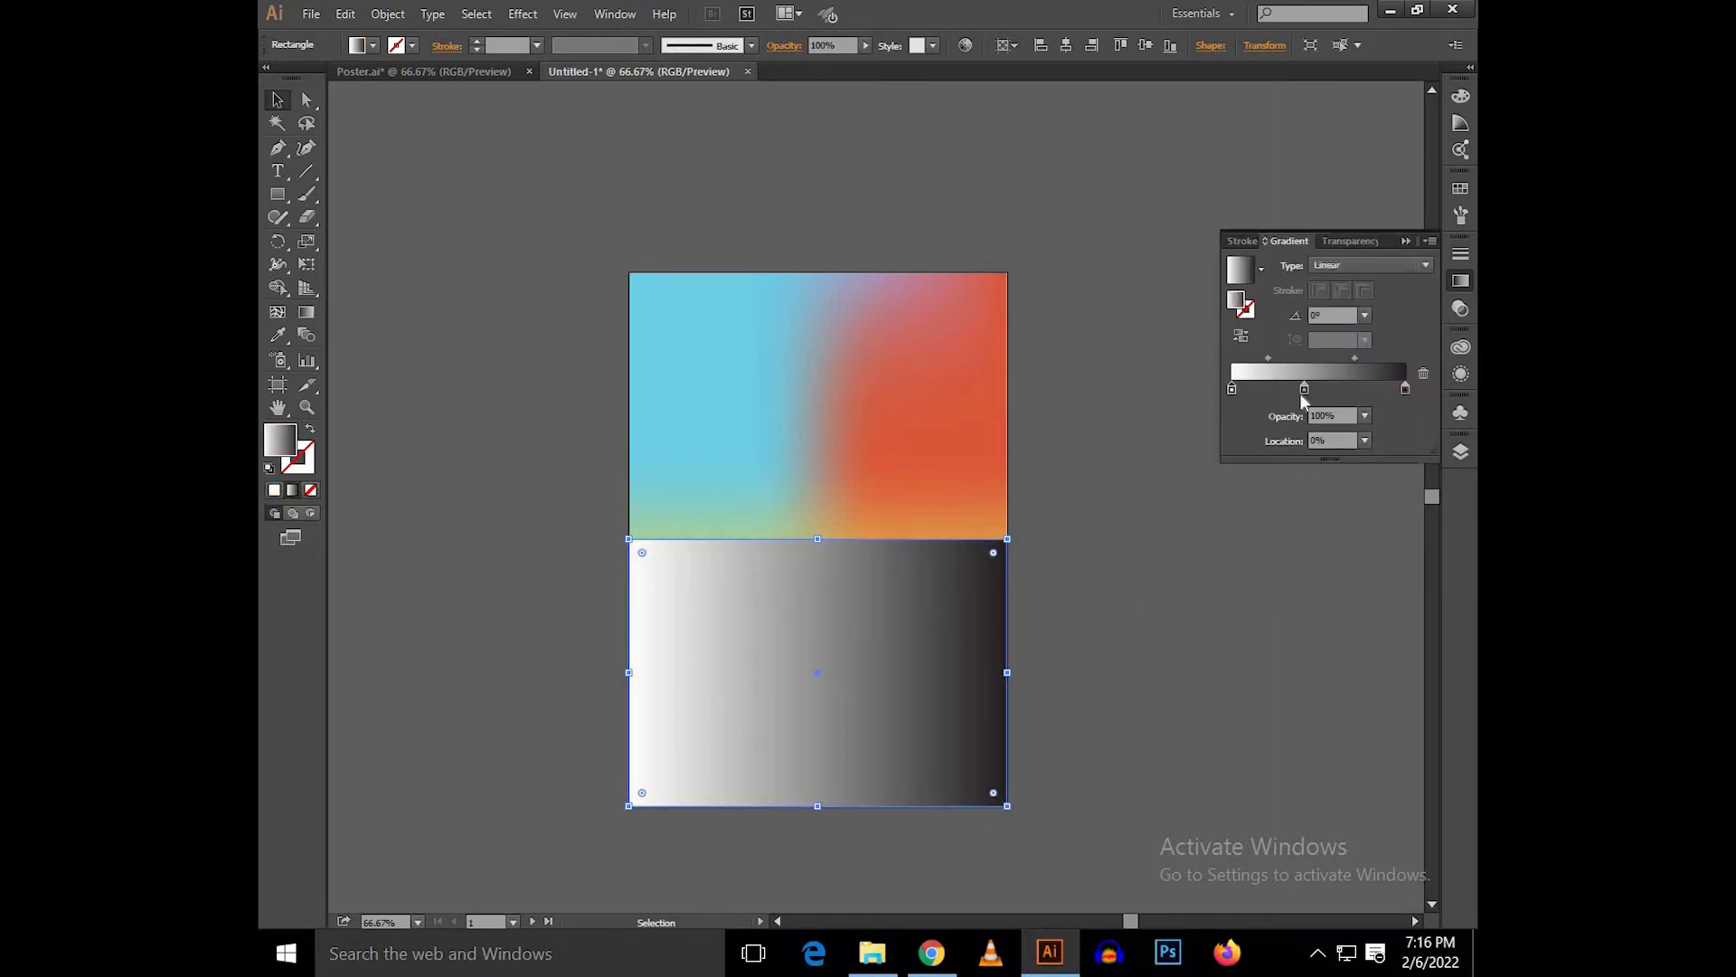
left_click_drag(1268, 423, 1262, 417)
Change the gradient's starting stop to the light purple swatch and its end stop to dark purple.
double_click(1232, 388)
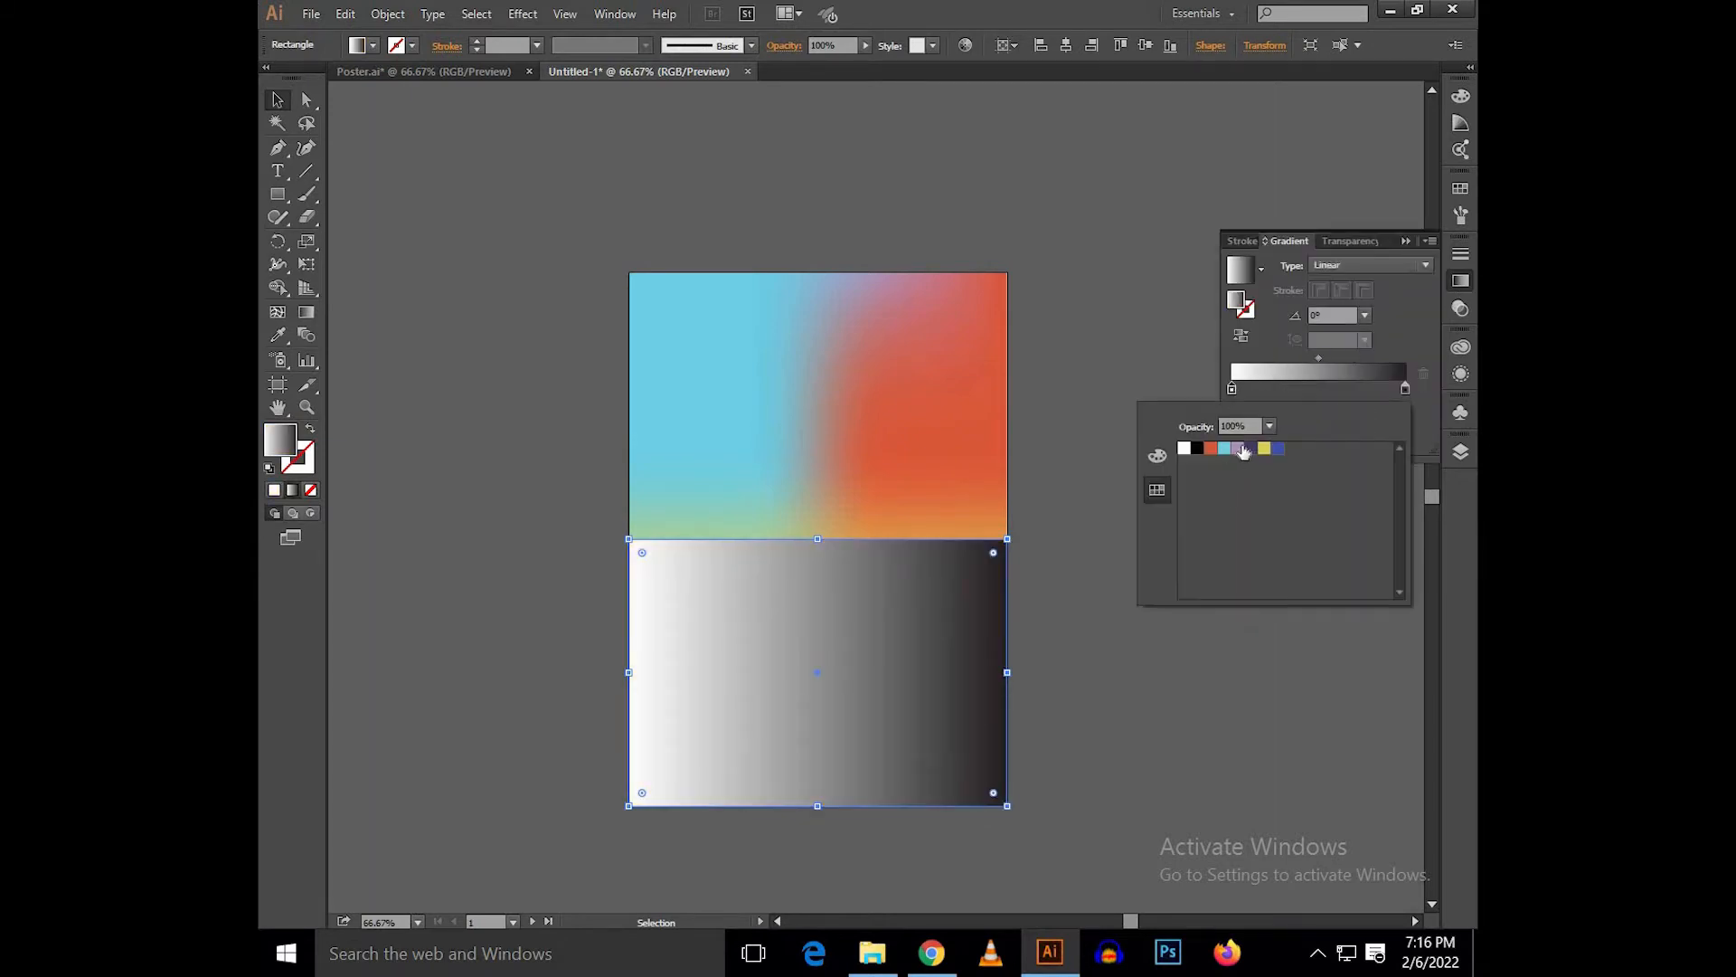
left_click(1238, 447)
double_click(1407, 388)
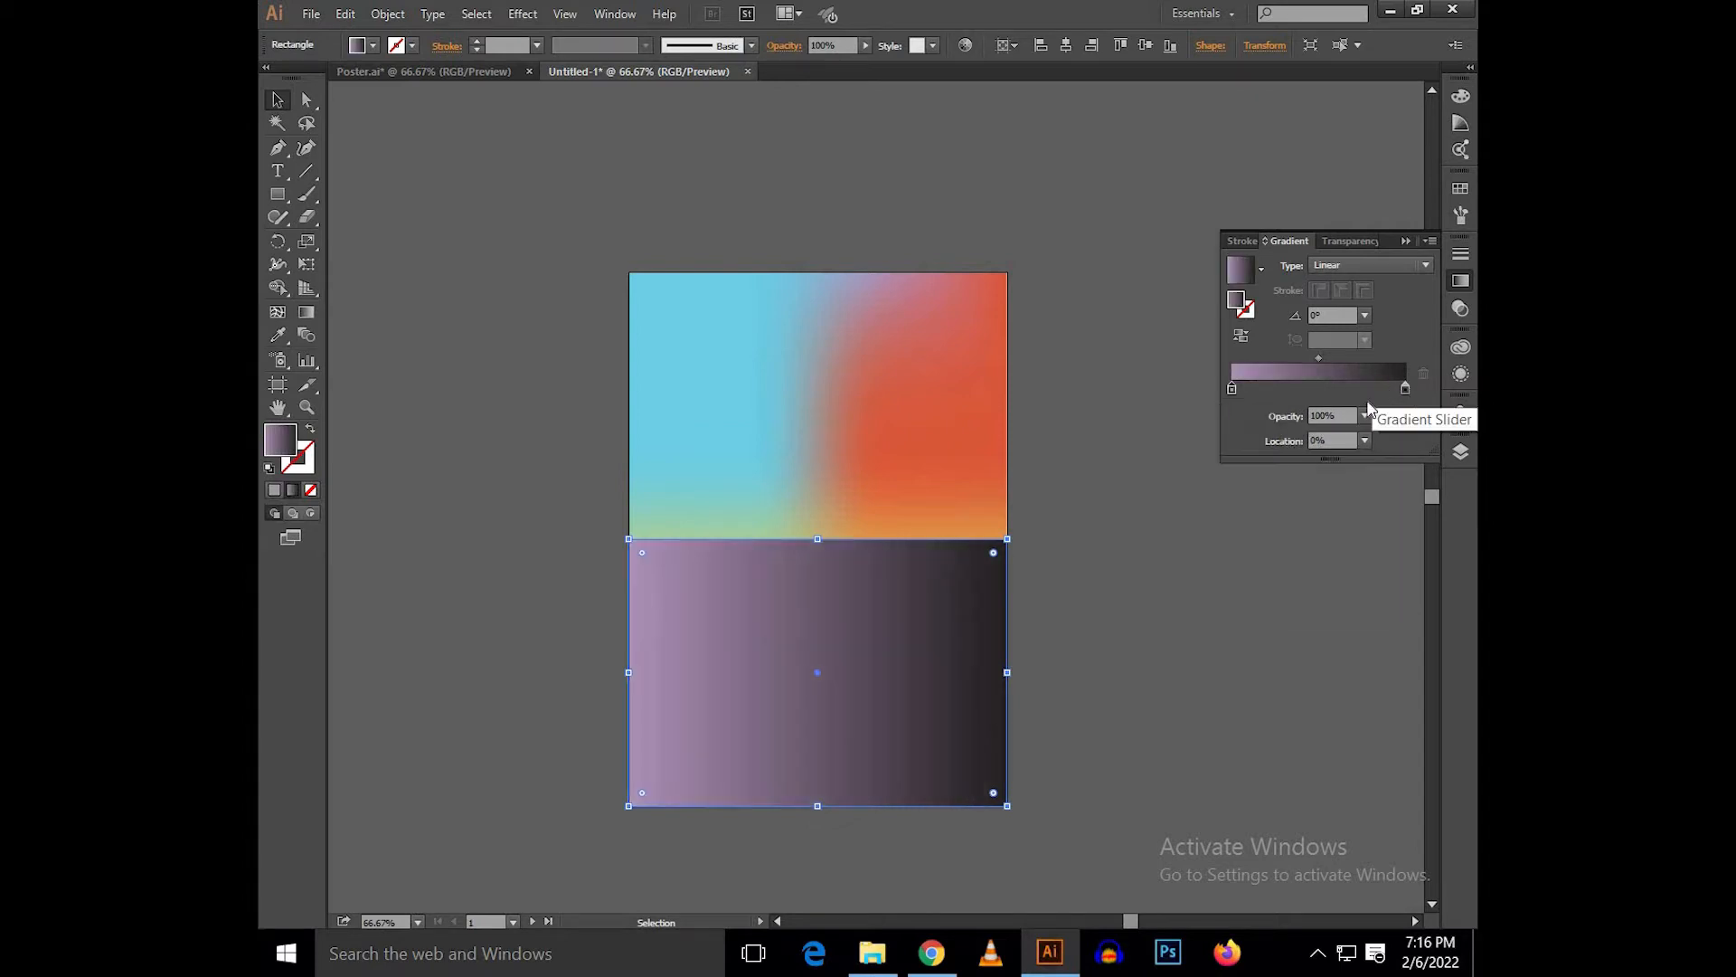
left_click(1251, 450)
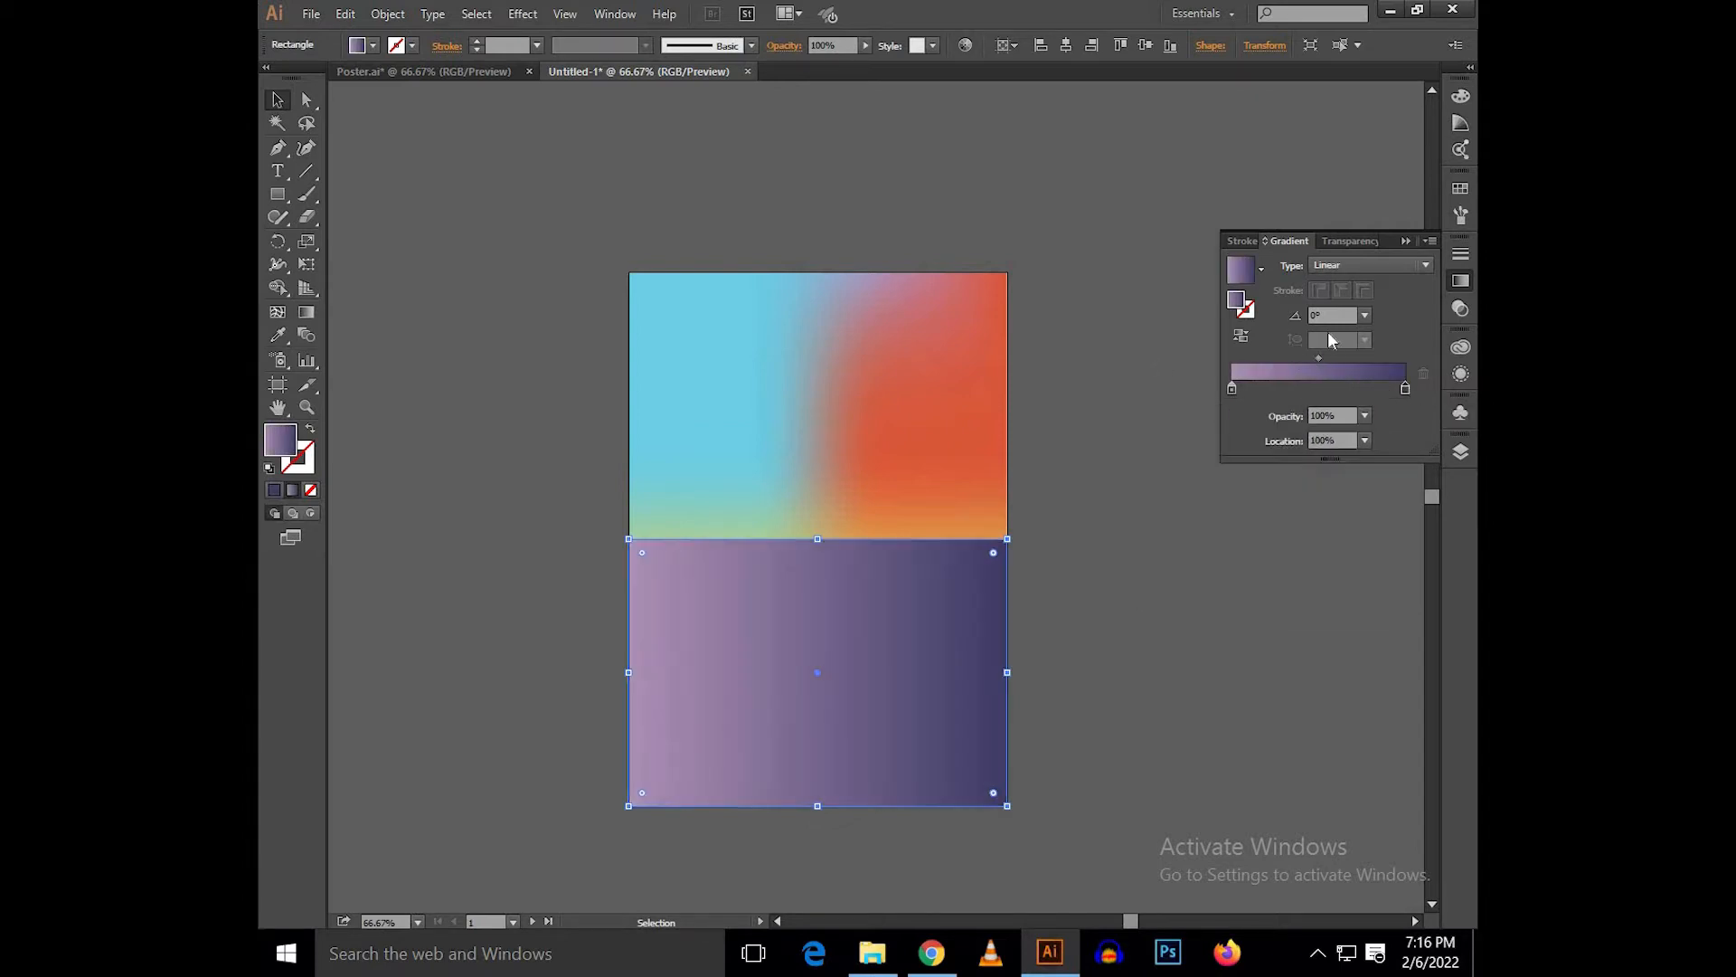
Set the rectangle's gradient angle to 90°.
left_click(1299, 313)
type("9")
key("Return")
Redraw the gradient diagonally from the rectangle's upper-left to lower-right corner, at about -34°, and reverse its colors.
left_click(307, 316)
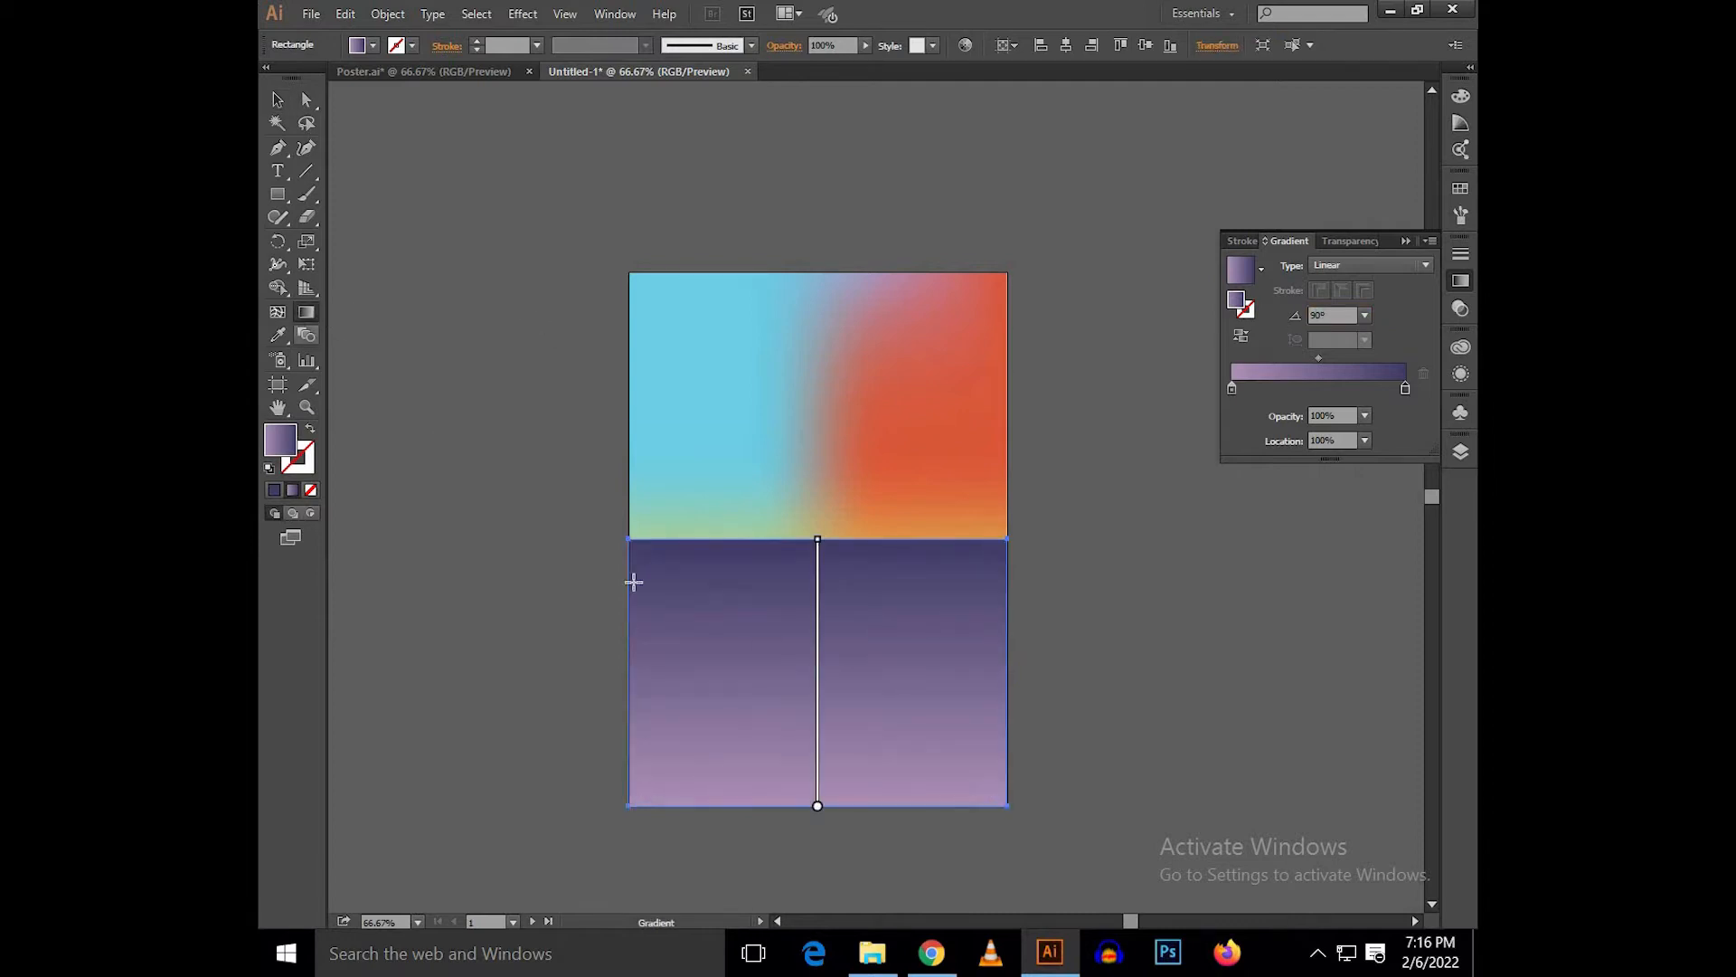
left_click_drag(614, 534, 1023, 811)
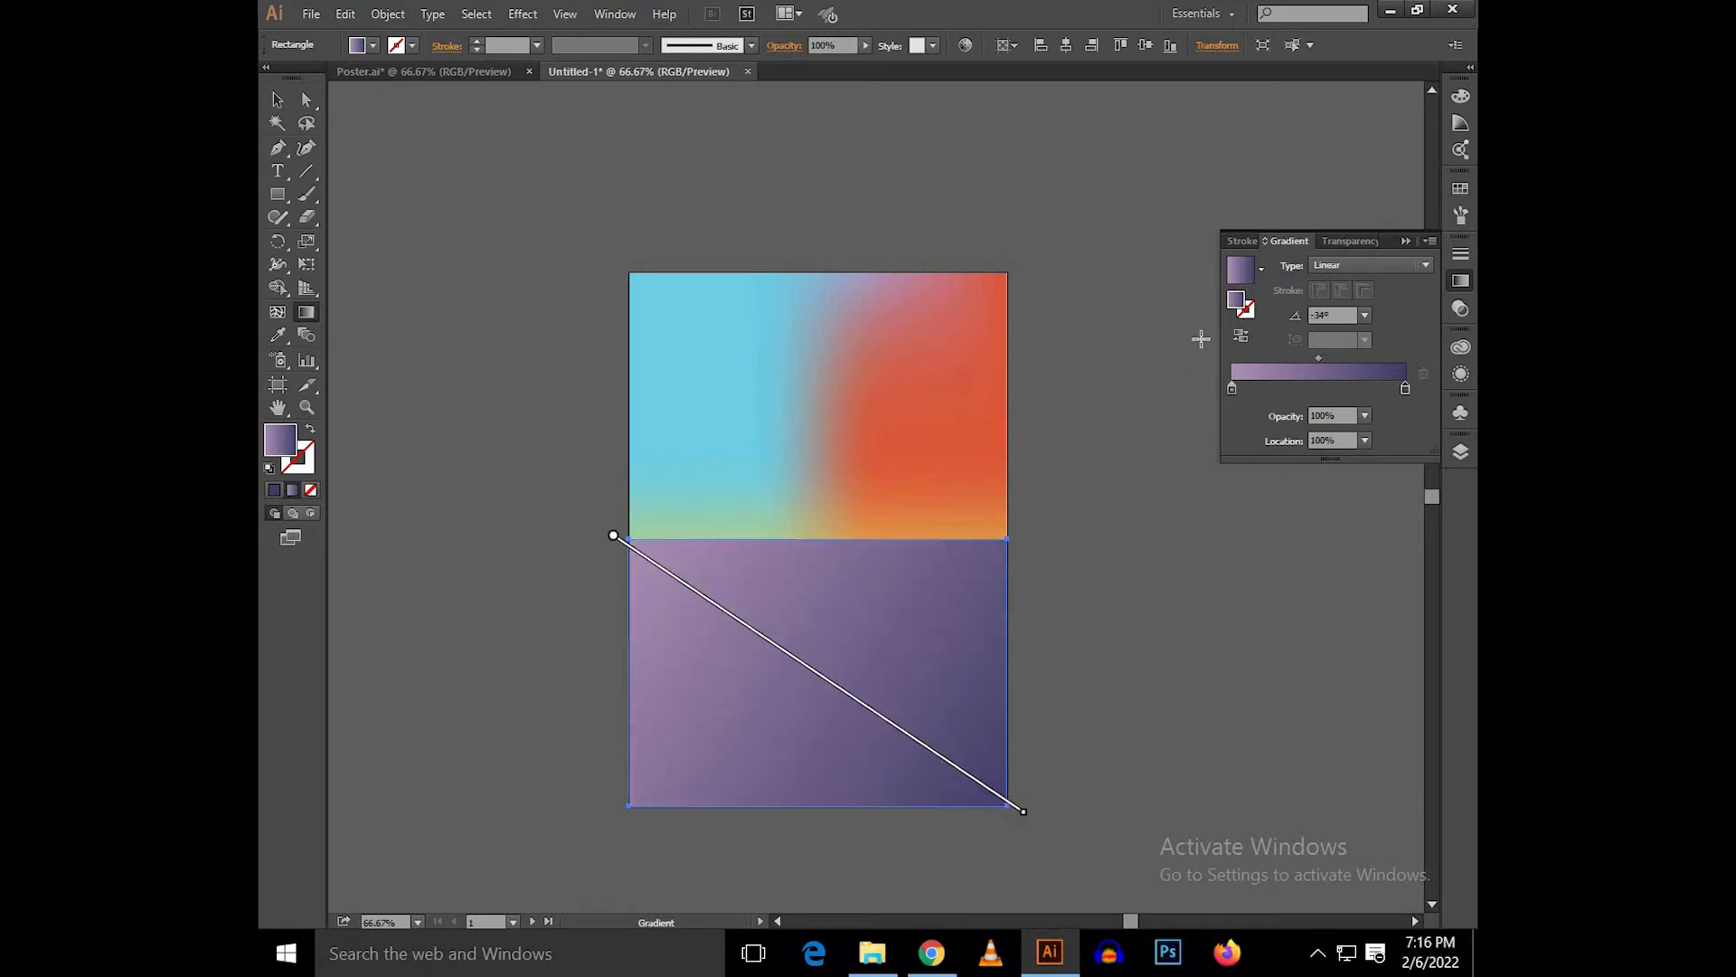
left_click(1240, 339)
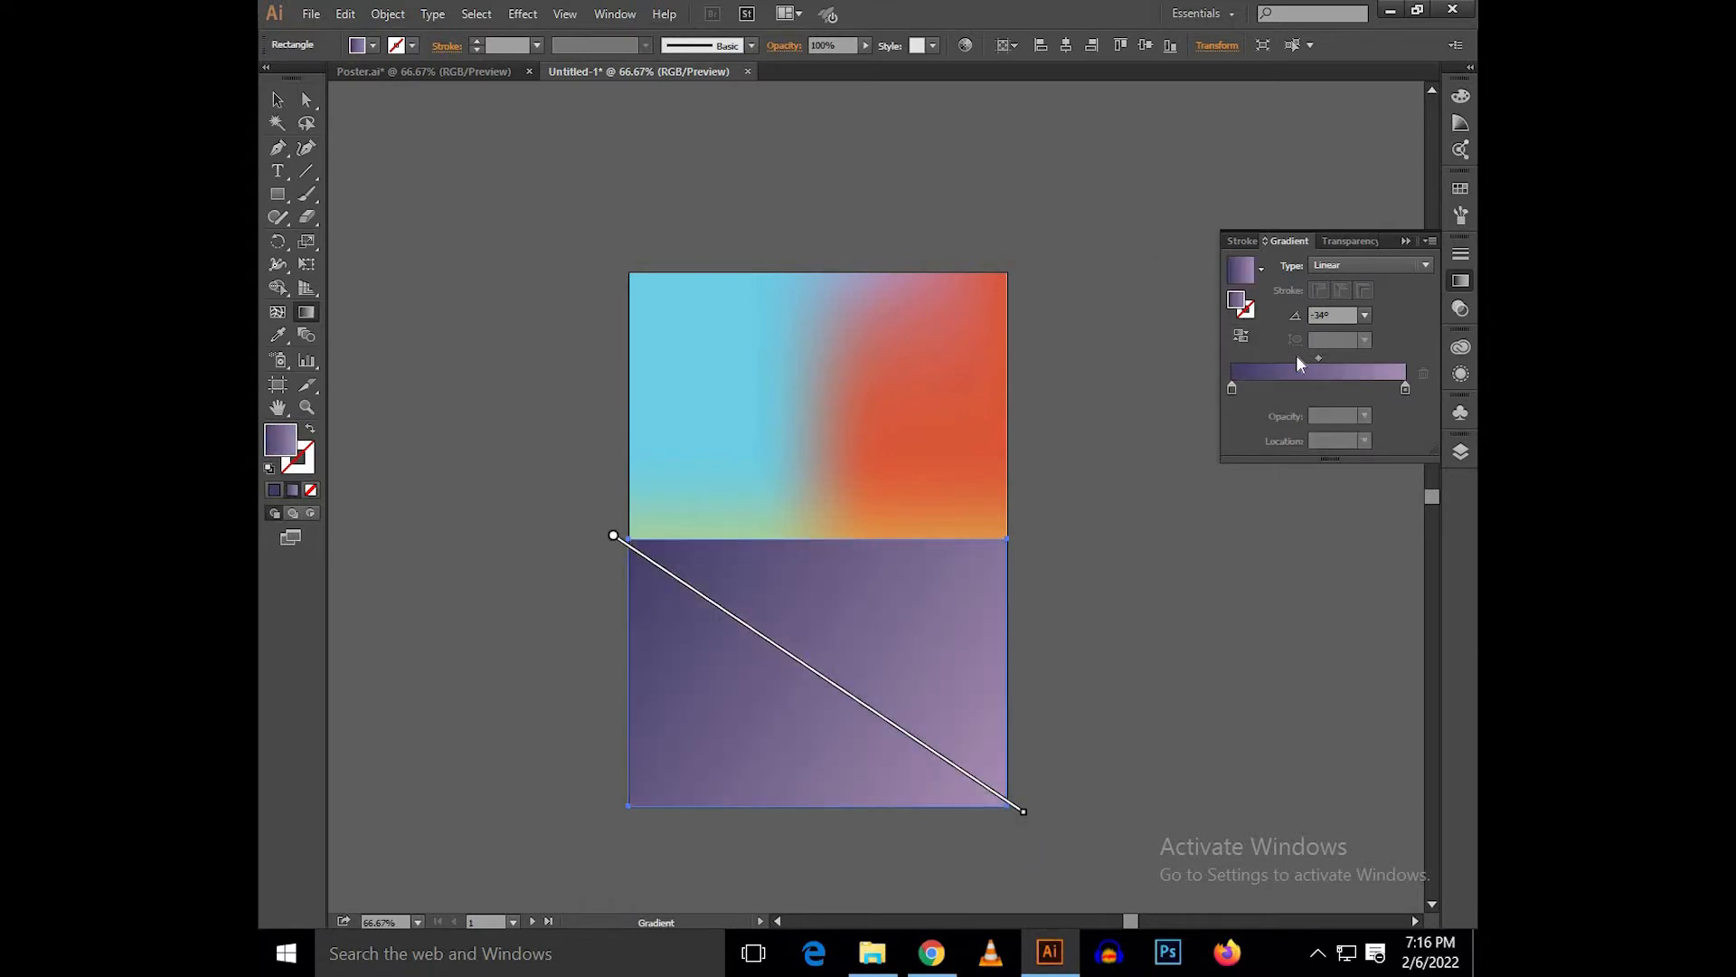
Shift the rectangle gradient's midpoint to about 80% and move its dark purple starting stop slightly inward.
left_click_drag(1320, 359, 1360, 362)
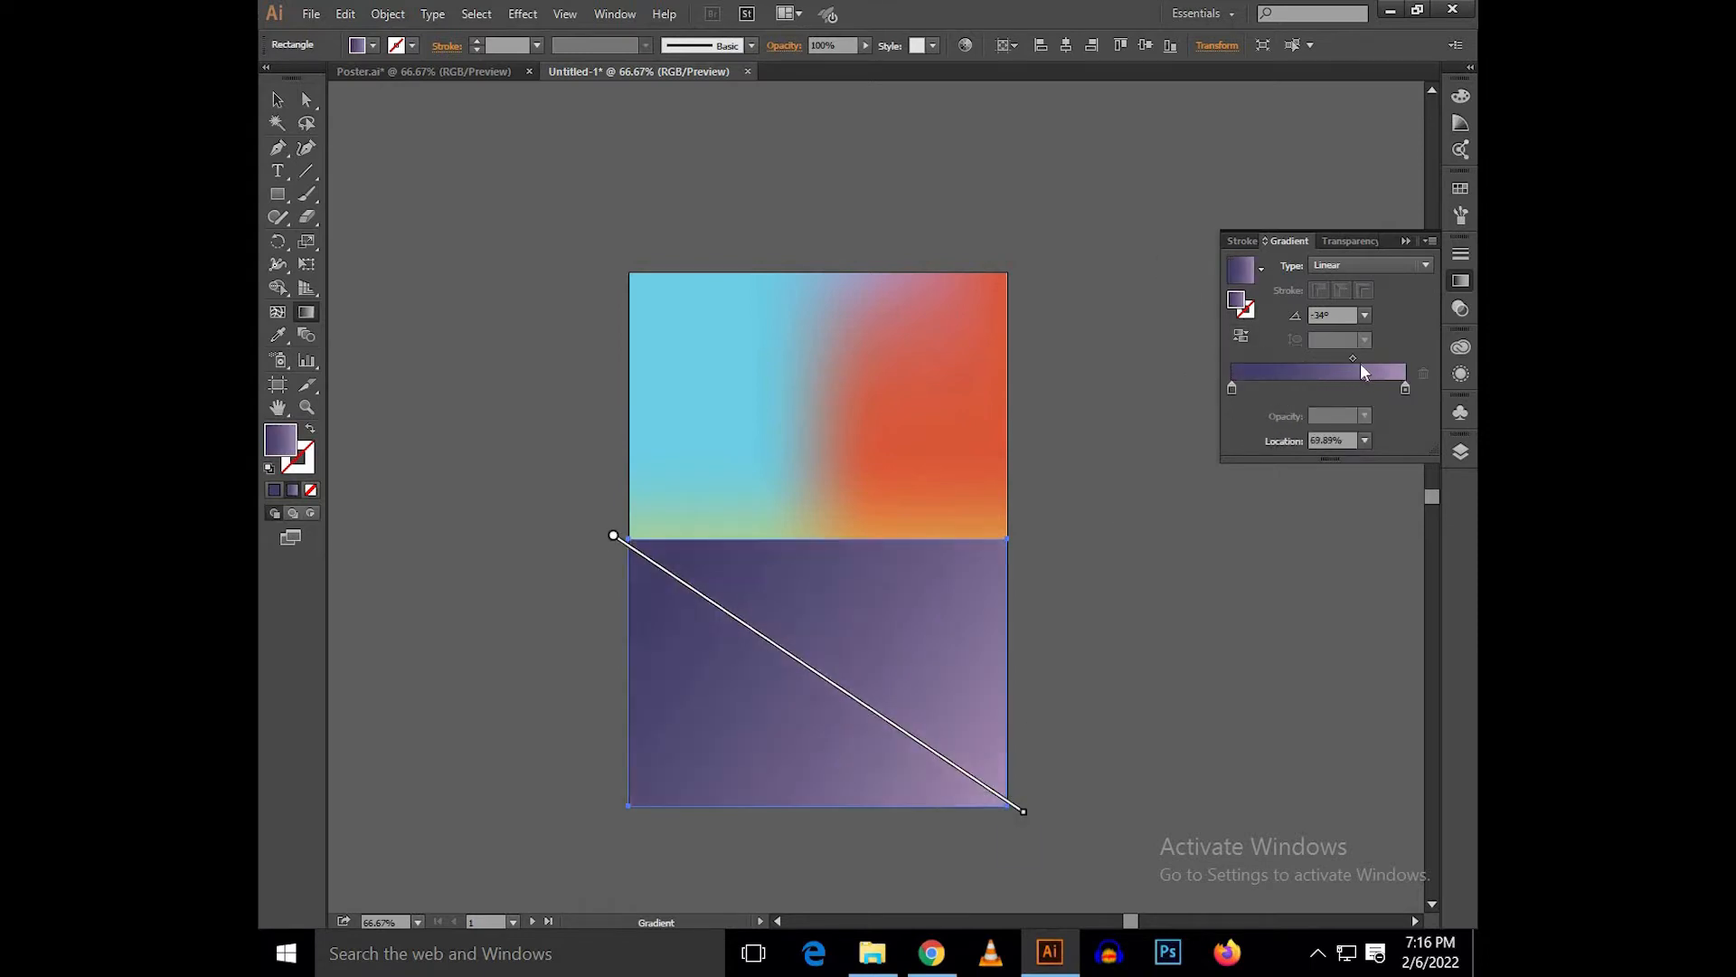
left_click_drag(1232, 390, 1255, 390)
left_click_drag(1366, 358, 1376, 362)
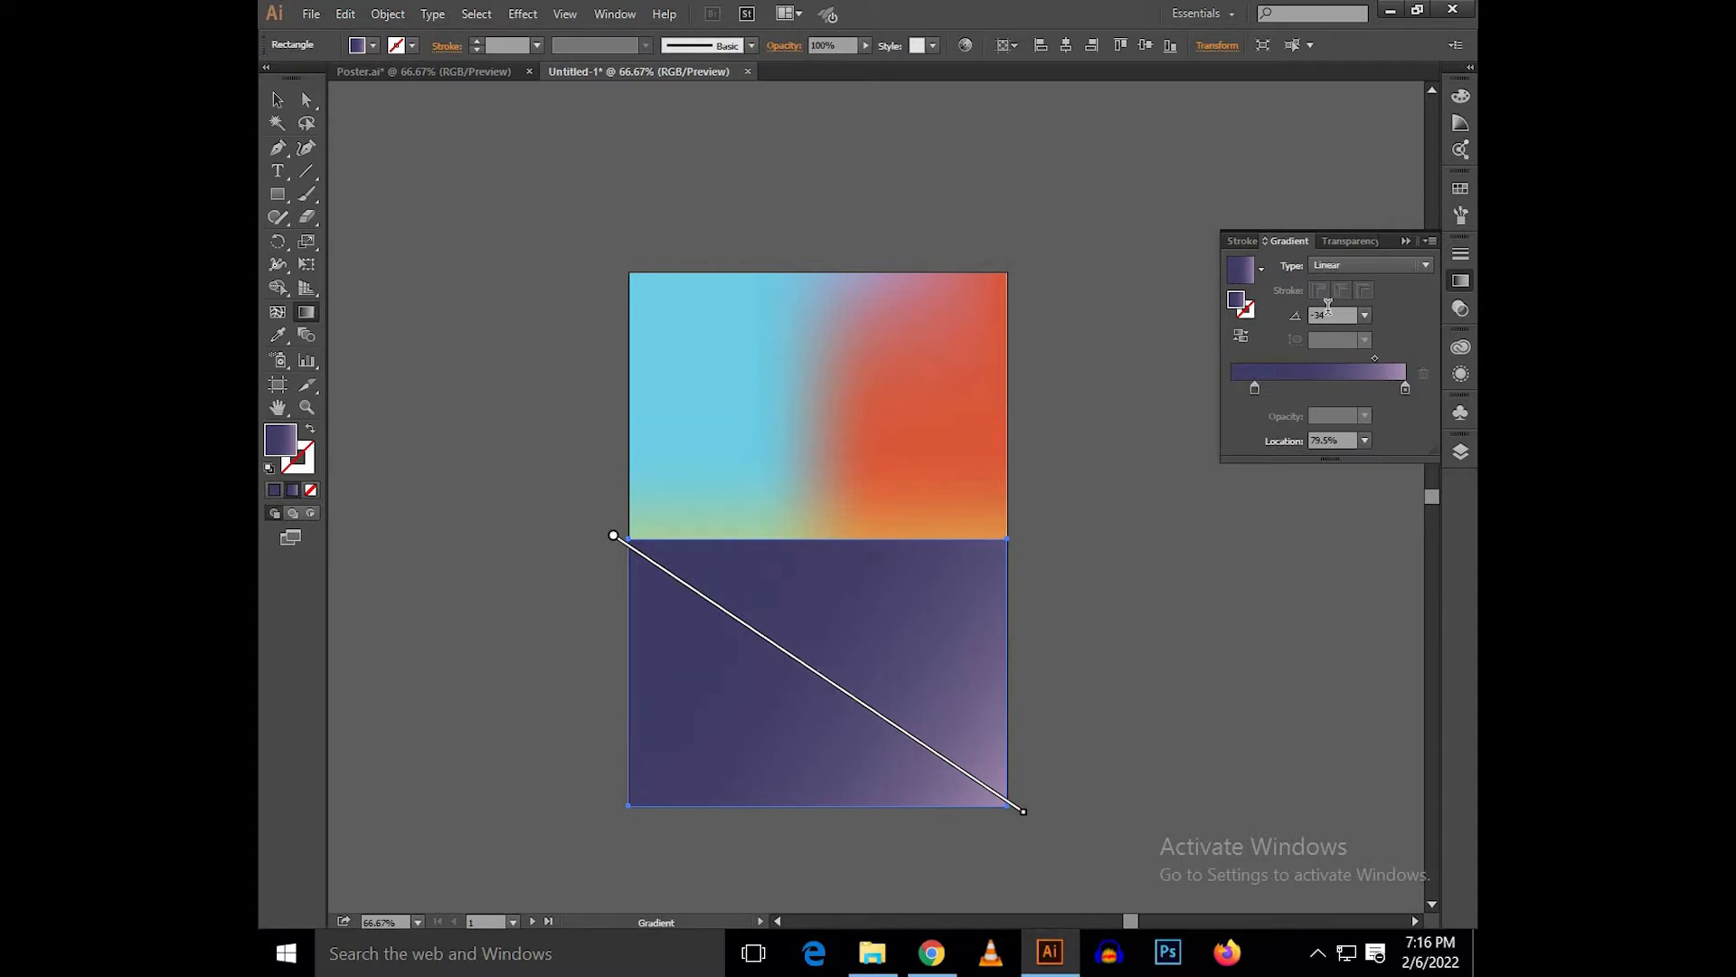
left_click_drag(1375, 361, 1378, 364)
key("v")
left_click(1185, 451)
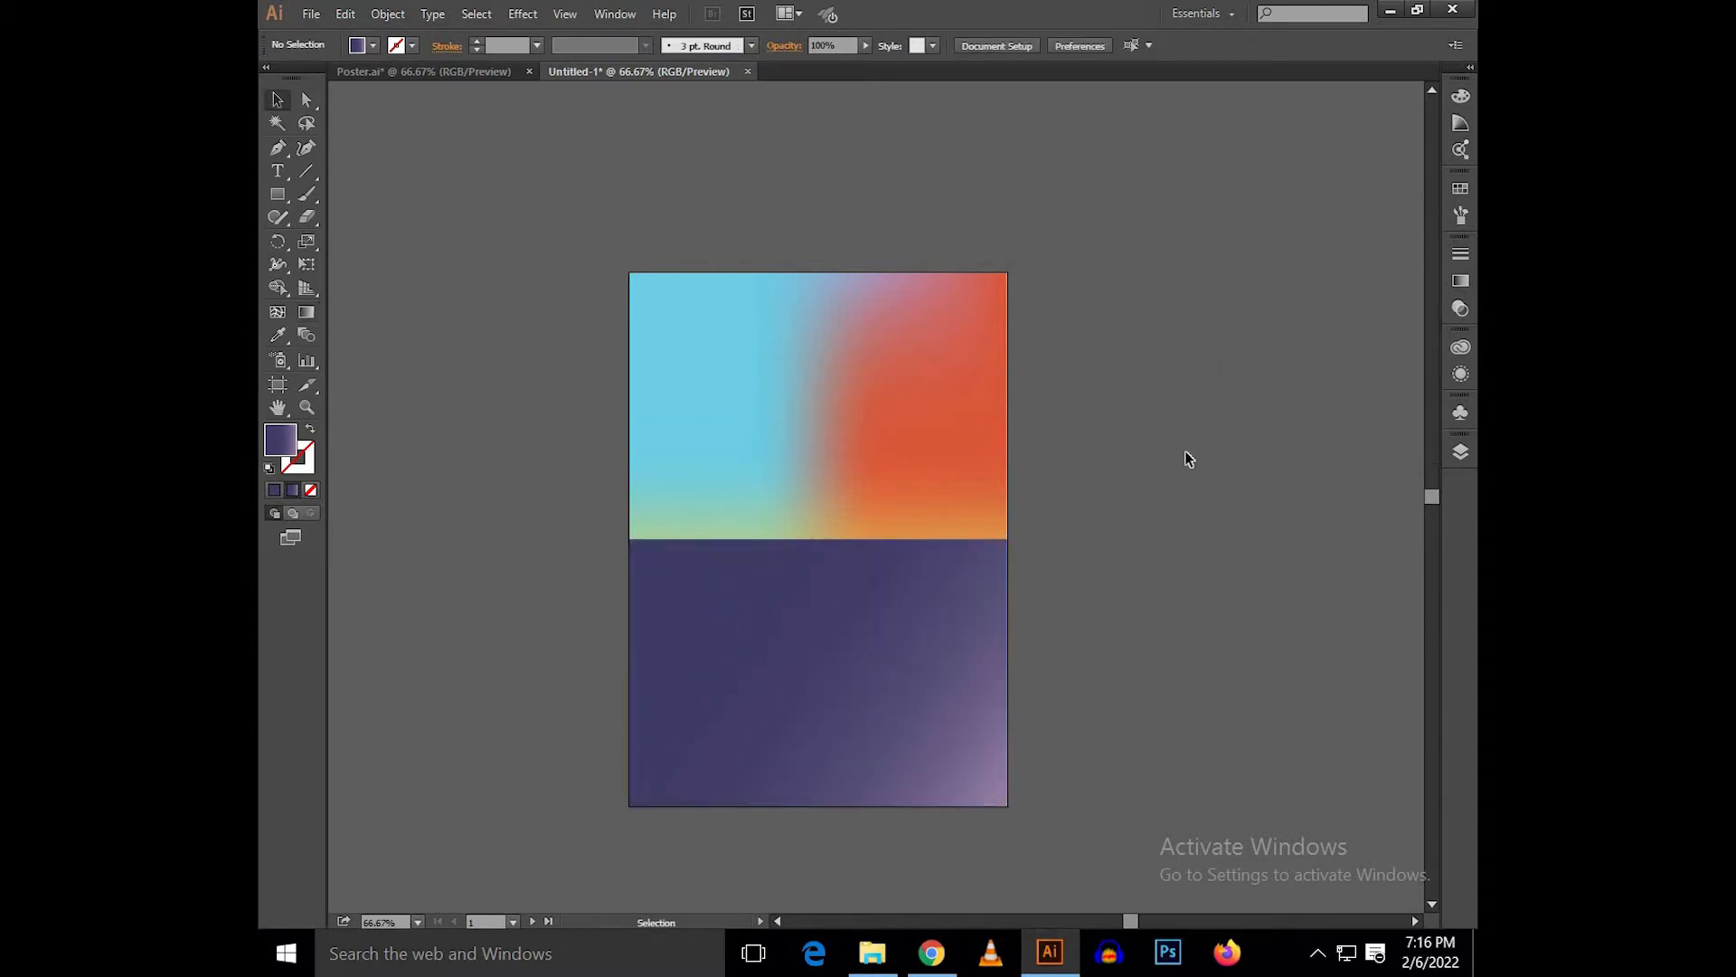
Refine the lower rectangle's gradient by setting the midpoint to about 76% and moving the dark stop slightly further inward.
left_click(950, 583)
left_click(1461, 281)
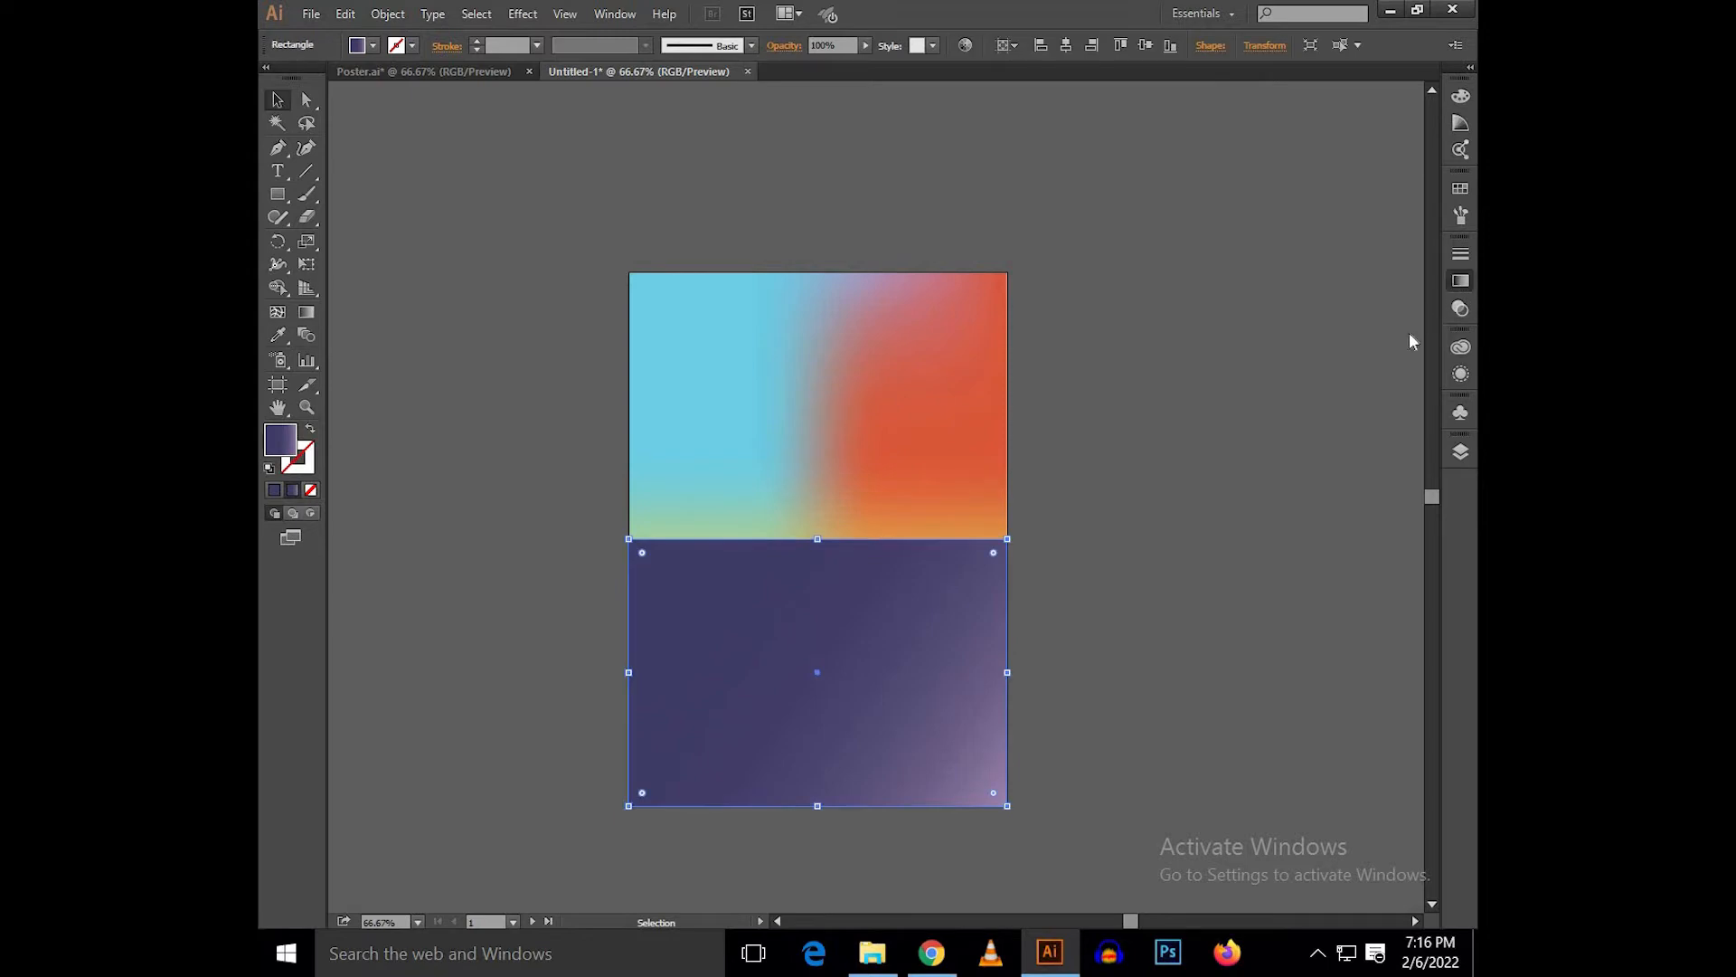
left_click_drag(1378, 361, 1369, 363)
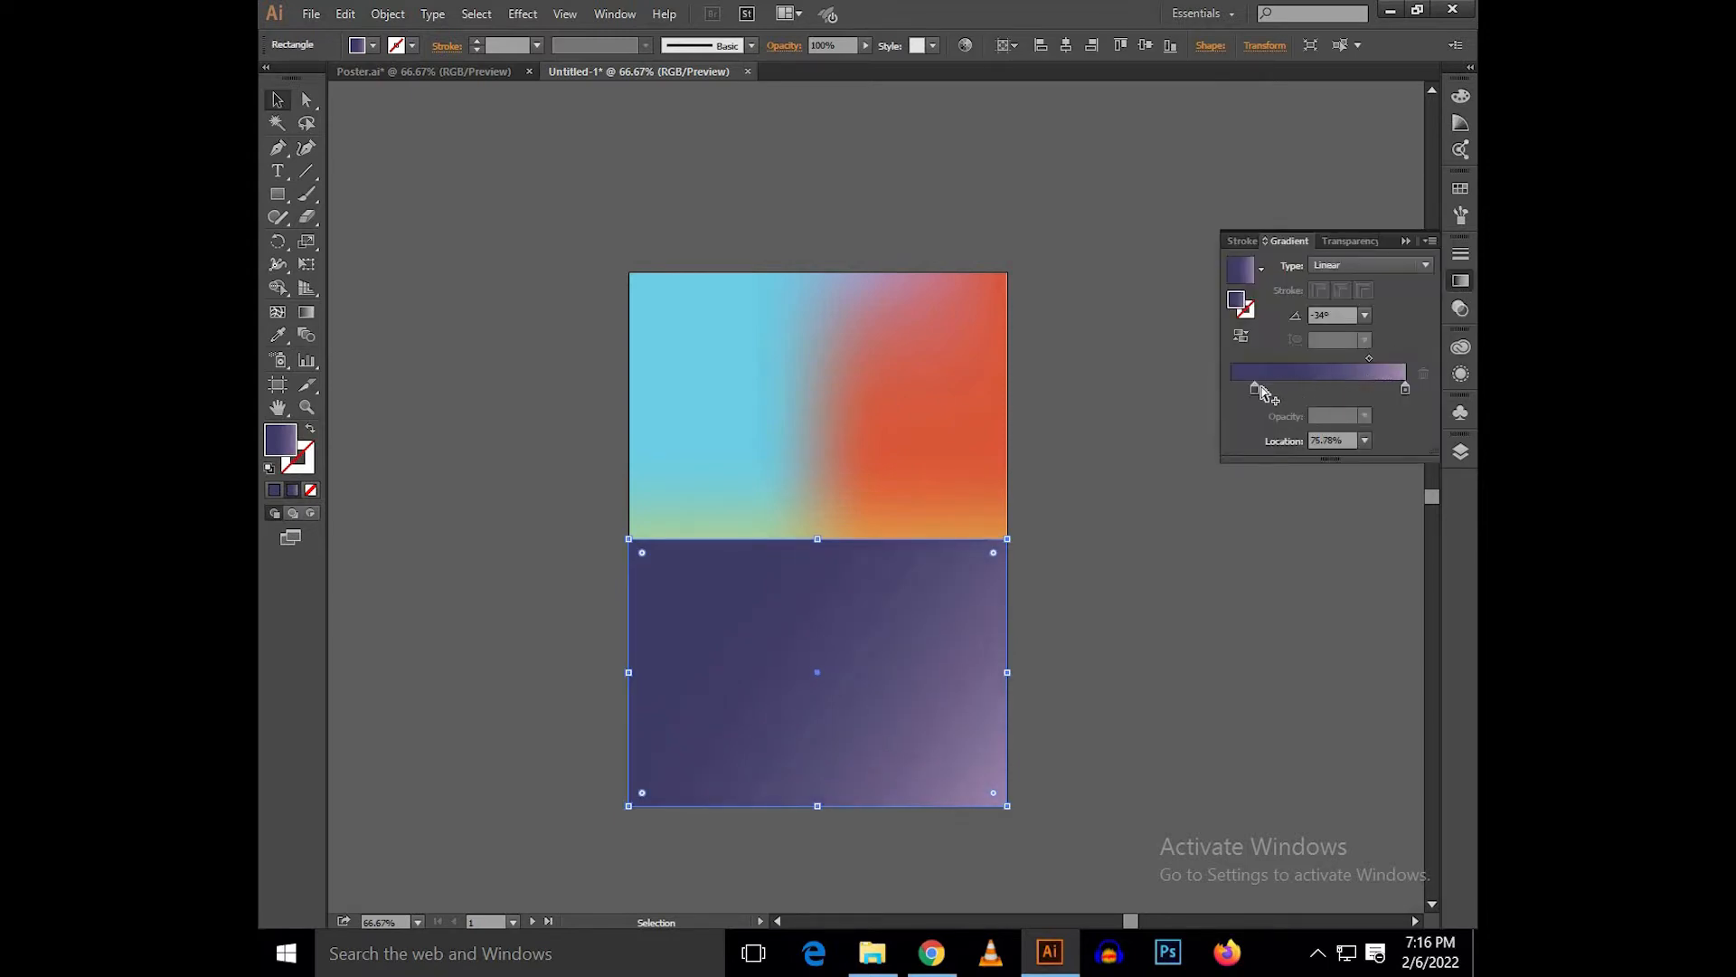
left_click_drag(1256, 388, 1263, 388)
left_click(1199, 438)
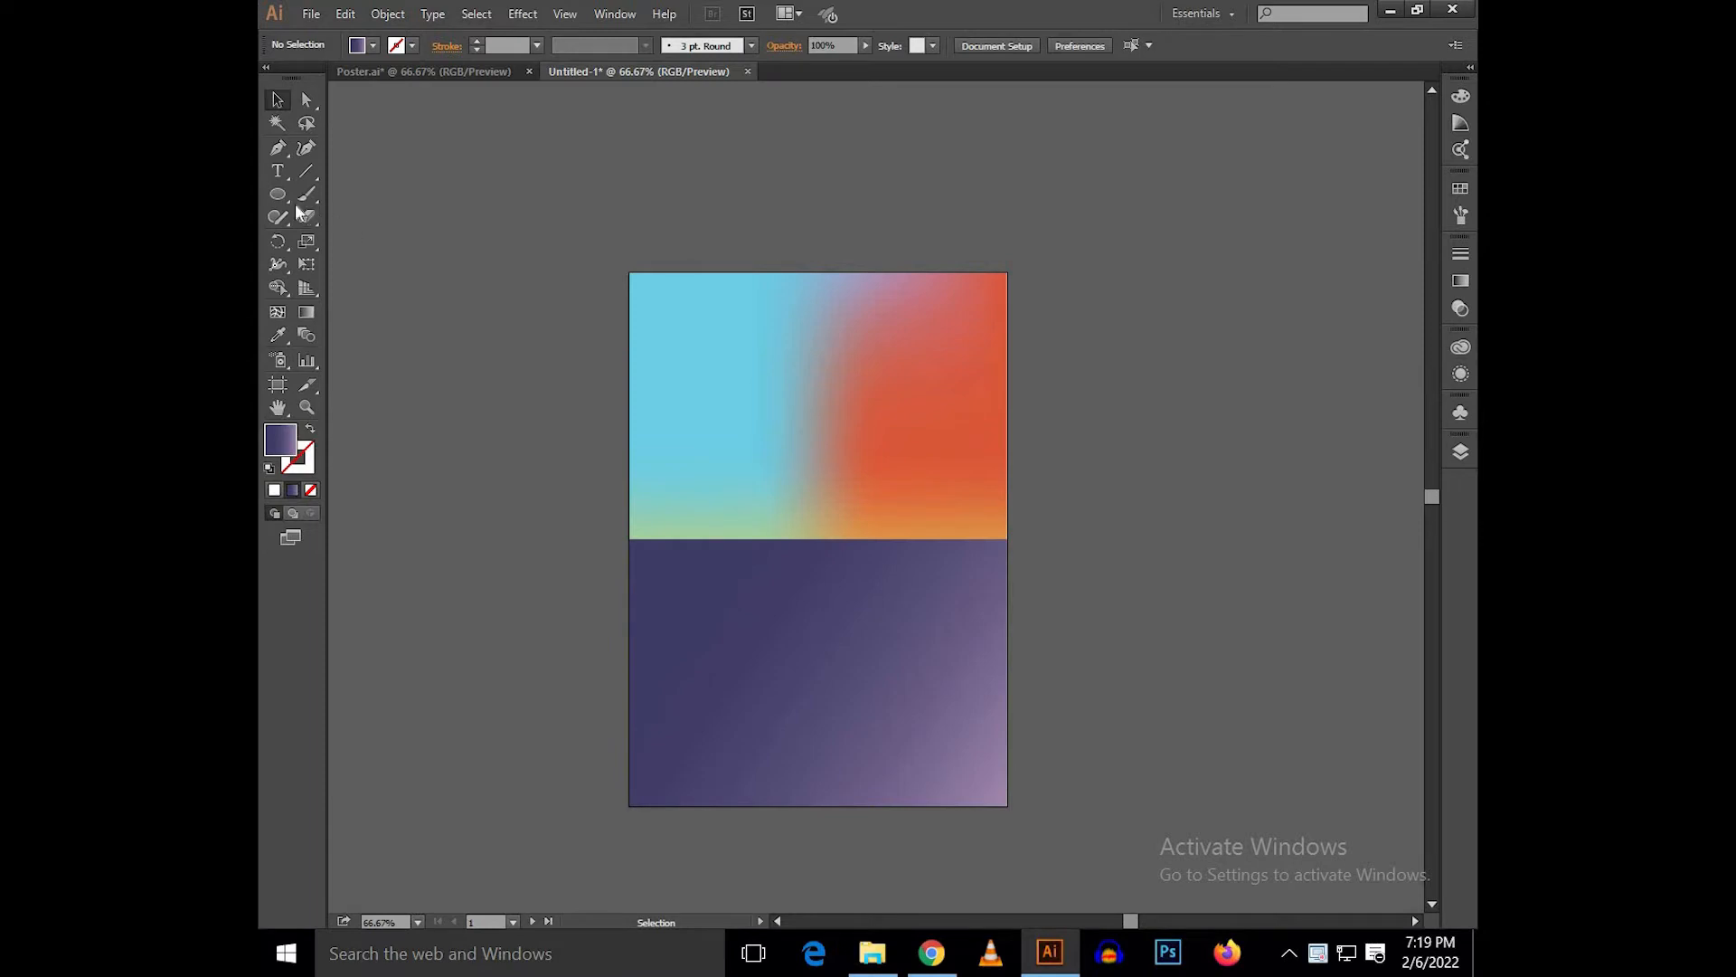
Draw a circle about 460 pt in diameter over the middle of the poster.
left_click(278, 194, "alt")
left_click_drag(817, 526, 915, 669)
key("v")
left_click_drag(809, 556, 810, 574)
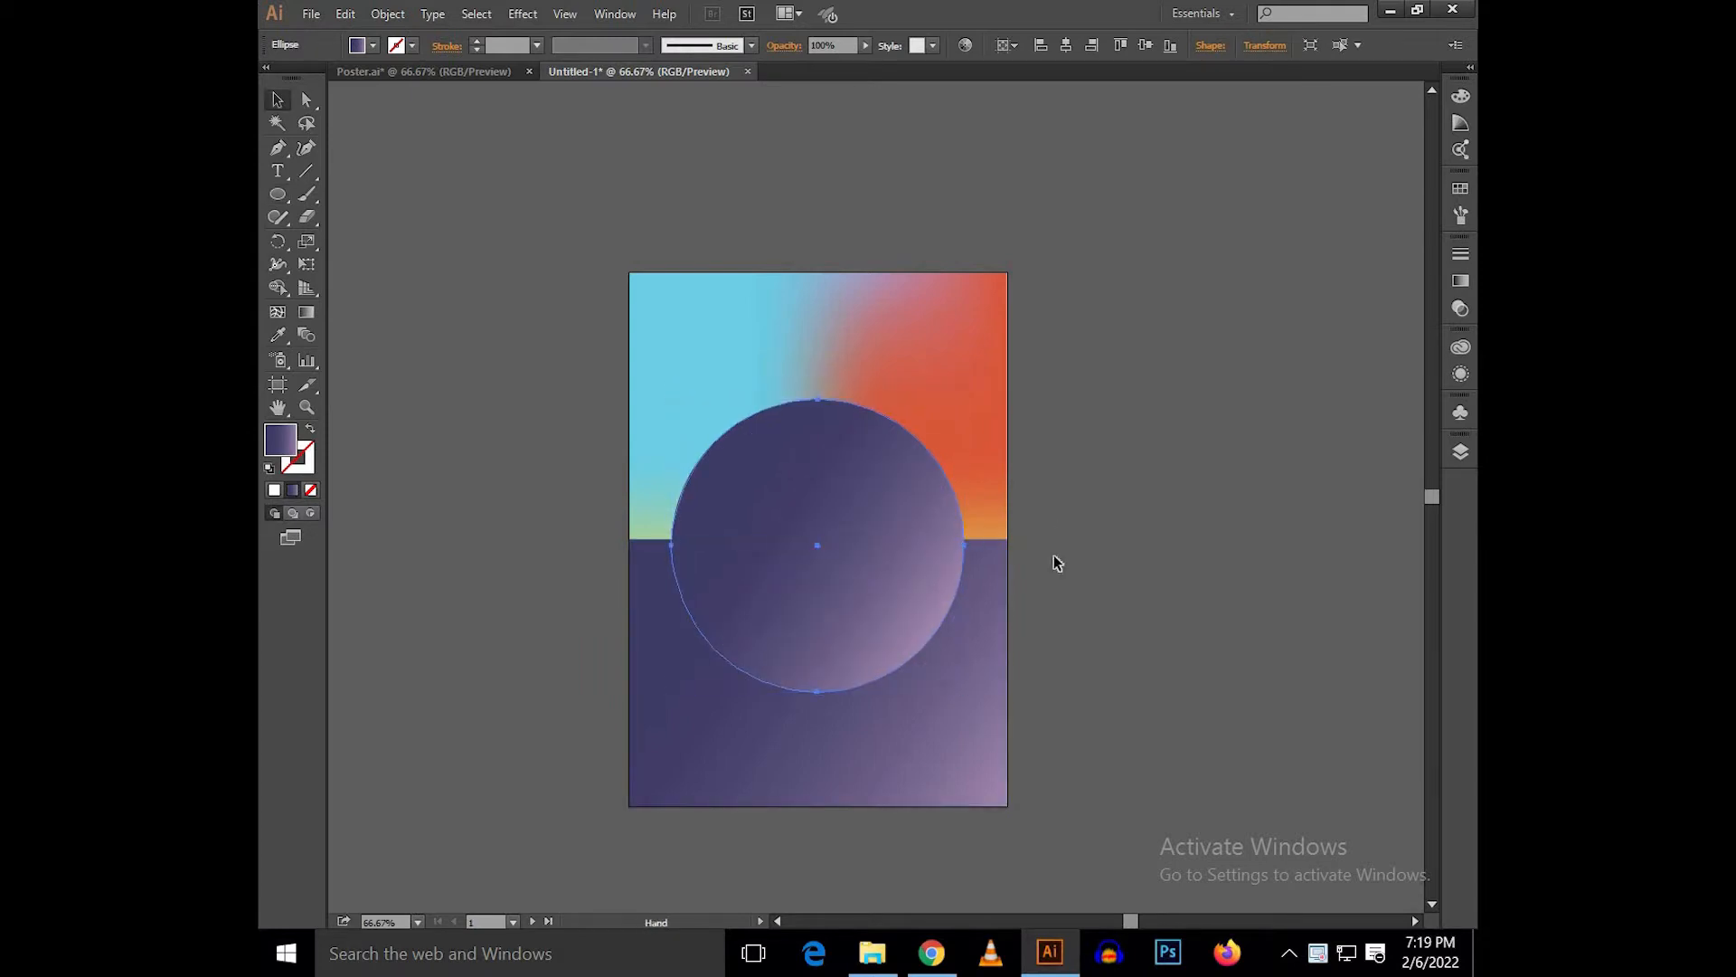
Adjust the circle's position so it is centred on the poster, at about X 297.5 pt and Y 420 pt.
scroll(1055, 563, "up", 1)
left_click(976, 401, "shift")
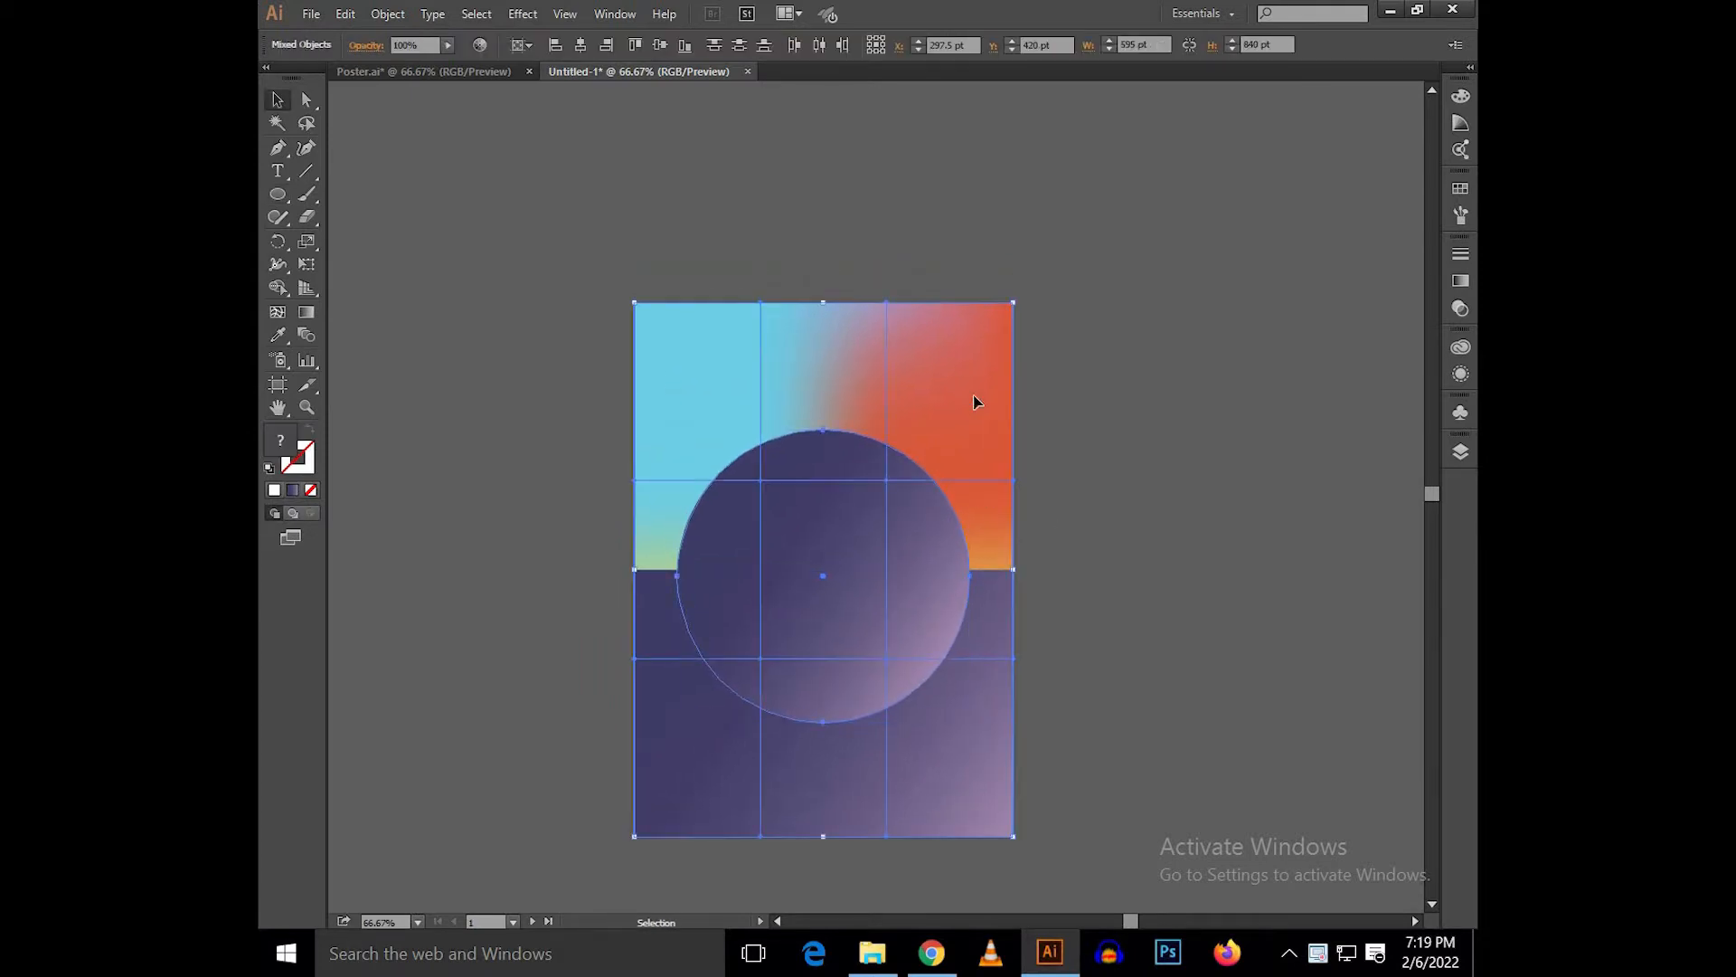
left_click(1097, 600)
left_click(845, 576)
scroll(814, 606, "up", 3)
left_click_drag(841, 641, 841, 640)
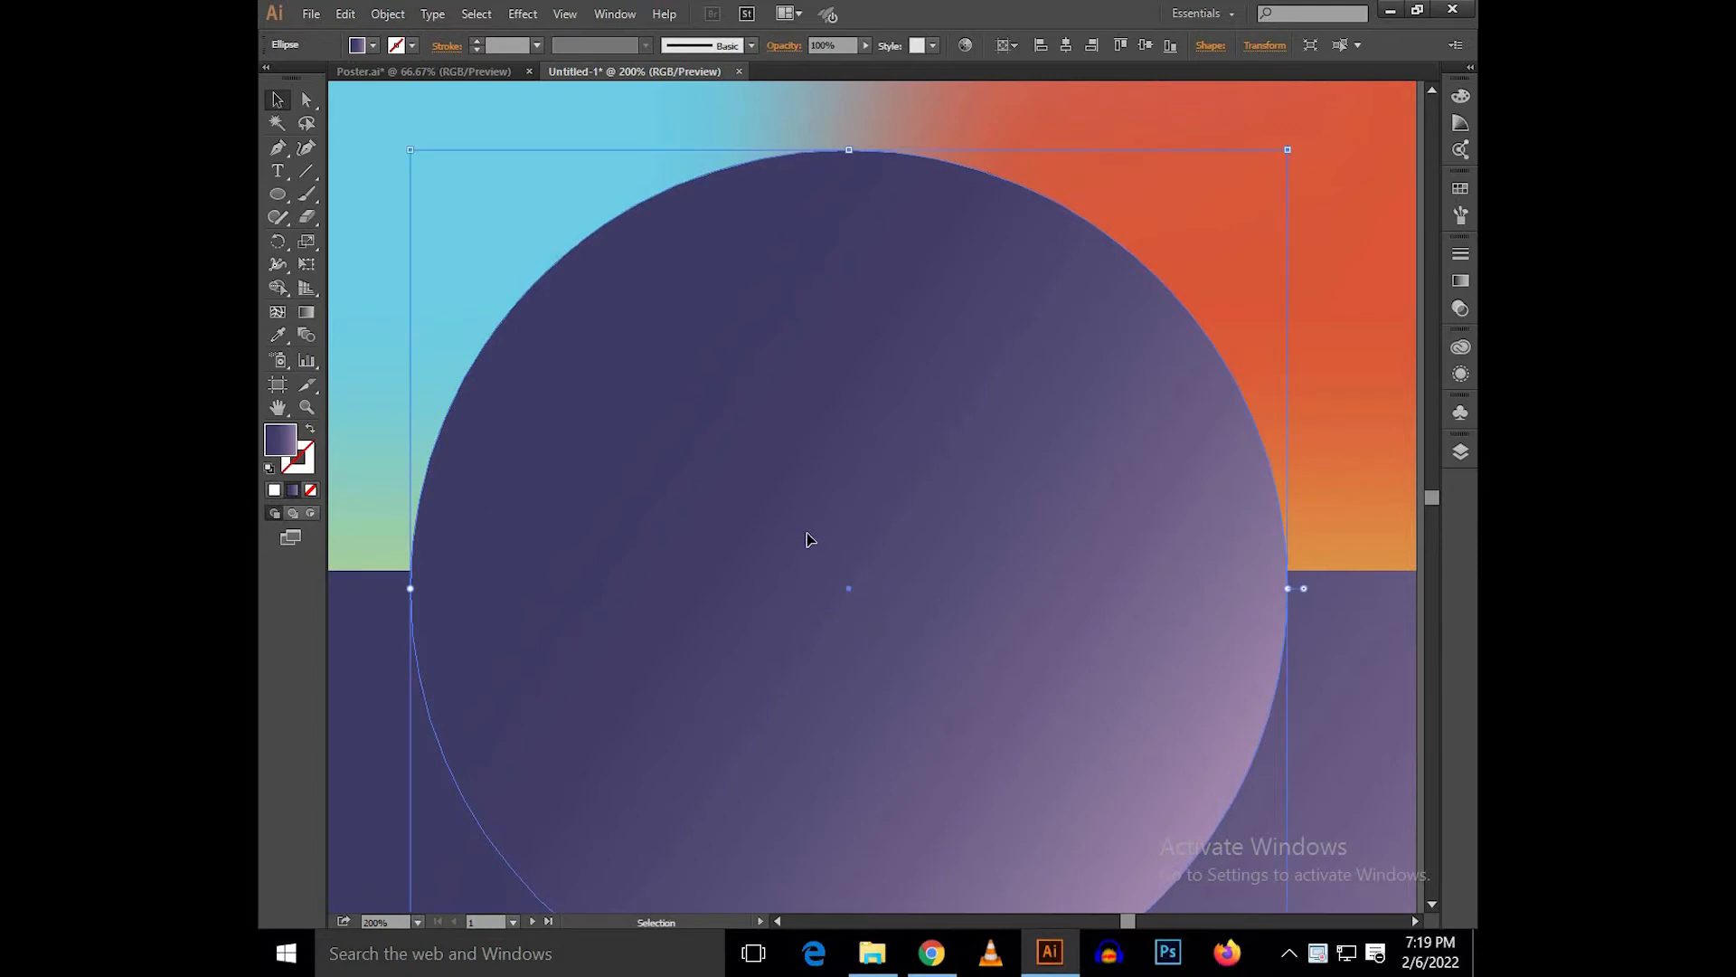
scroll(807, 540, "down", 3)
scroll(720, 565, "up", 3)
left_click_drag(810, 605, 807, 586)
scroll(811, 550, "down", 2)
left_click_drag(1248, 437, 1175, 481)
left_click(1219, 442)
scroll(1217, 439, "down", 1)
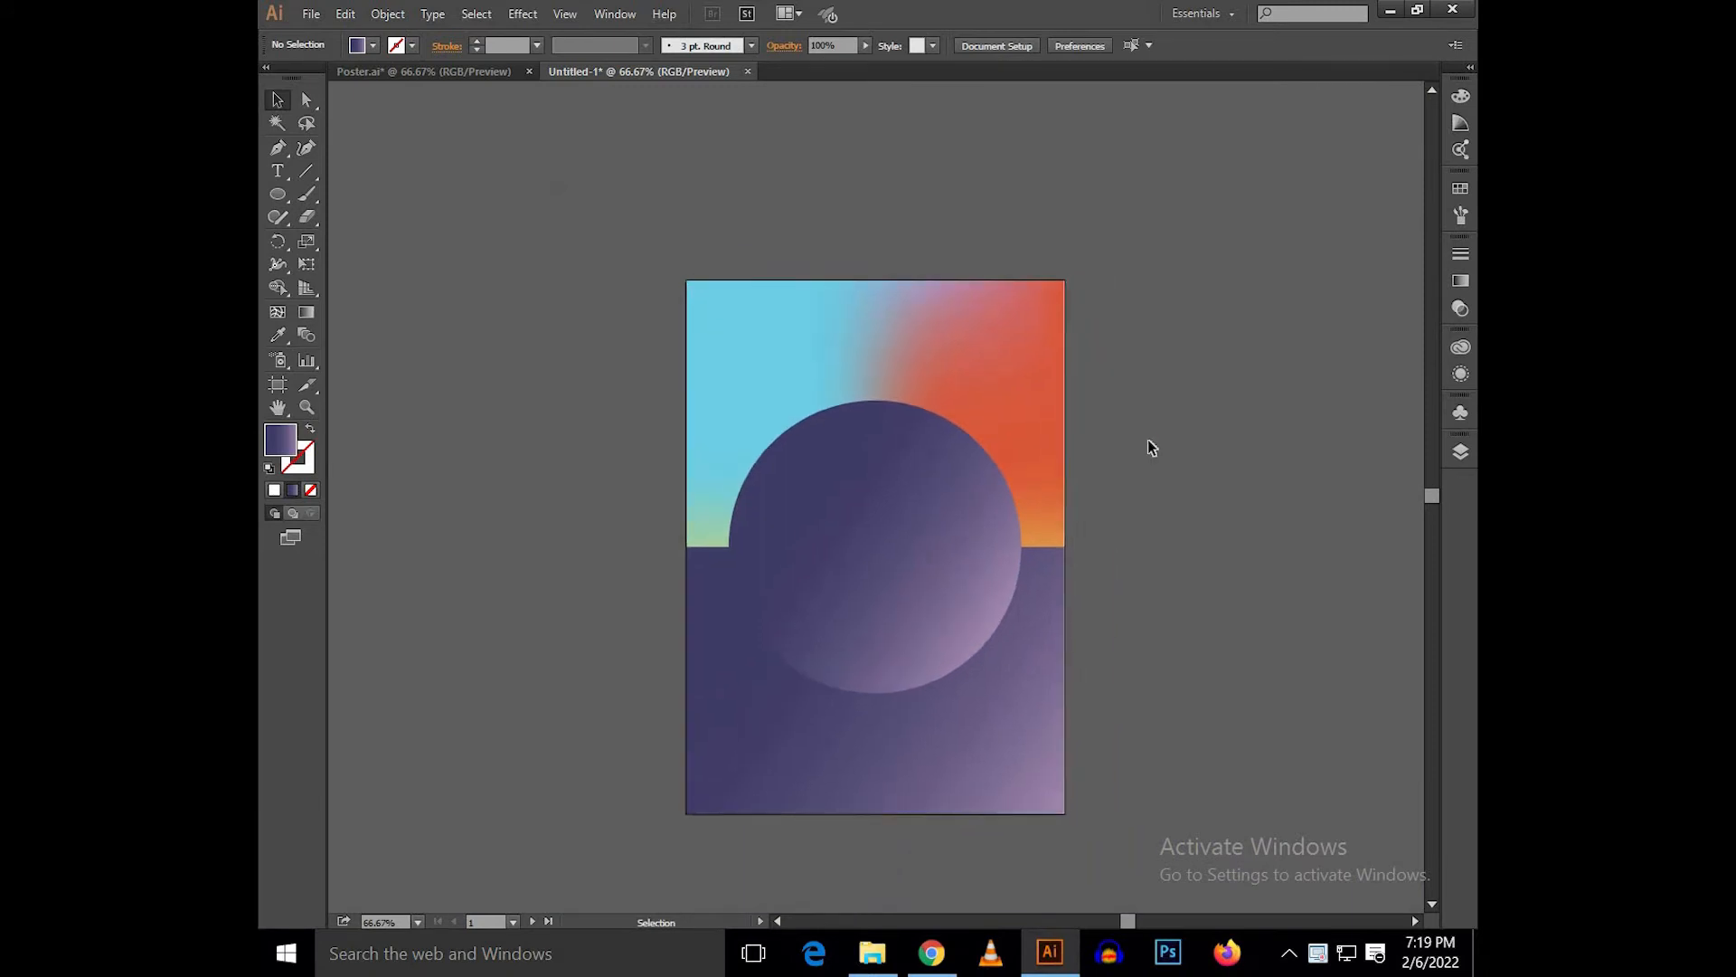
Convert the circle to a gradient mesh with 3 rows, 3 columns, flat appearance and 100% highlight.
left_click(979, 534)
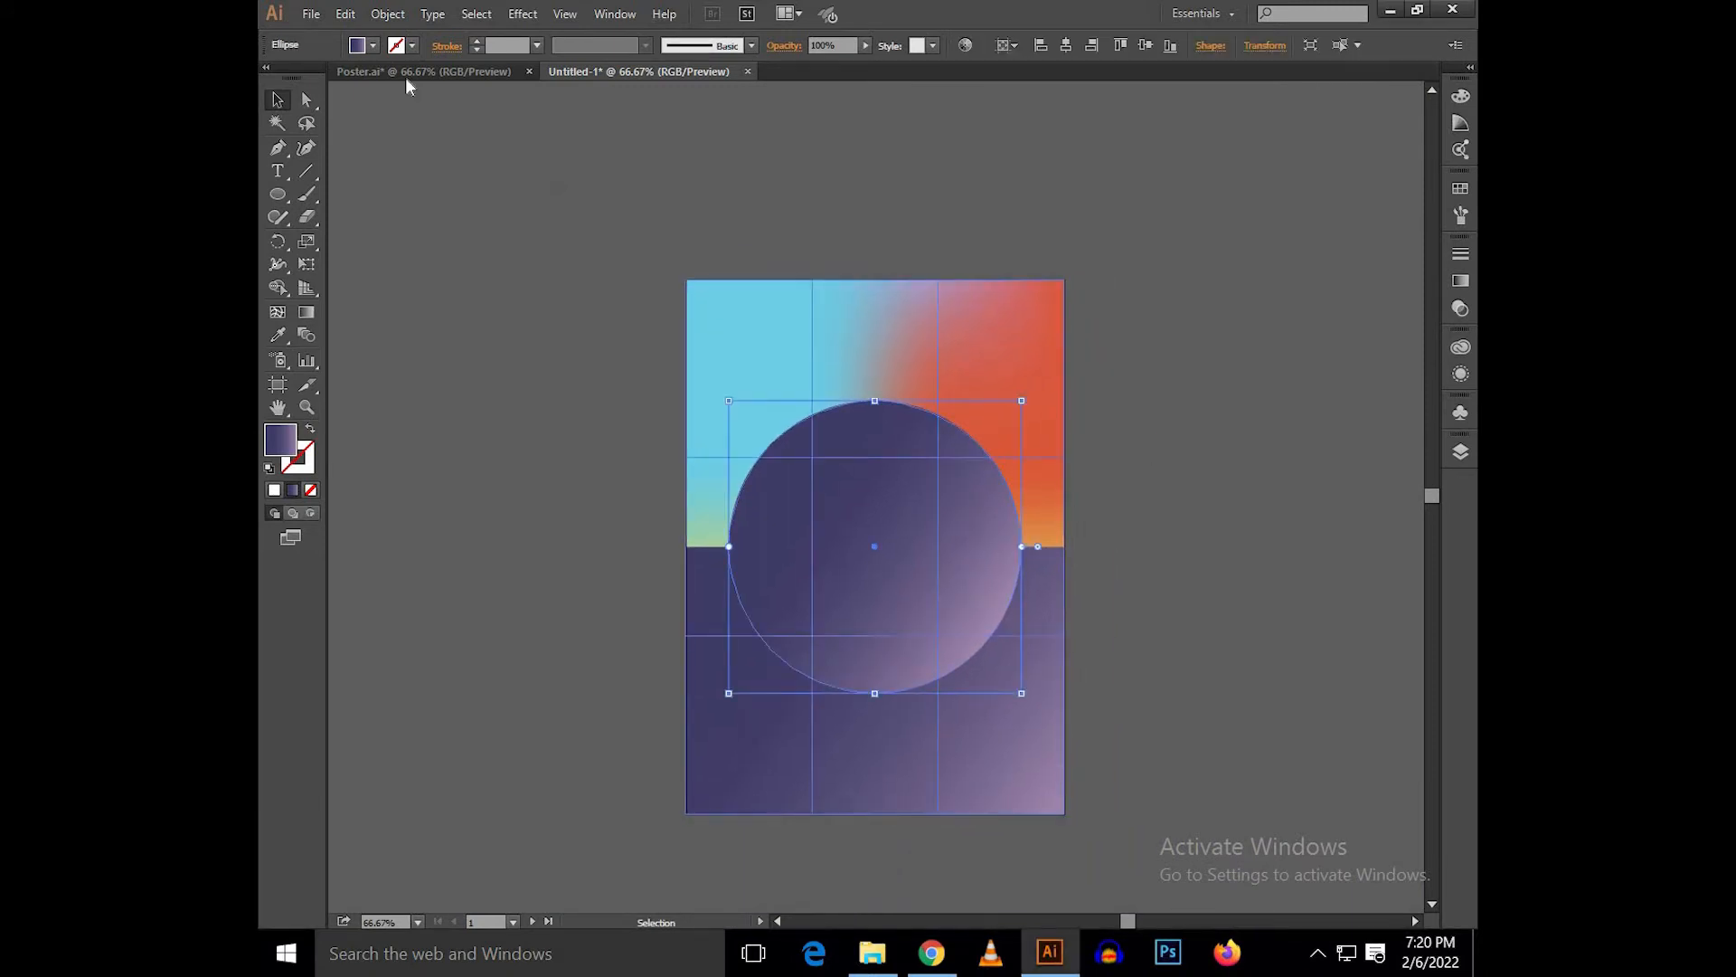
left_click(388, 13)
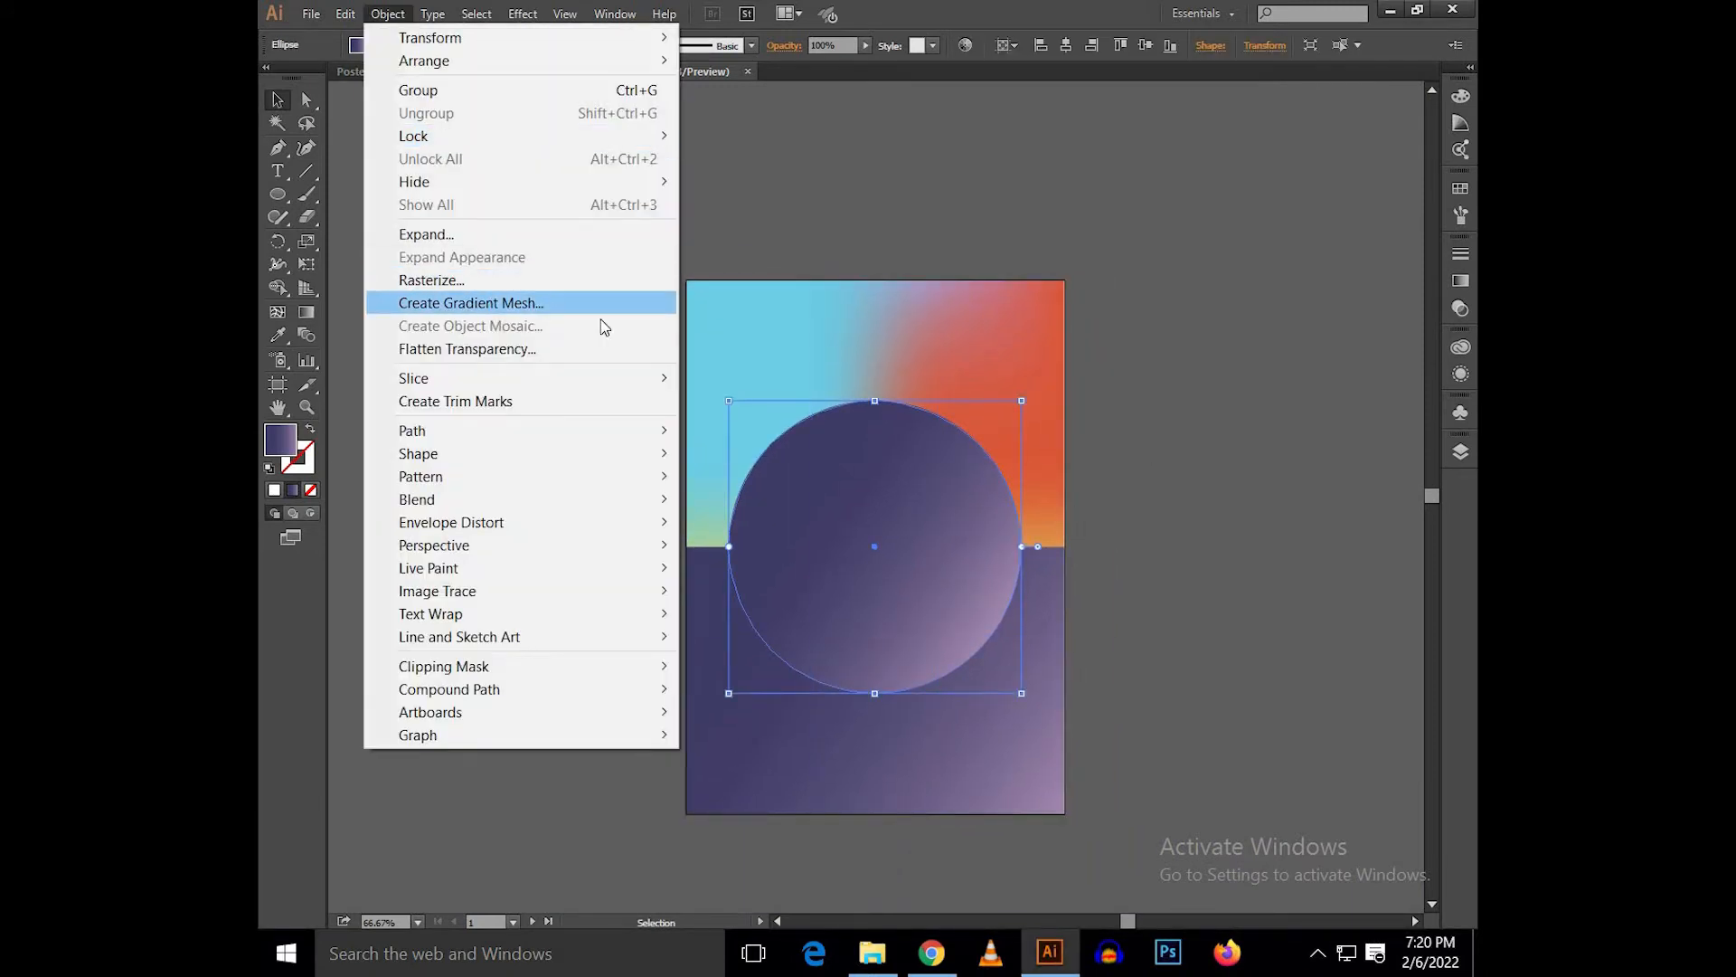
left_click(543, 305)
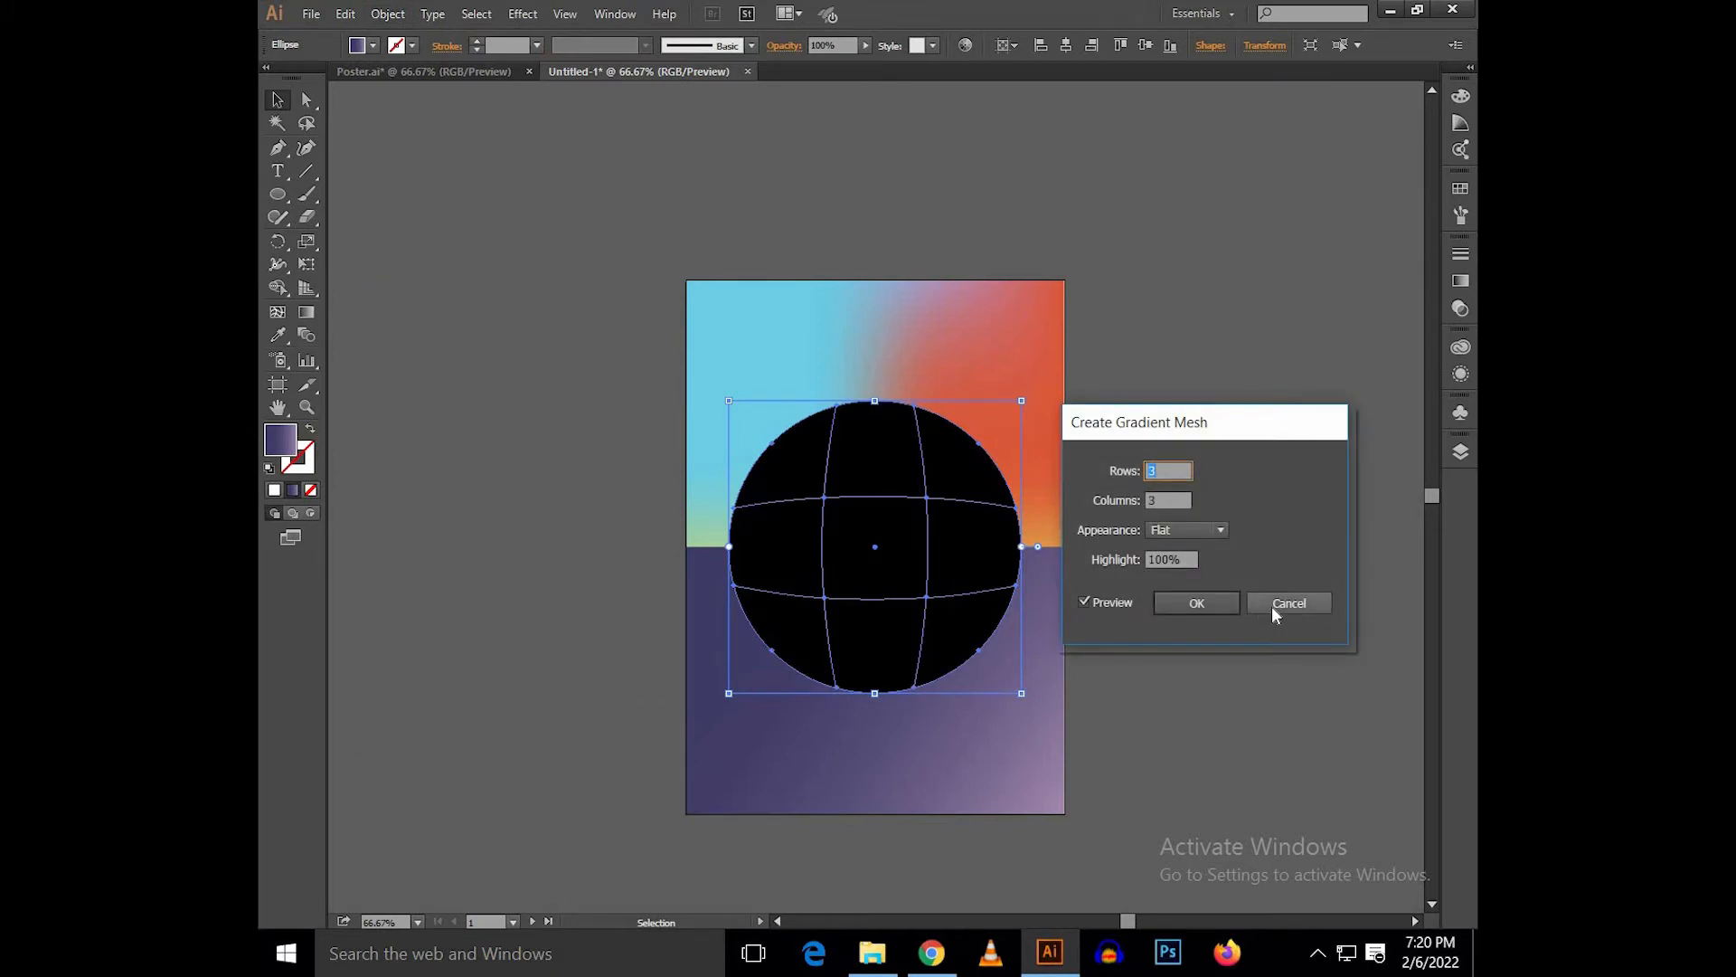
left_click(1210, 604)
left_click(1225, 566)
Colour the mesh points along the circle's upper-right edge white.
left_click(948, 555)
key("a")
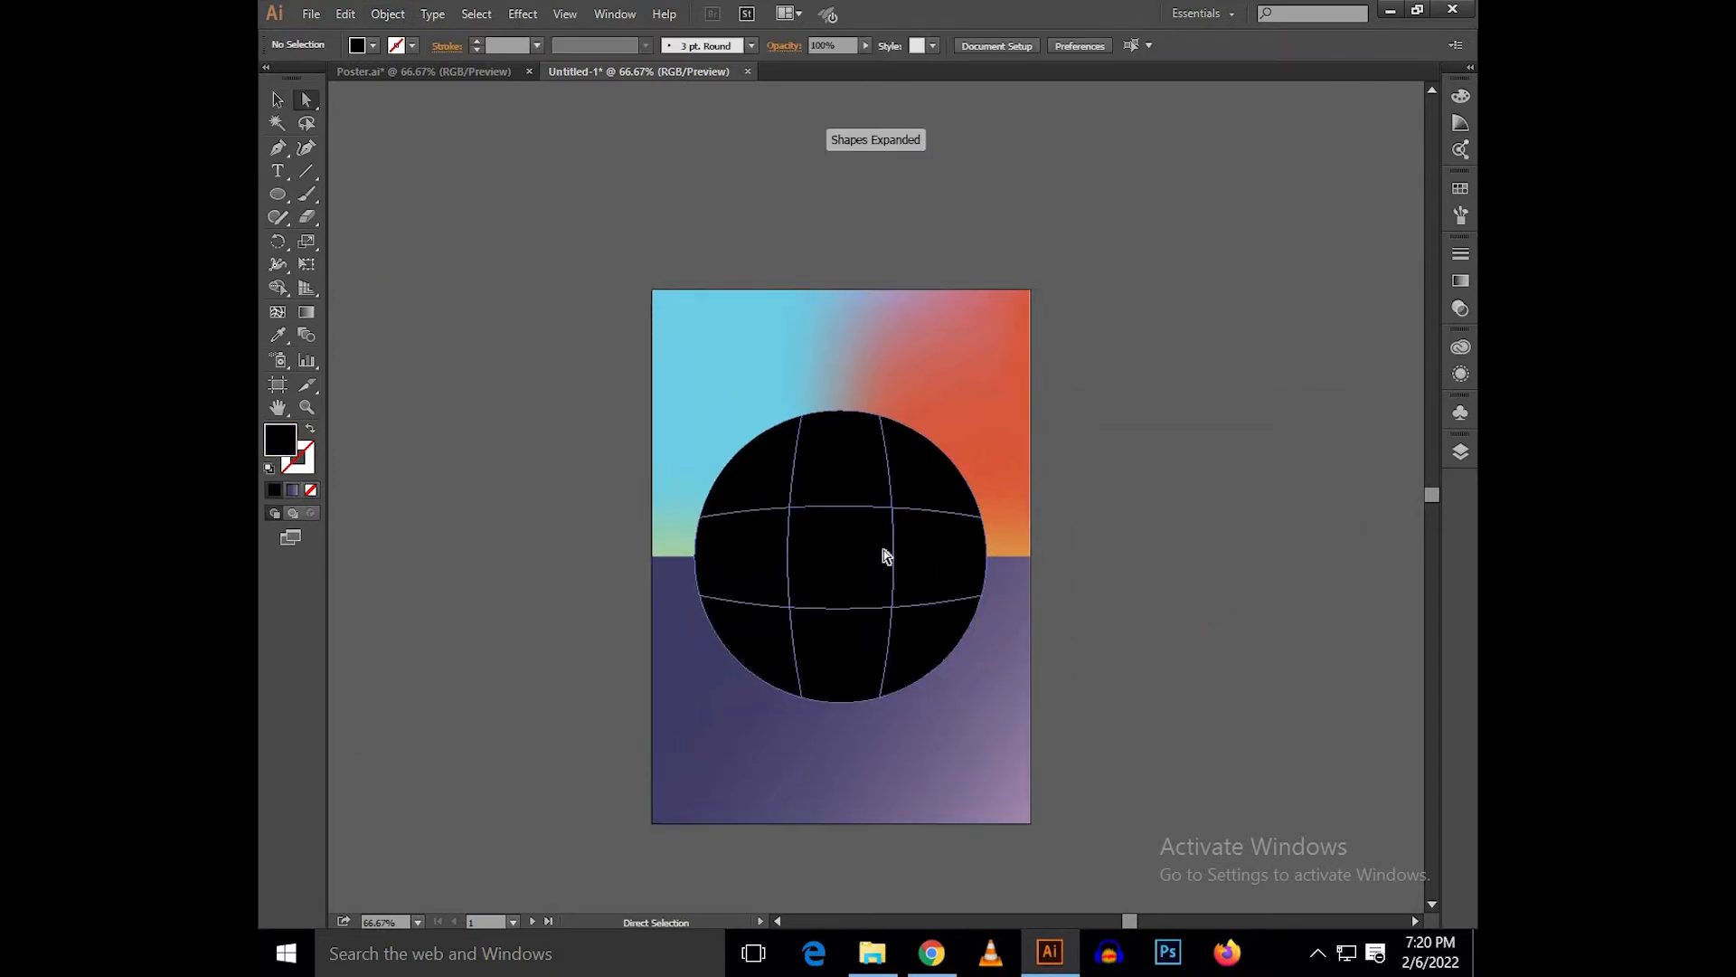
left_click(884, 554)
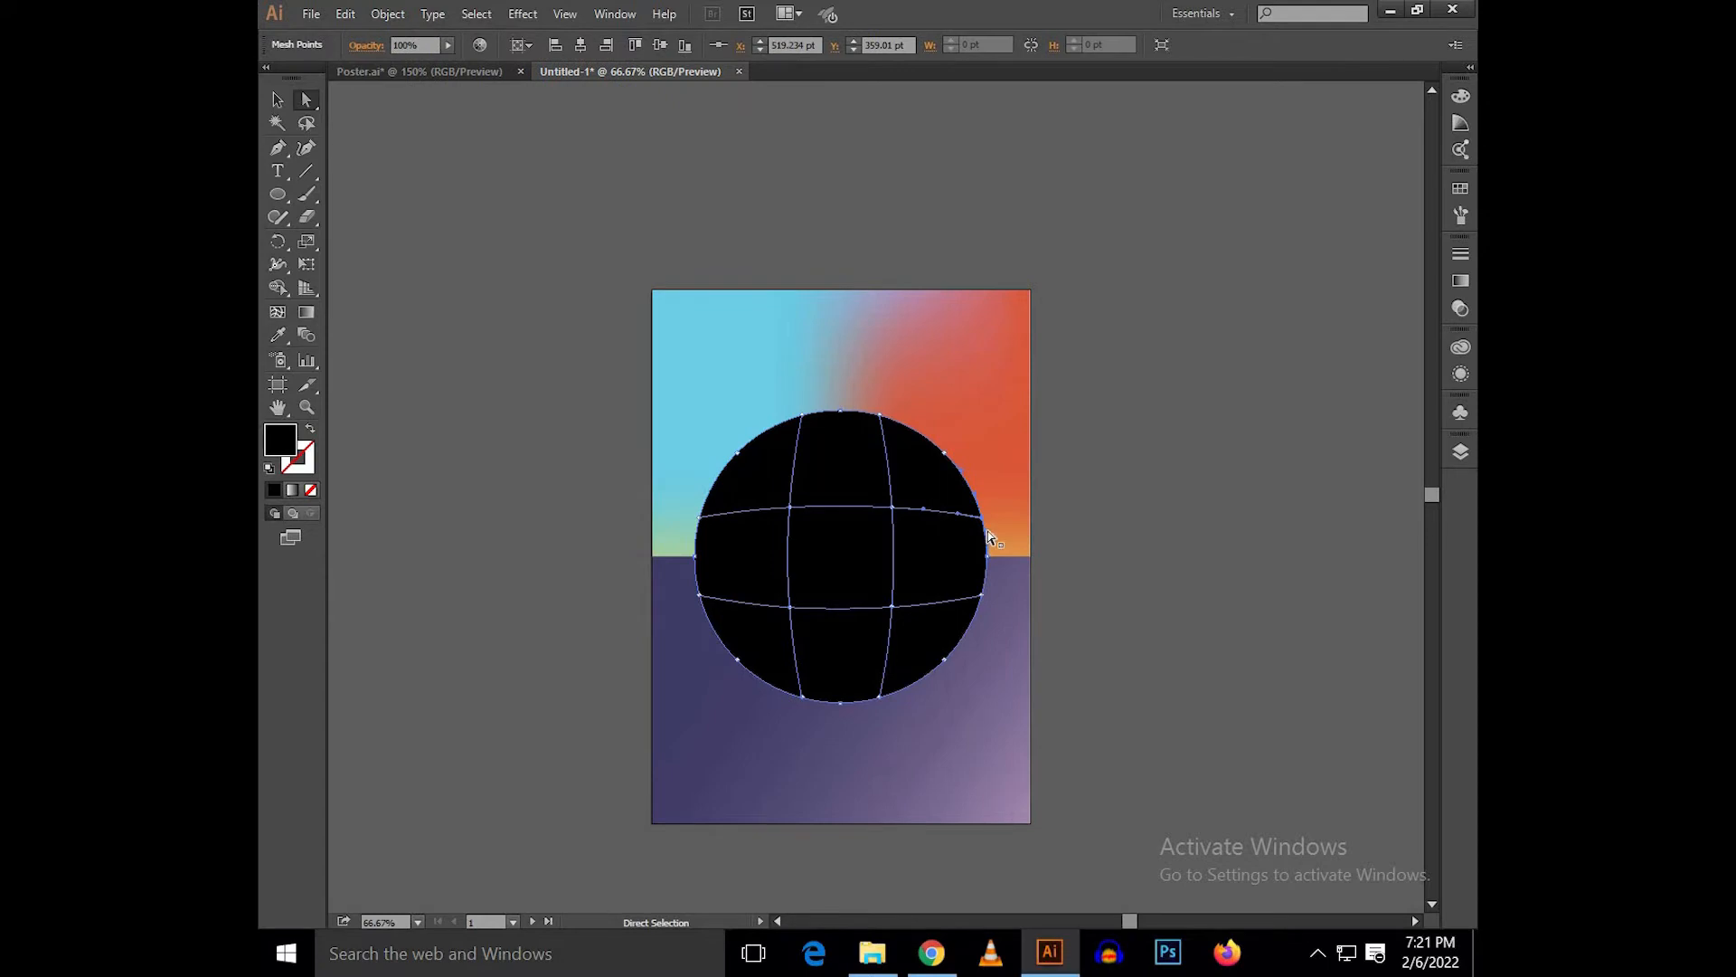
scroll(966, 468, "up", 2)
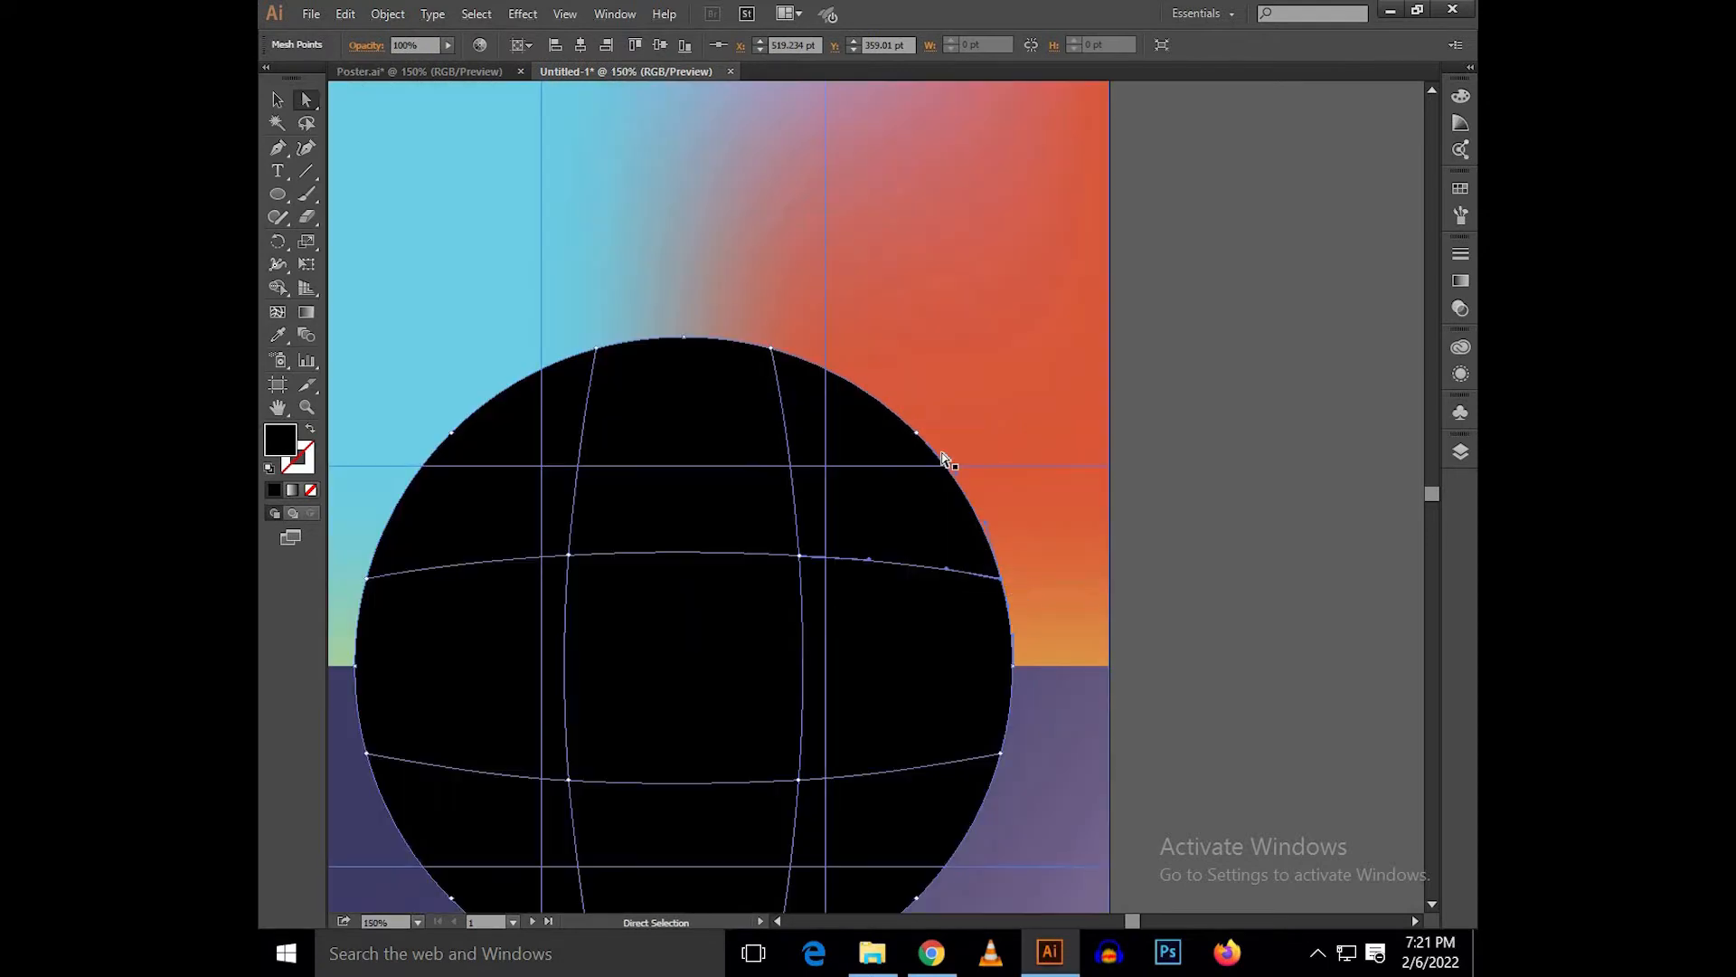
left_click(772, 350)
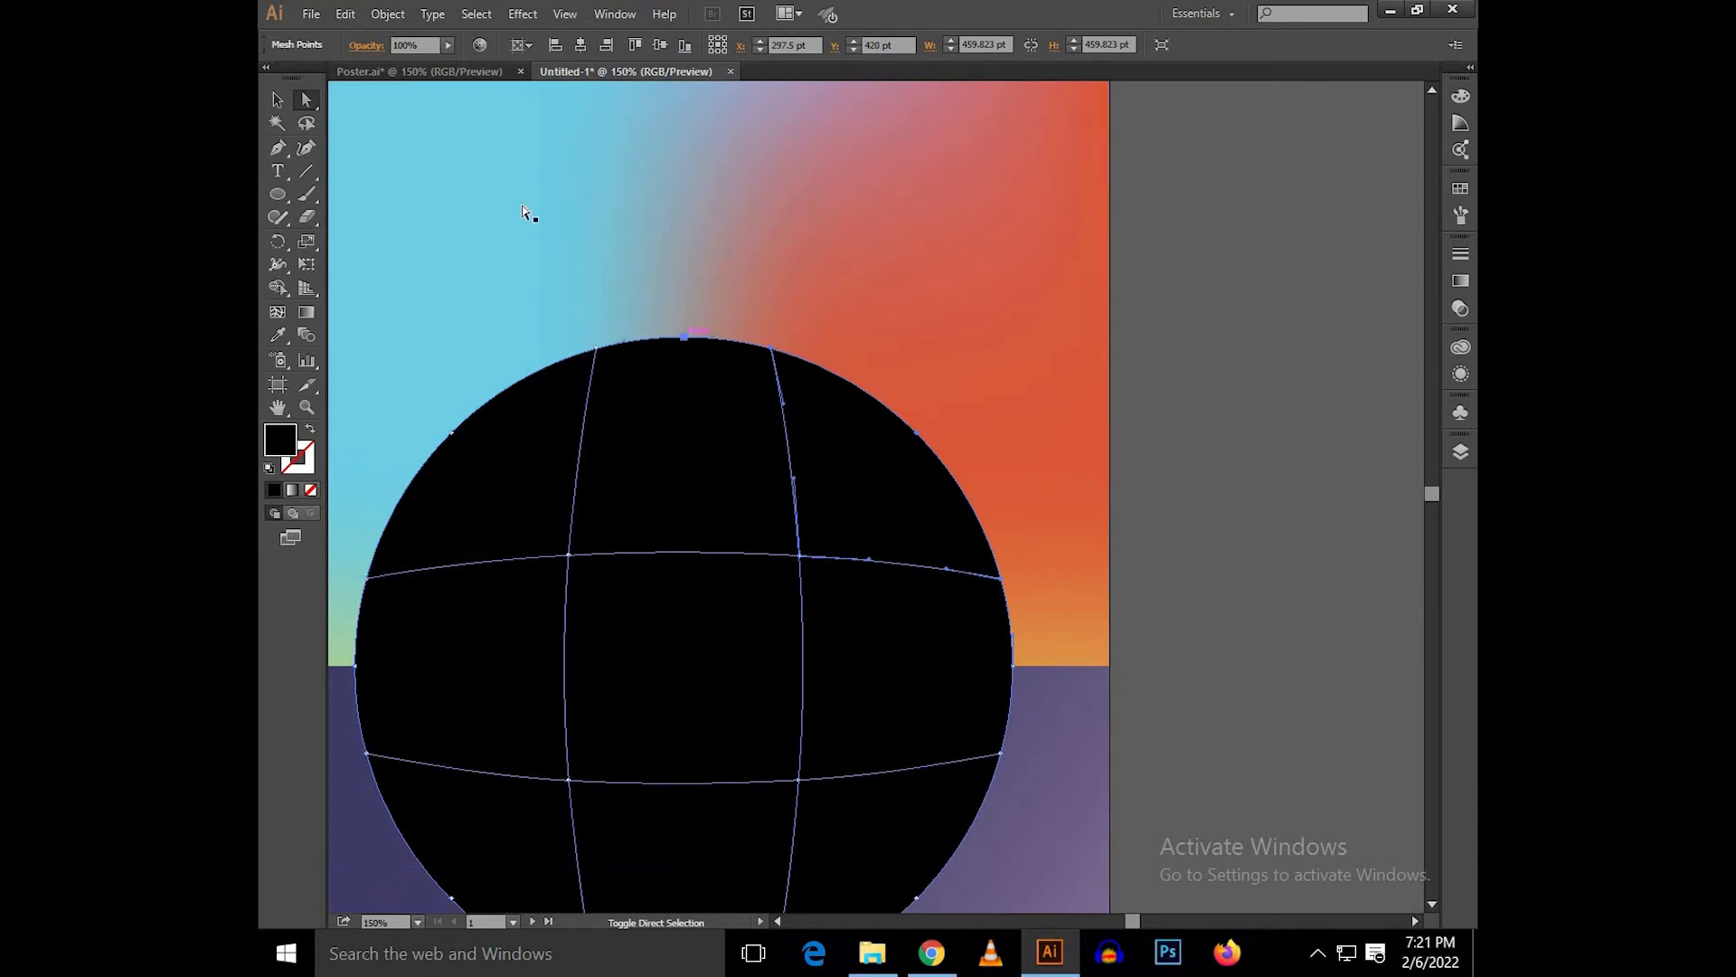
left_click(1460, 190)
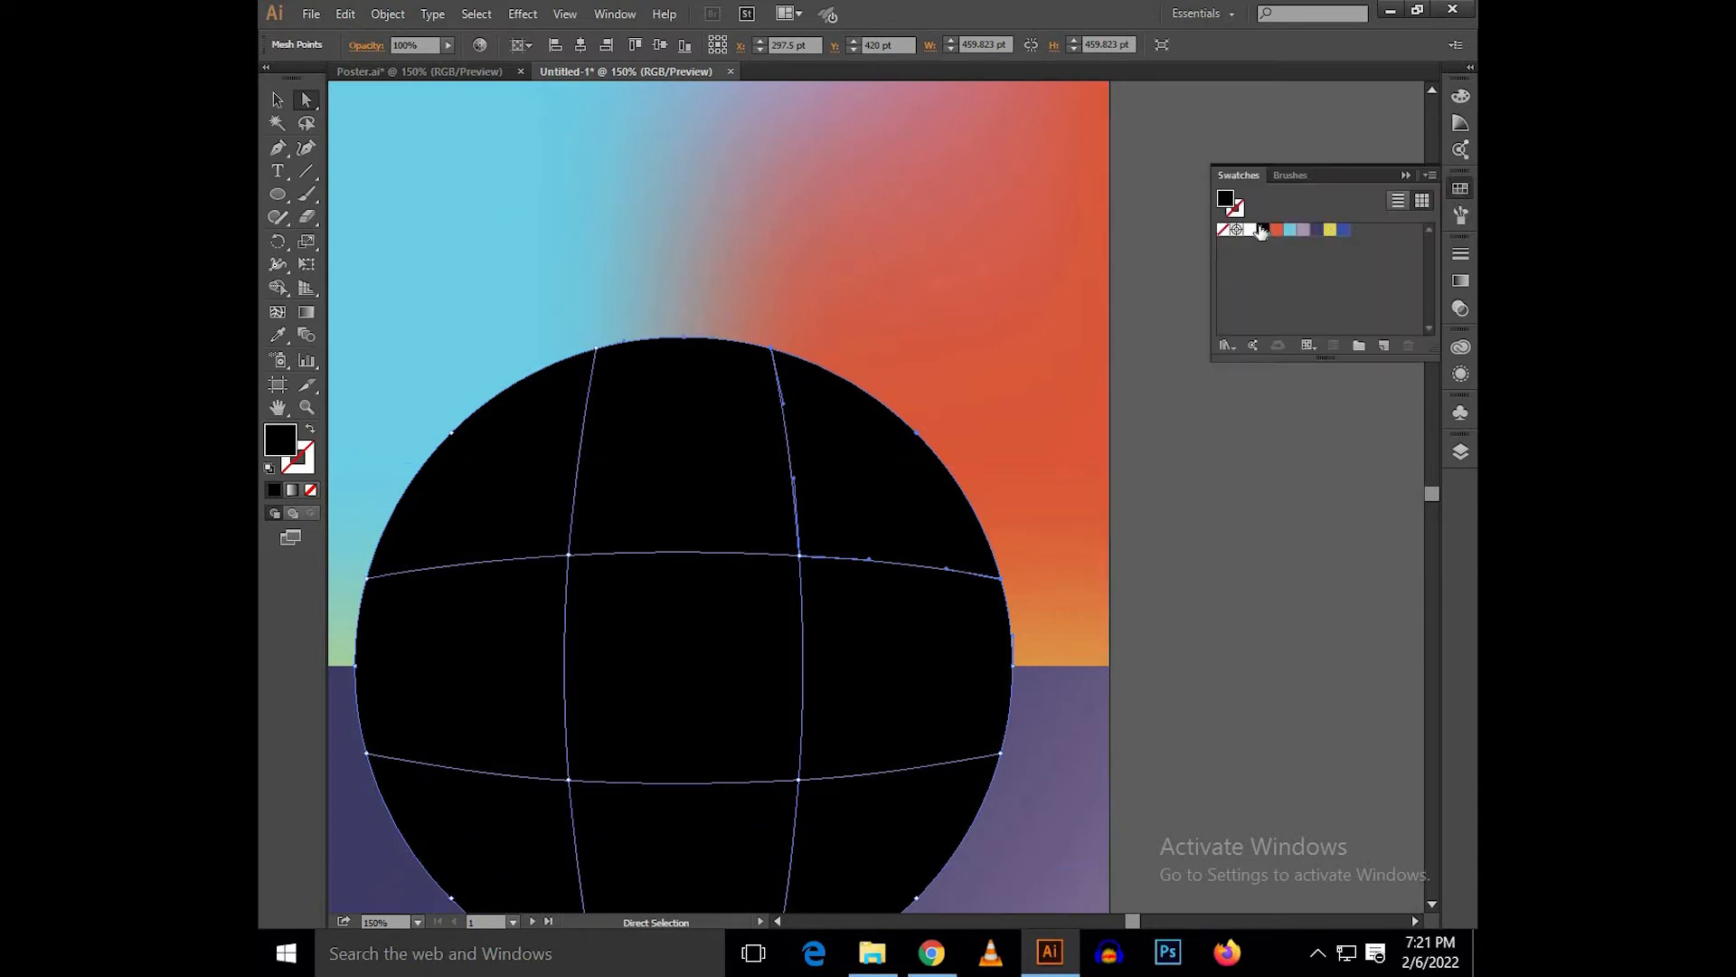
left_click(1252, 232)
left_click(1404, 175)
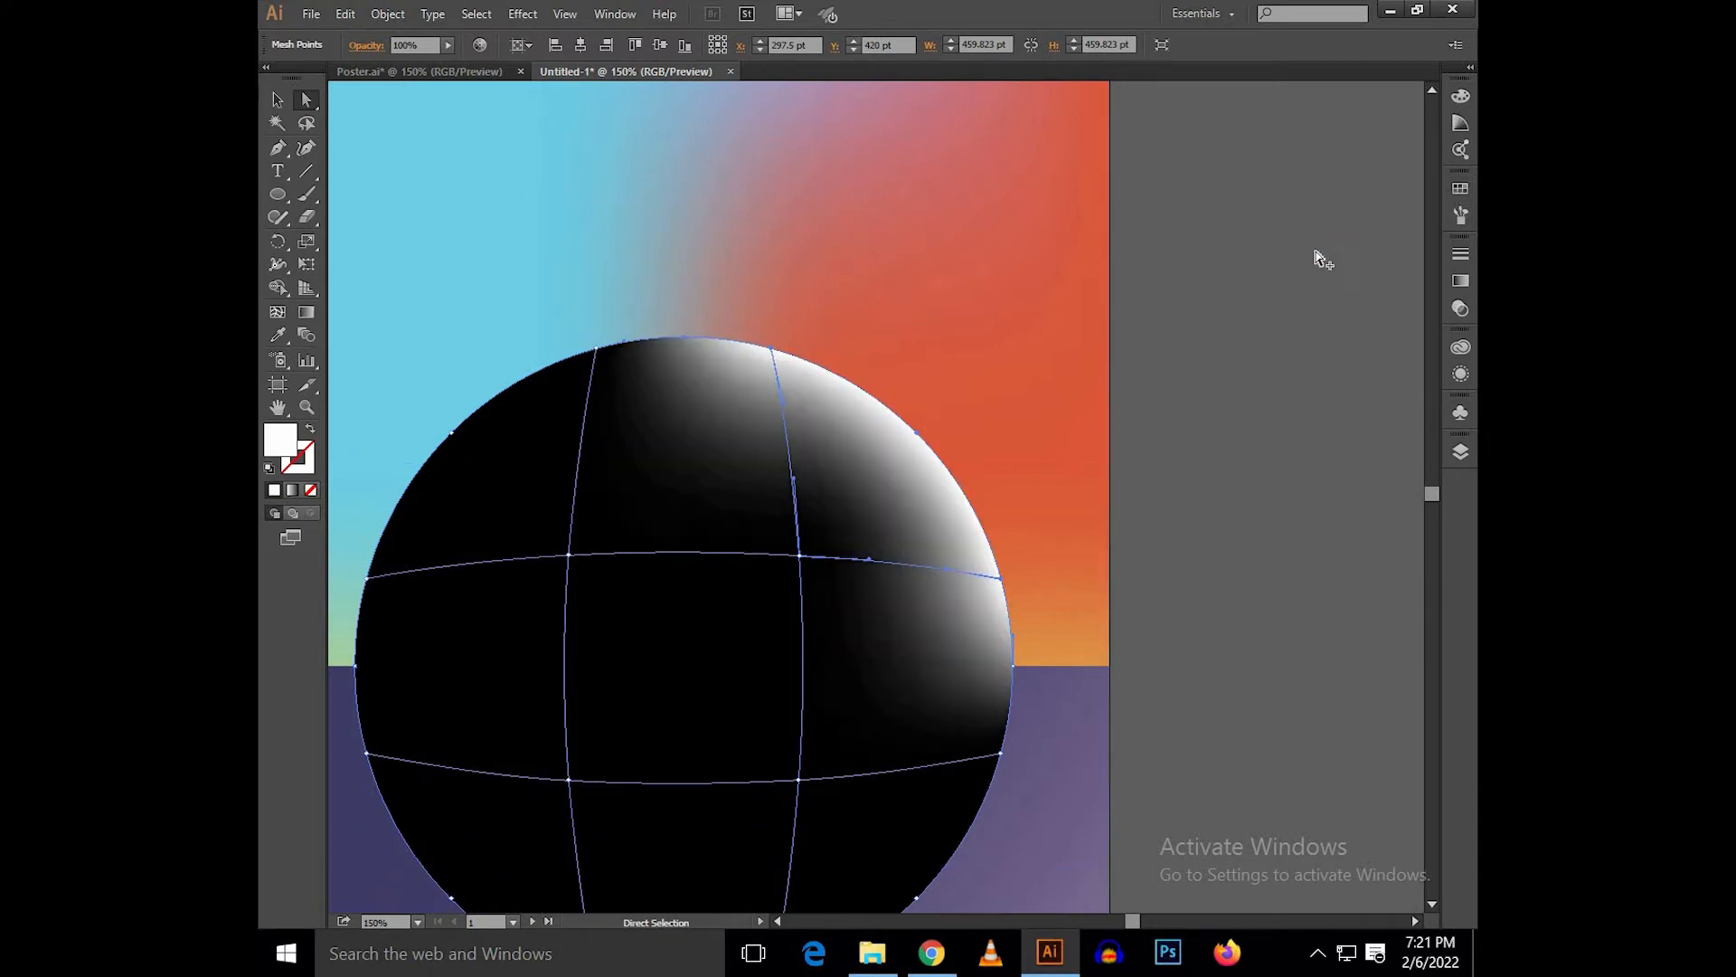
left_click(1318, 261)
key("ctrl+minus")
key("v")
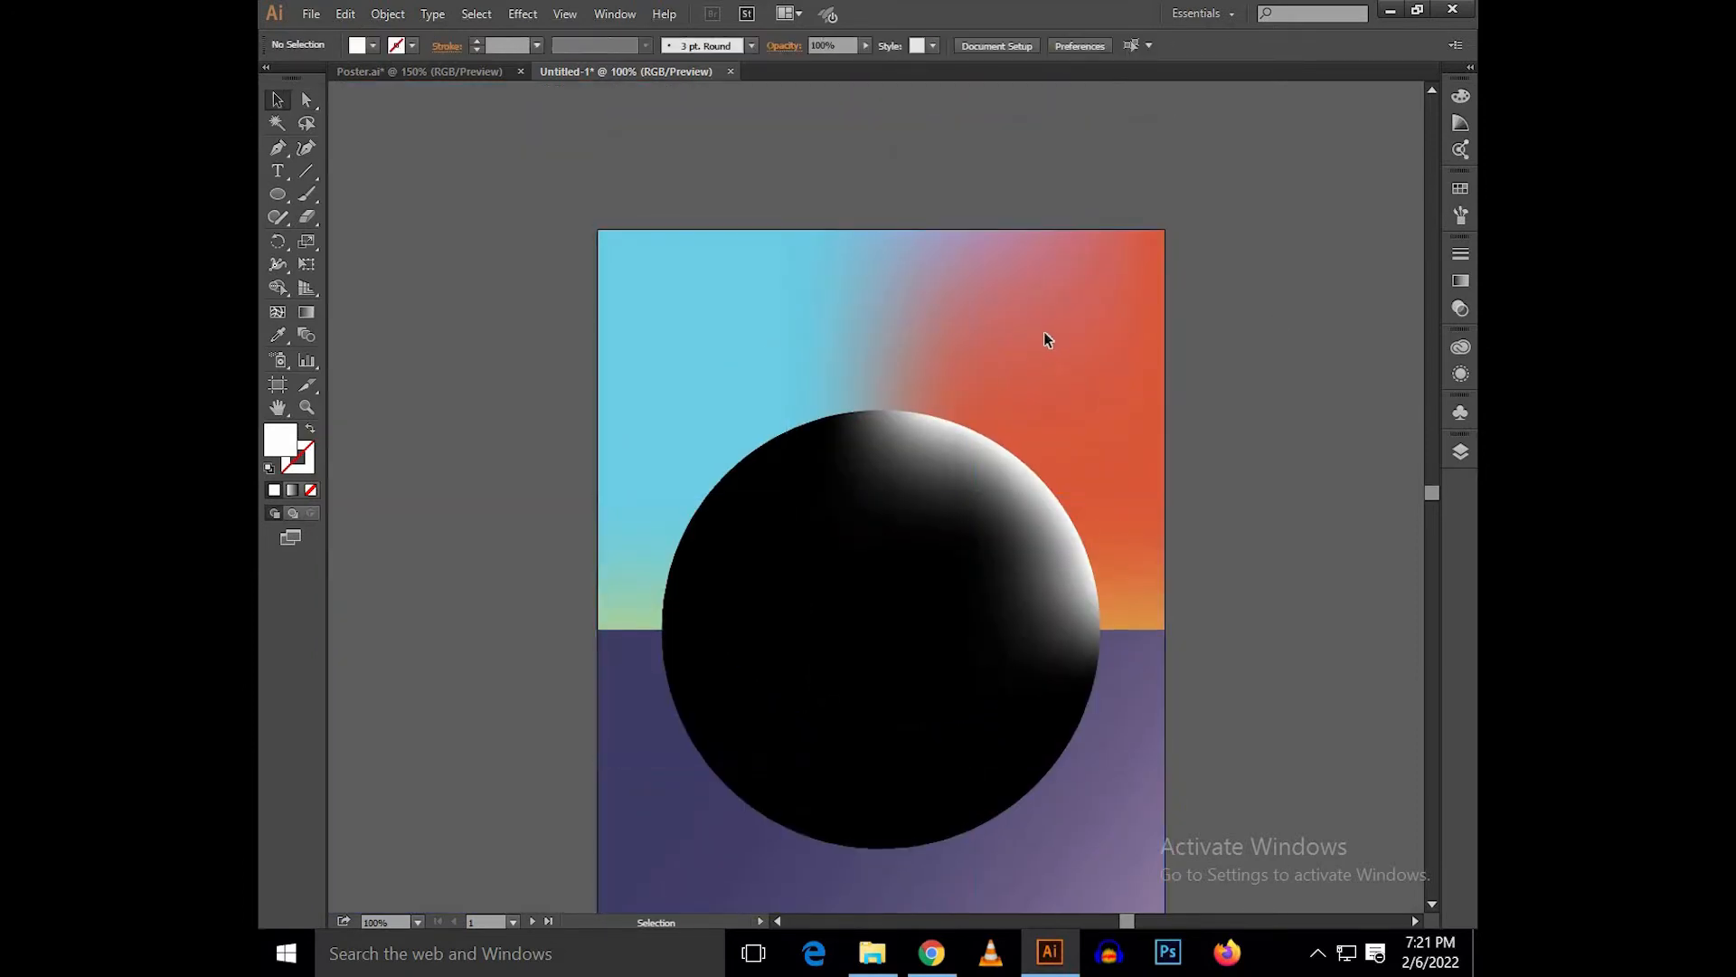
Colour the mesh points along the circle's upper-left edge light blue.
key("a")
left_click(822, 420)
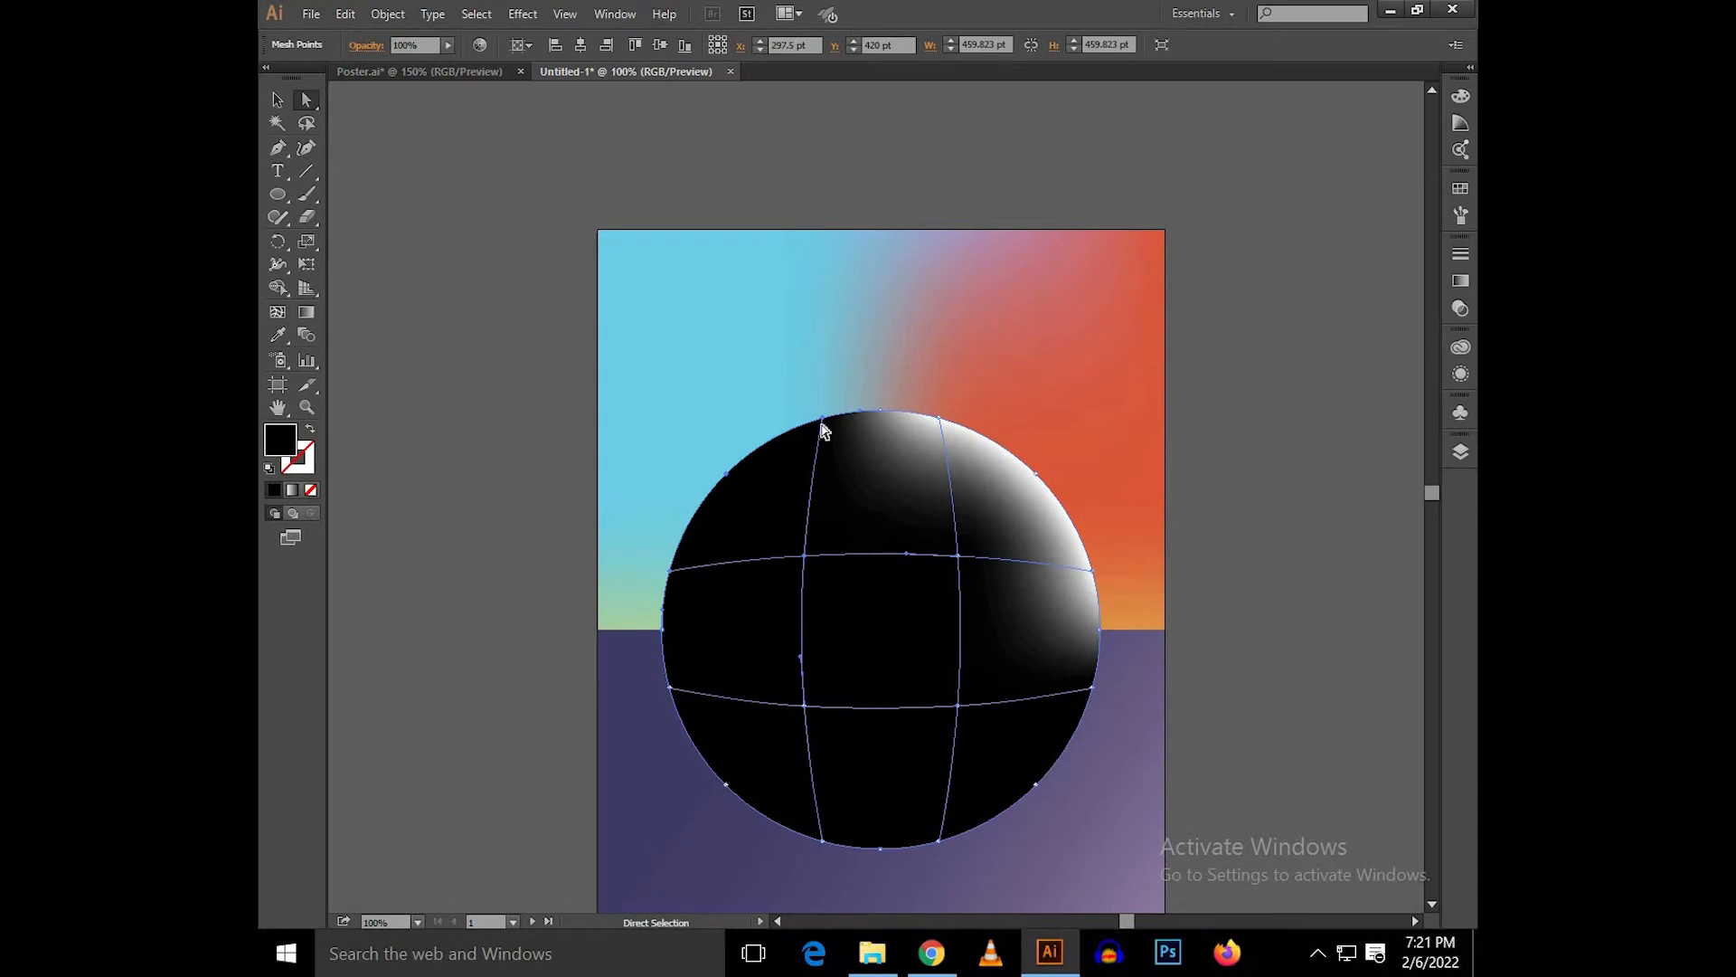
left_click(822, 419)
left_click(729, 474)
left_click(1461, 188)
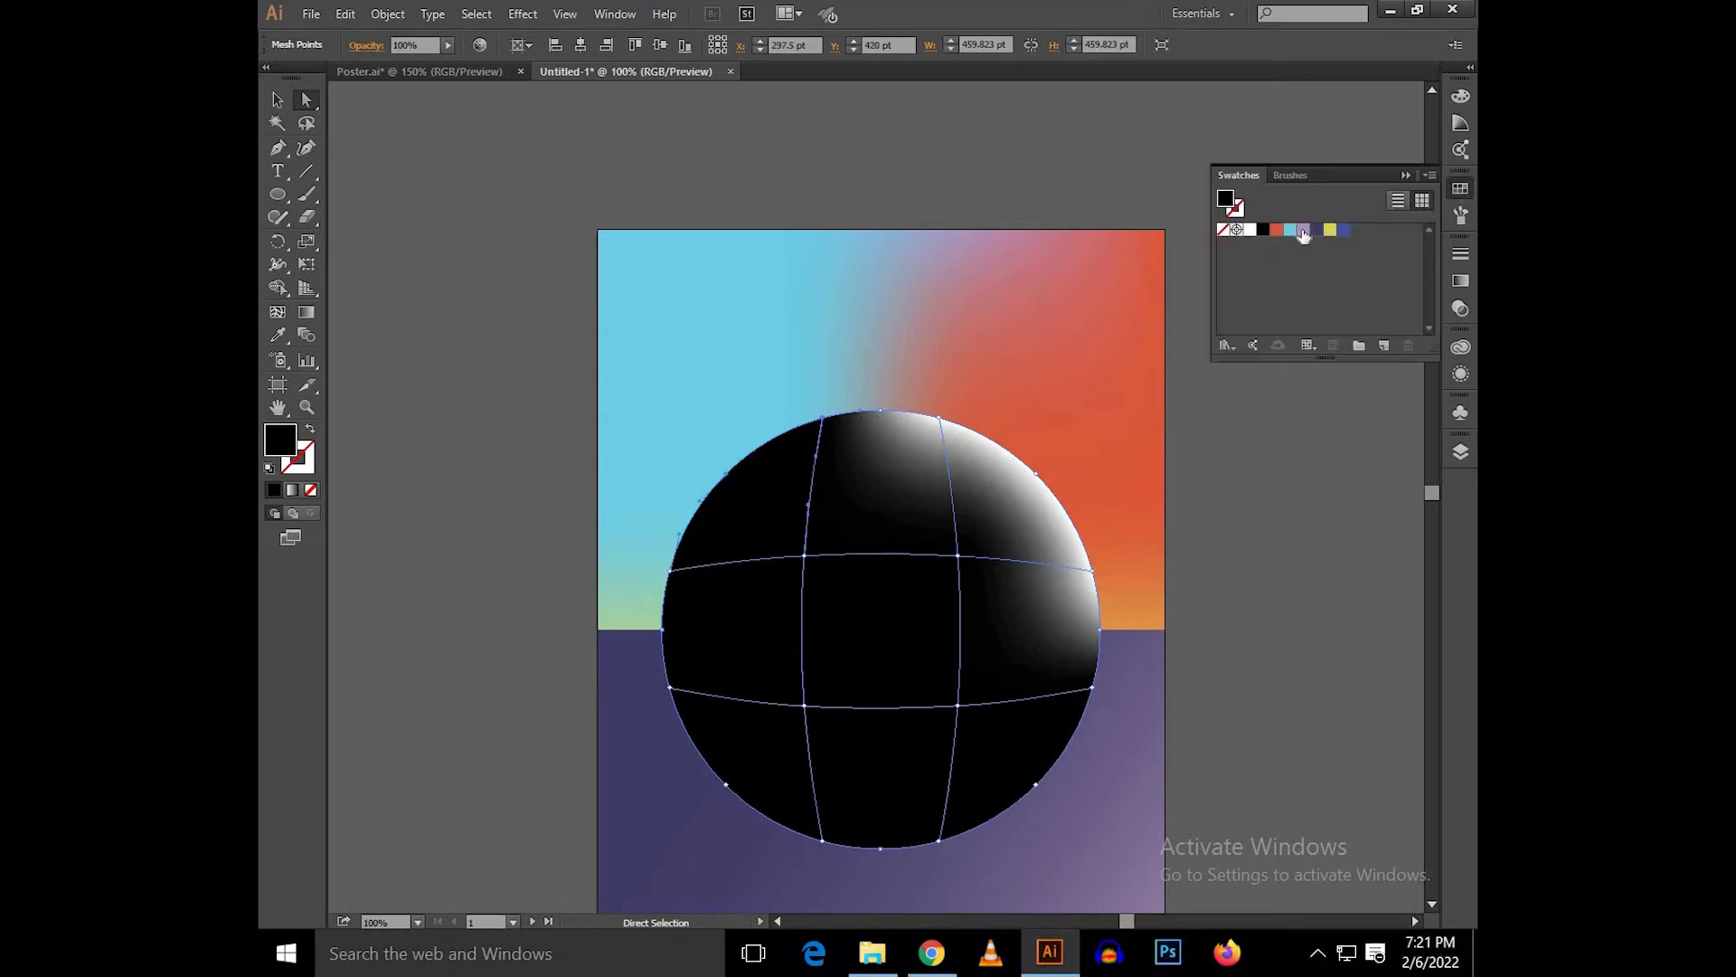
left_click(1290, 232)
scroll(656, 547, "down", 1)
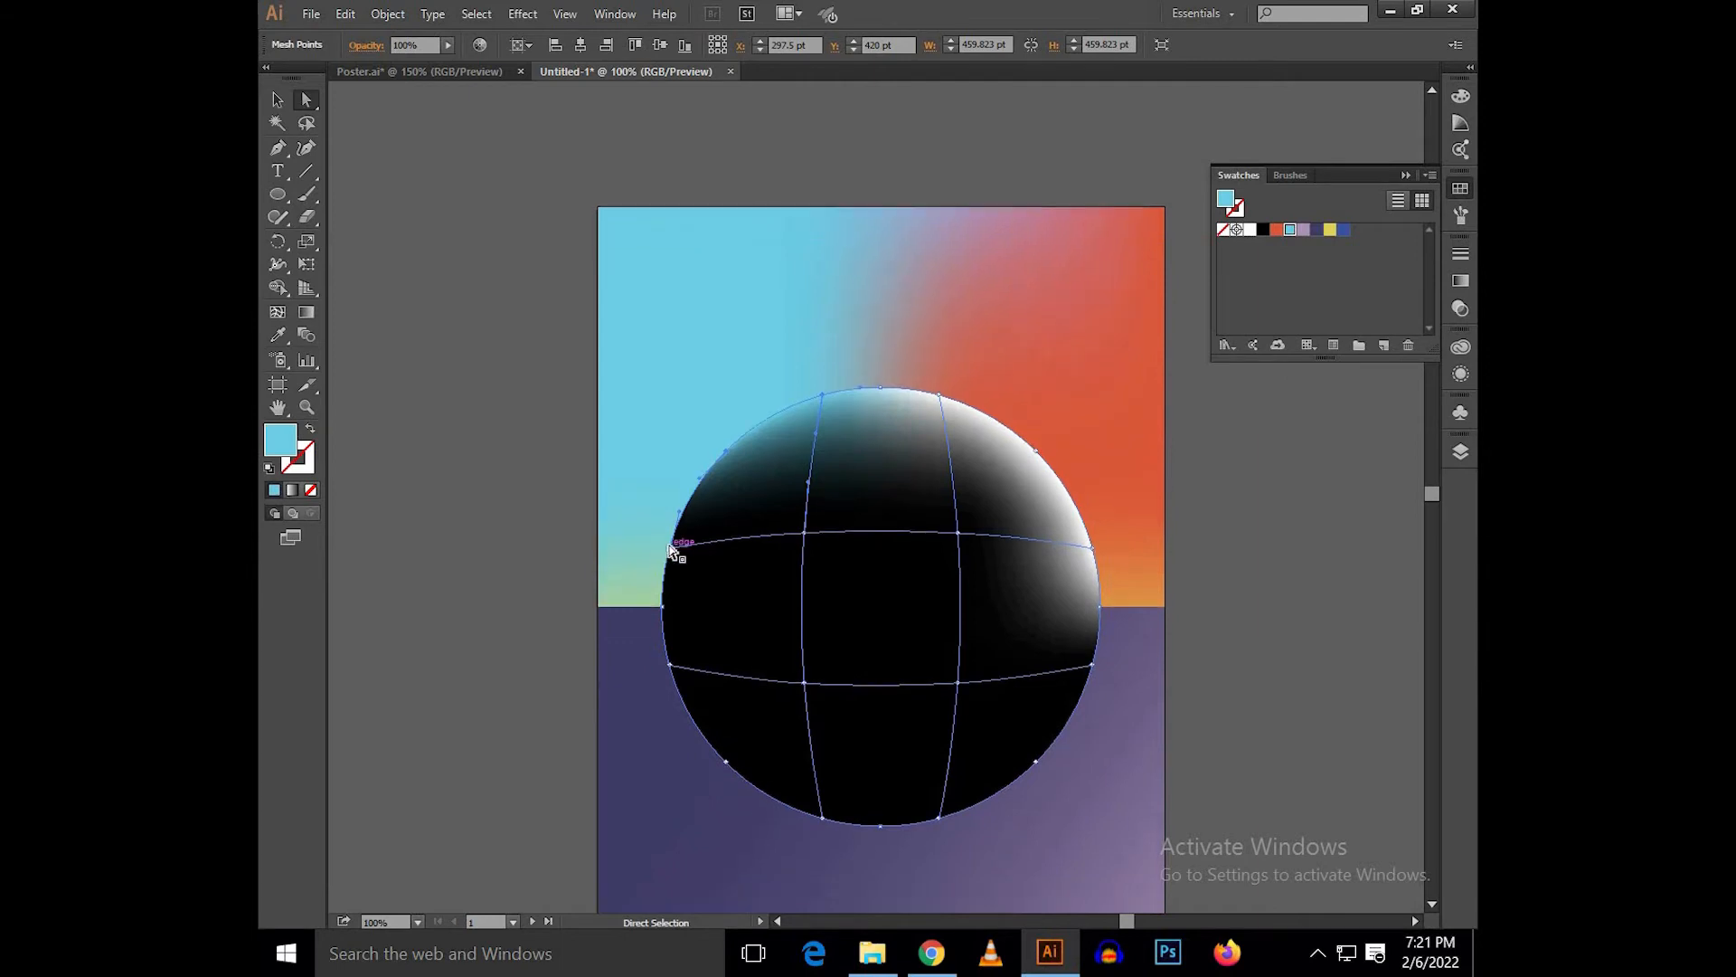
Colour the circle's left-edge mesh point white and reapply light blue to the upper-left edge point.
left_click(671, 549)
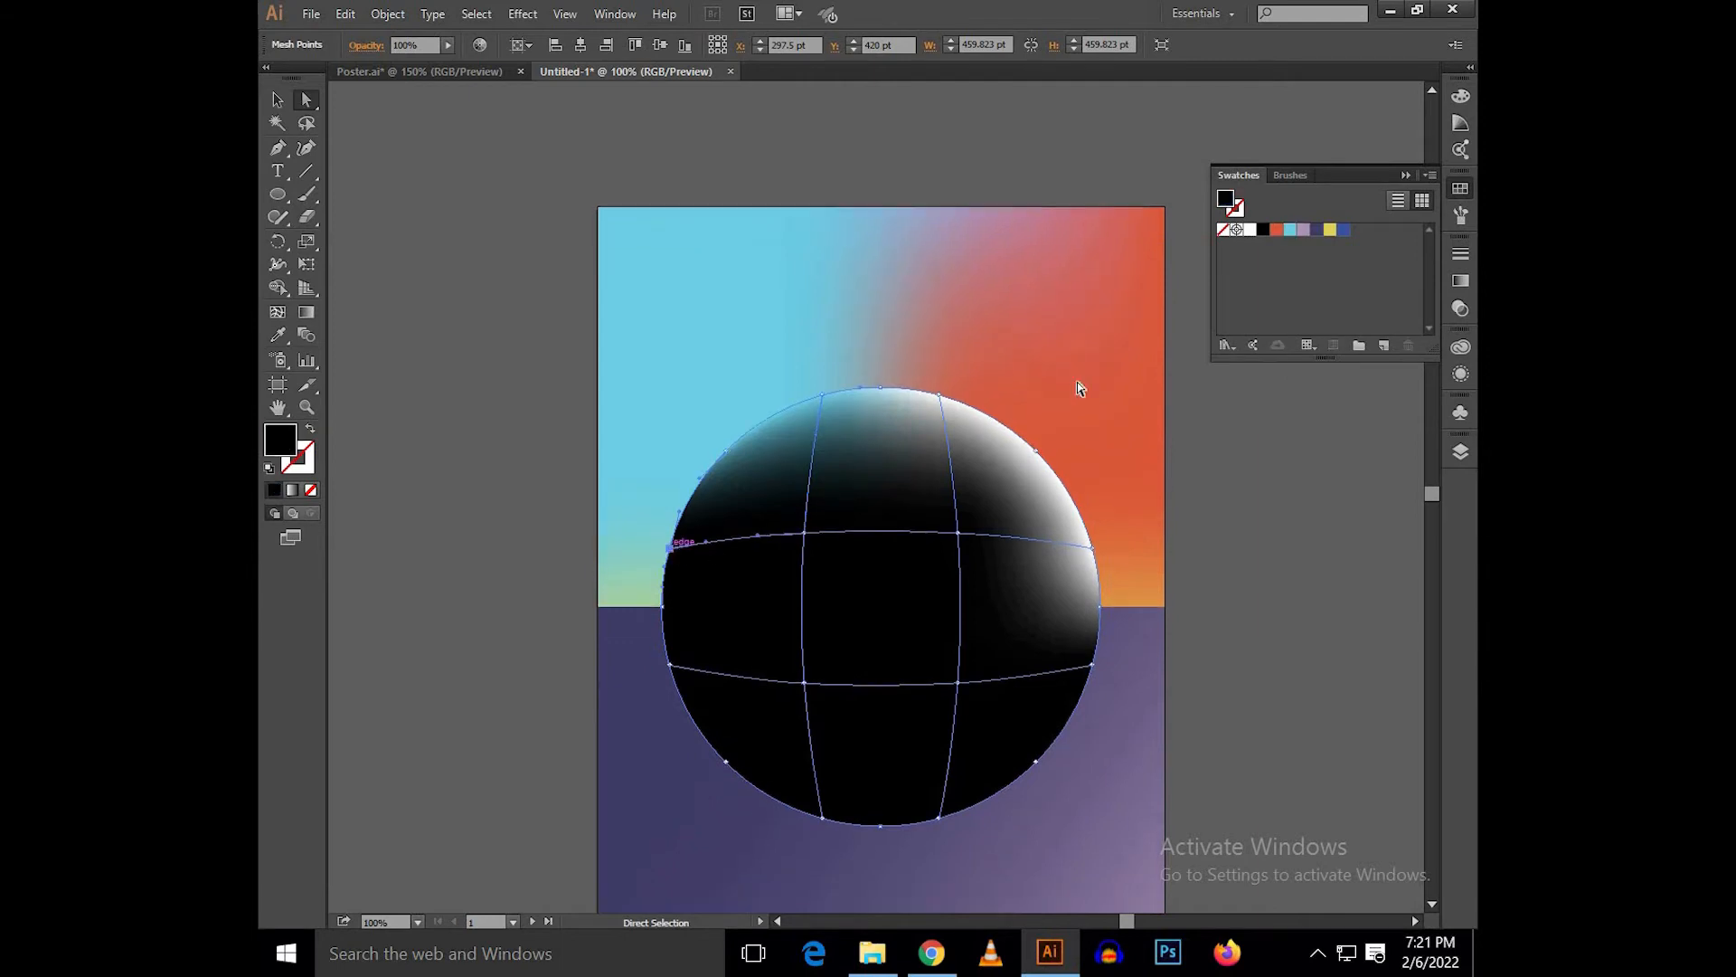
left_click(1251, 230)
left_click(908, 533)
left_click(729, 453)
left_click(1291, 231)
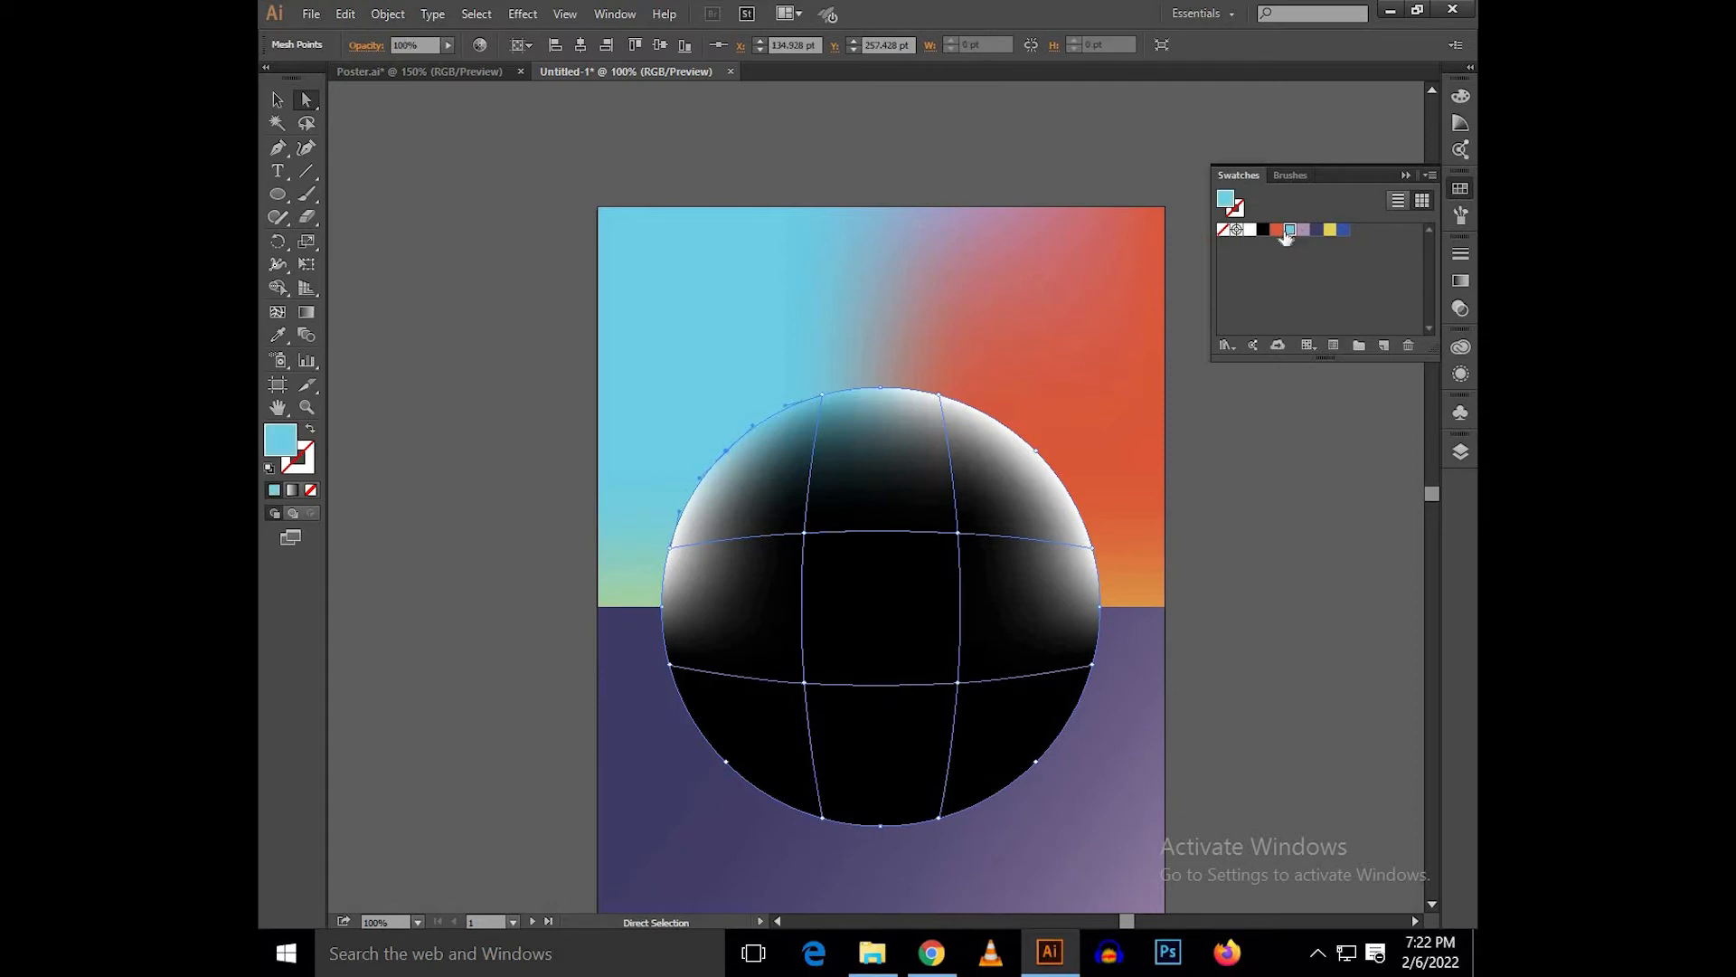
left_click(781, 514)
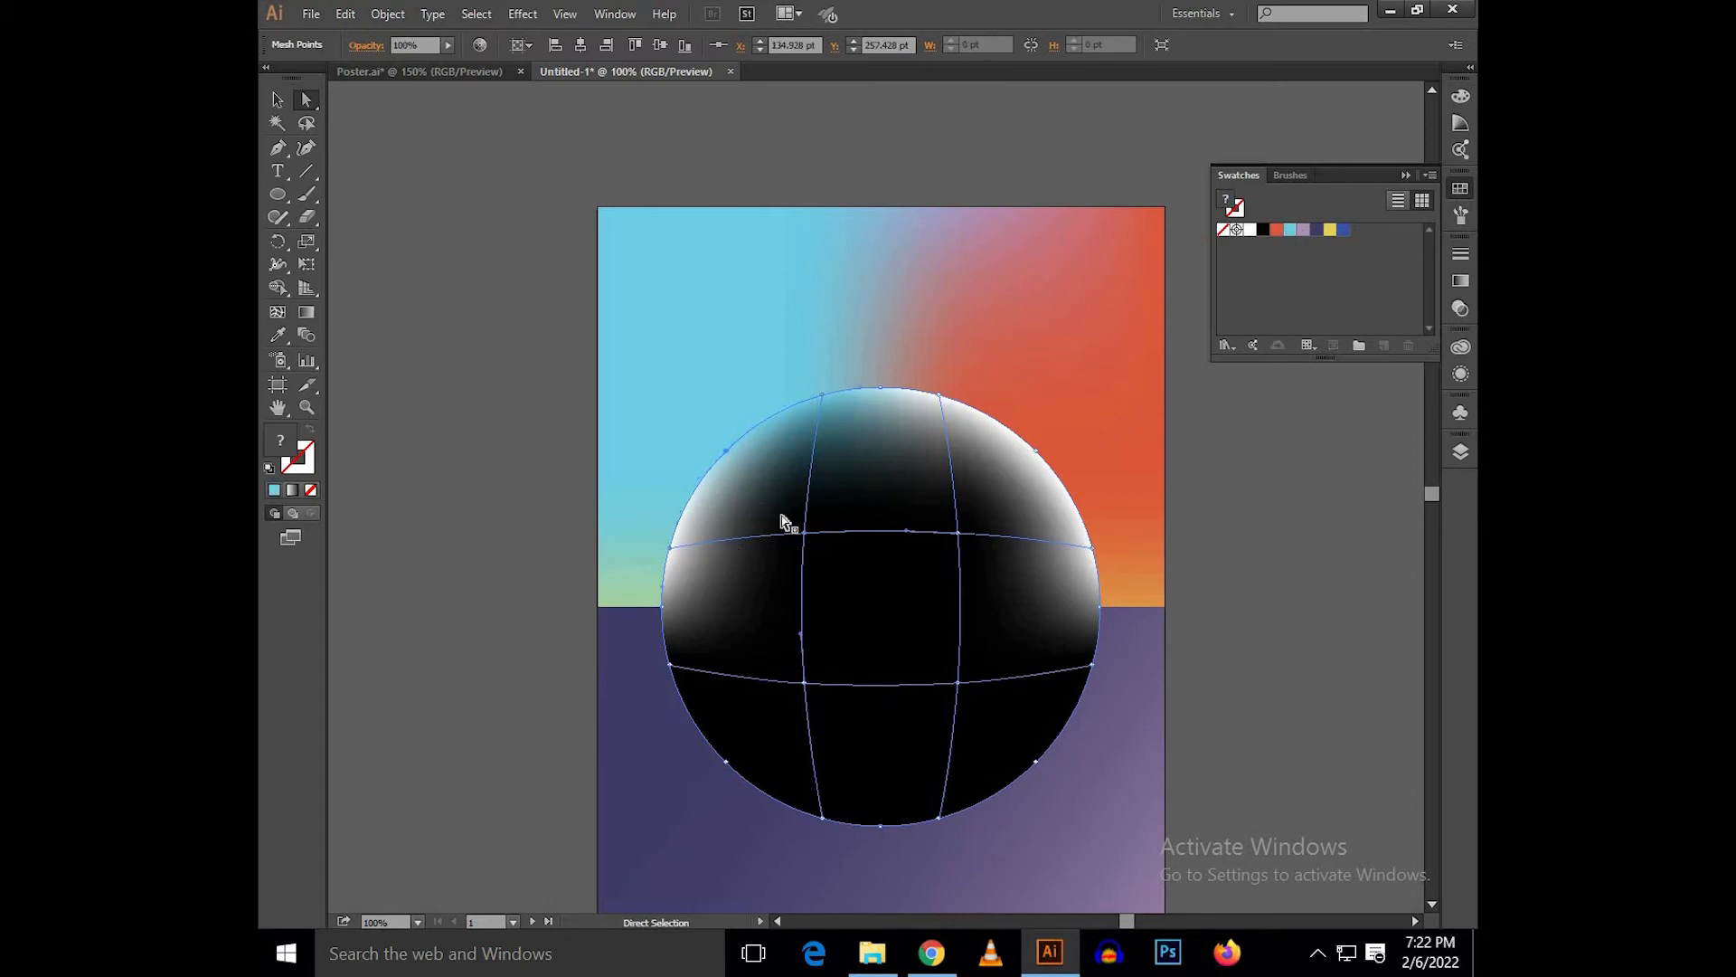
left_click(671, 667)
left_click(729, 764)
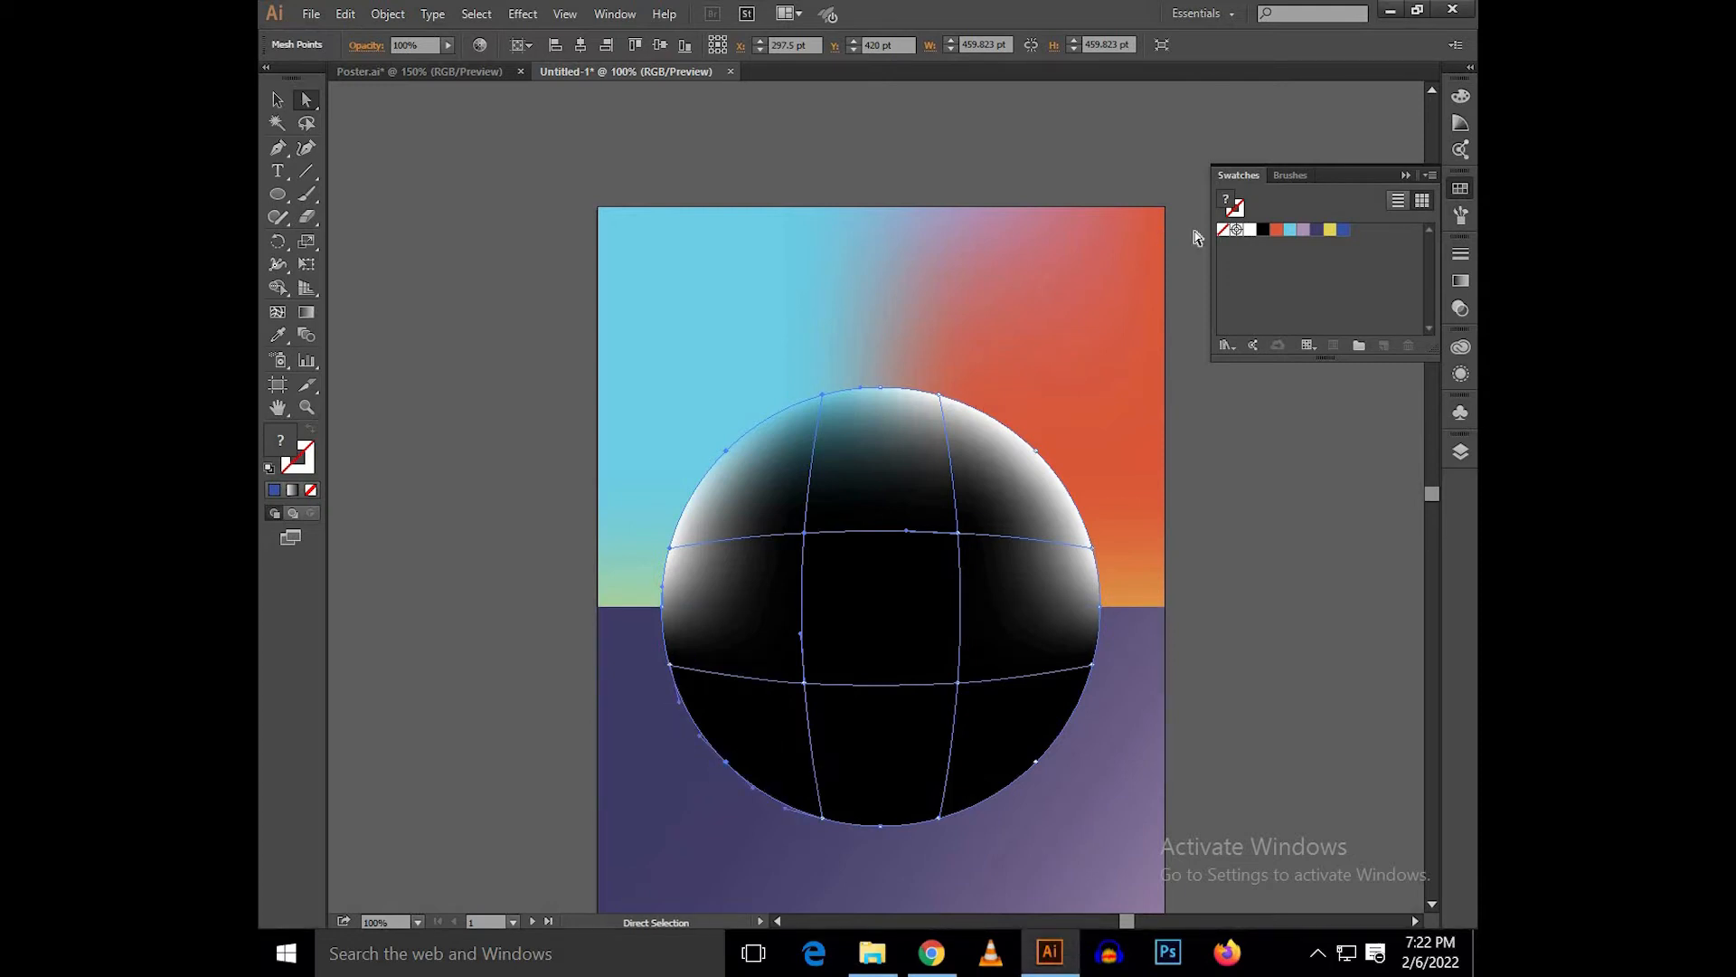
left_click(1344, 231)
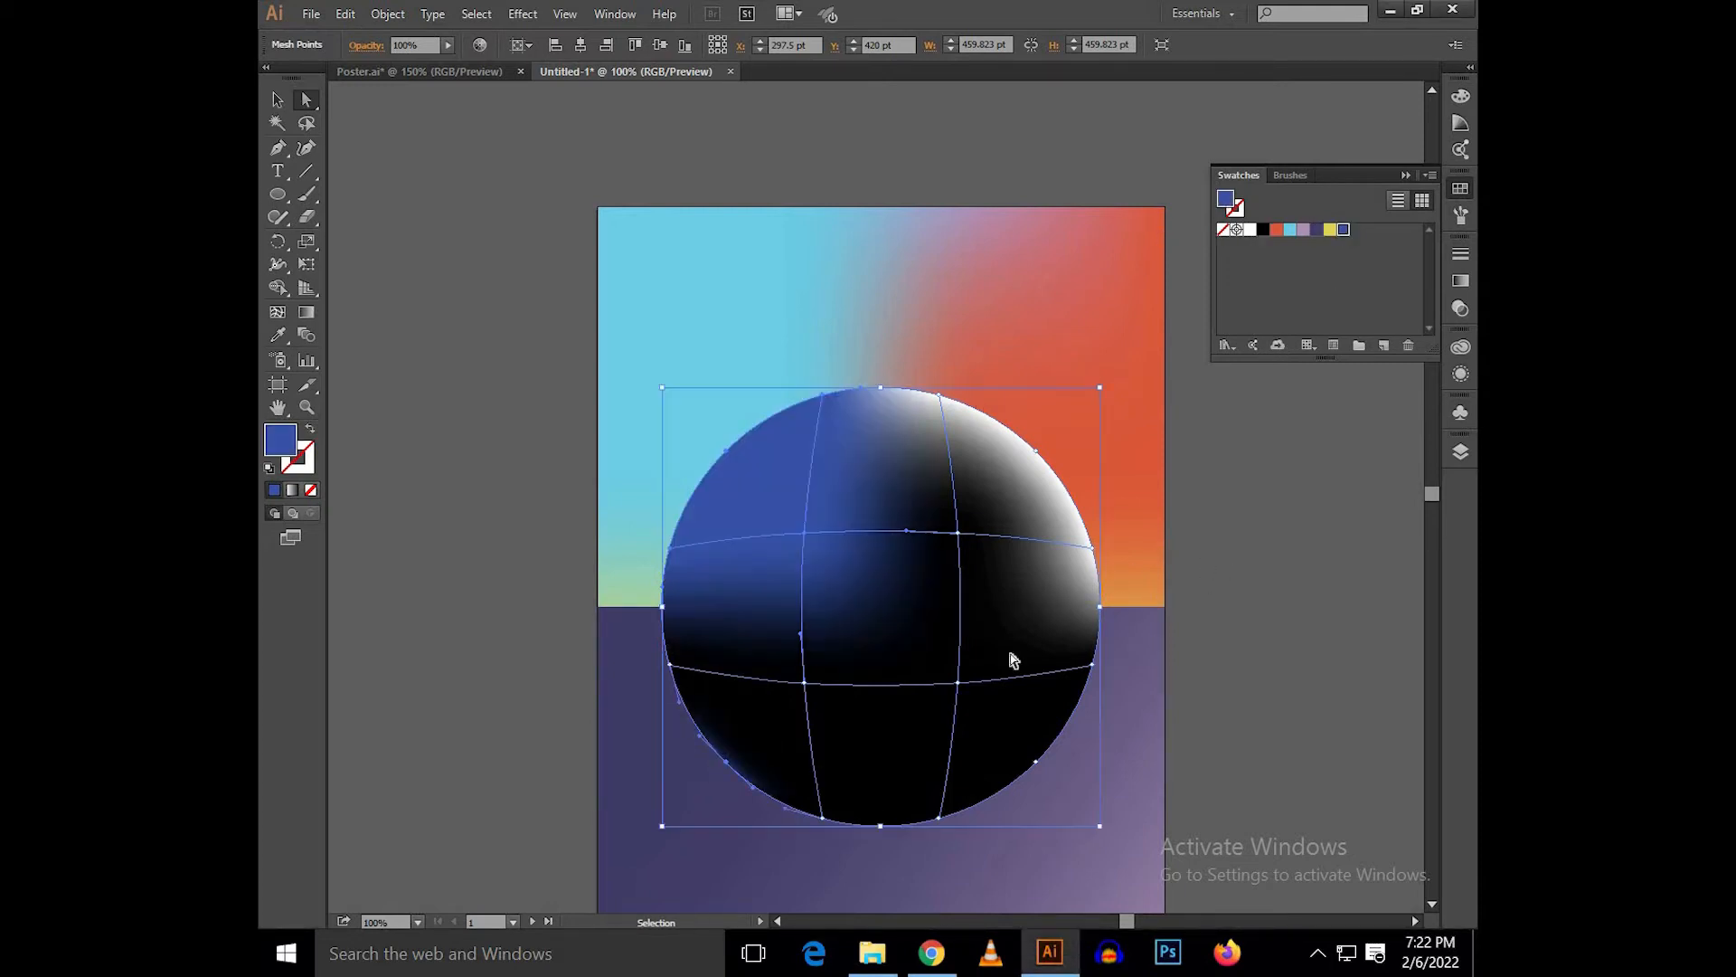
key("ctrl+z")
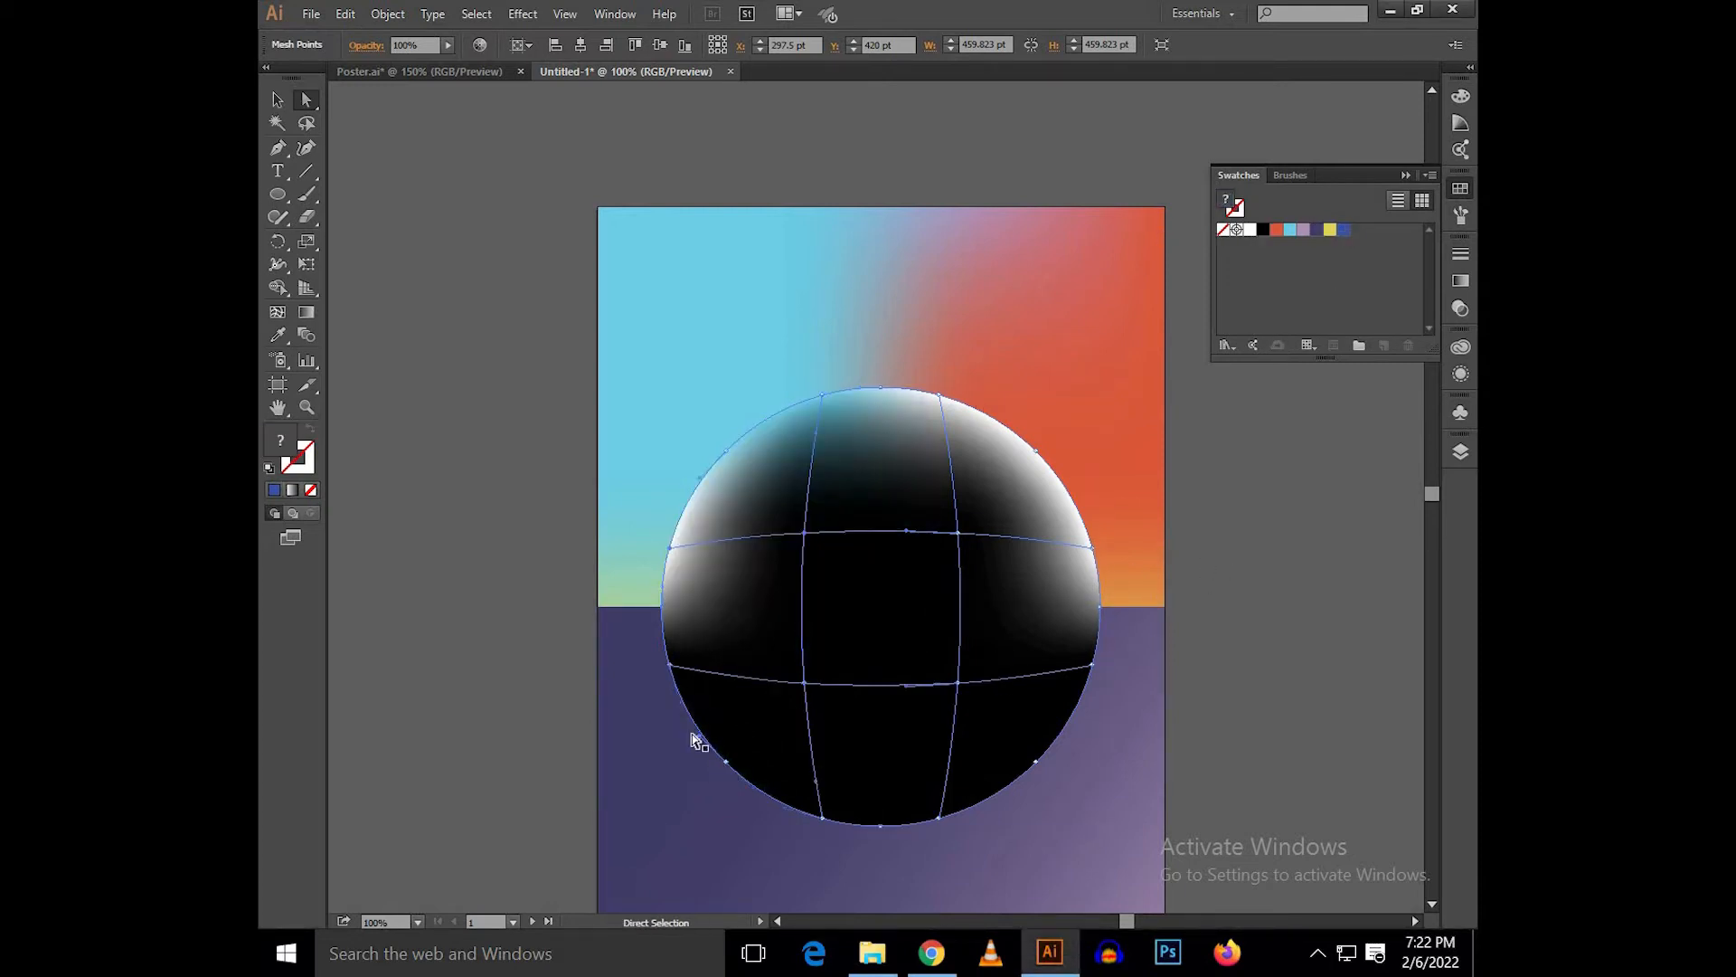
Colour the two mesh points on the circle's lower-left edge dark blue, using the last blue swatch.
left_click(670, 666)
left_click(729, 767)
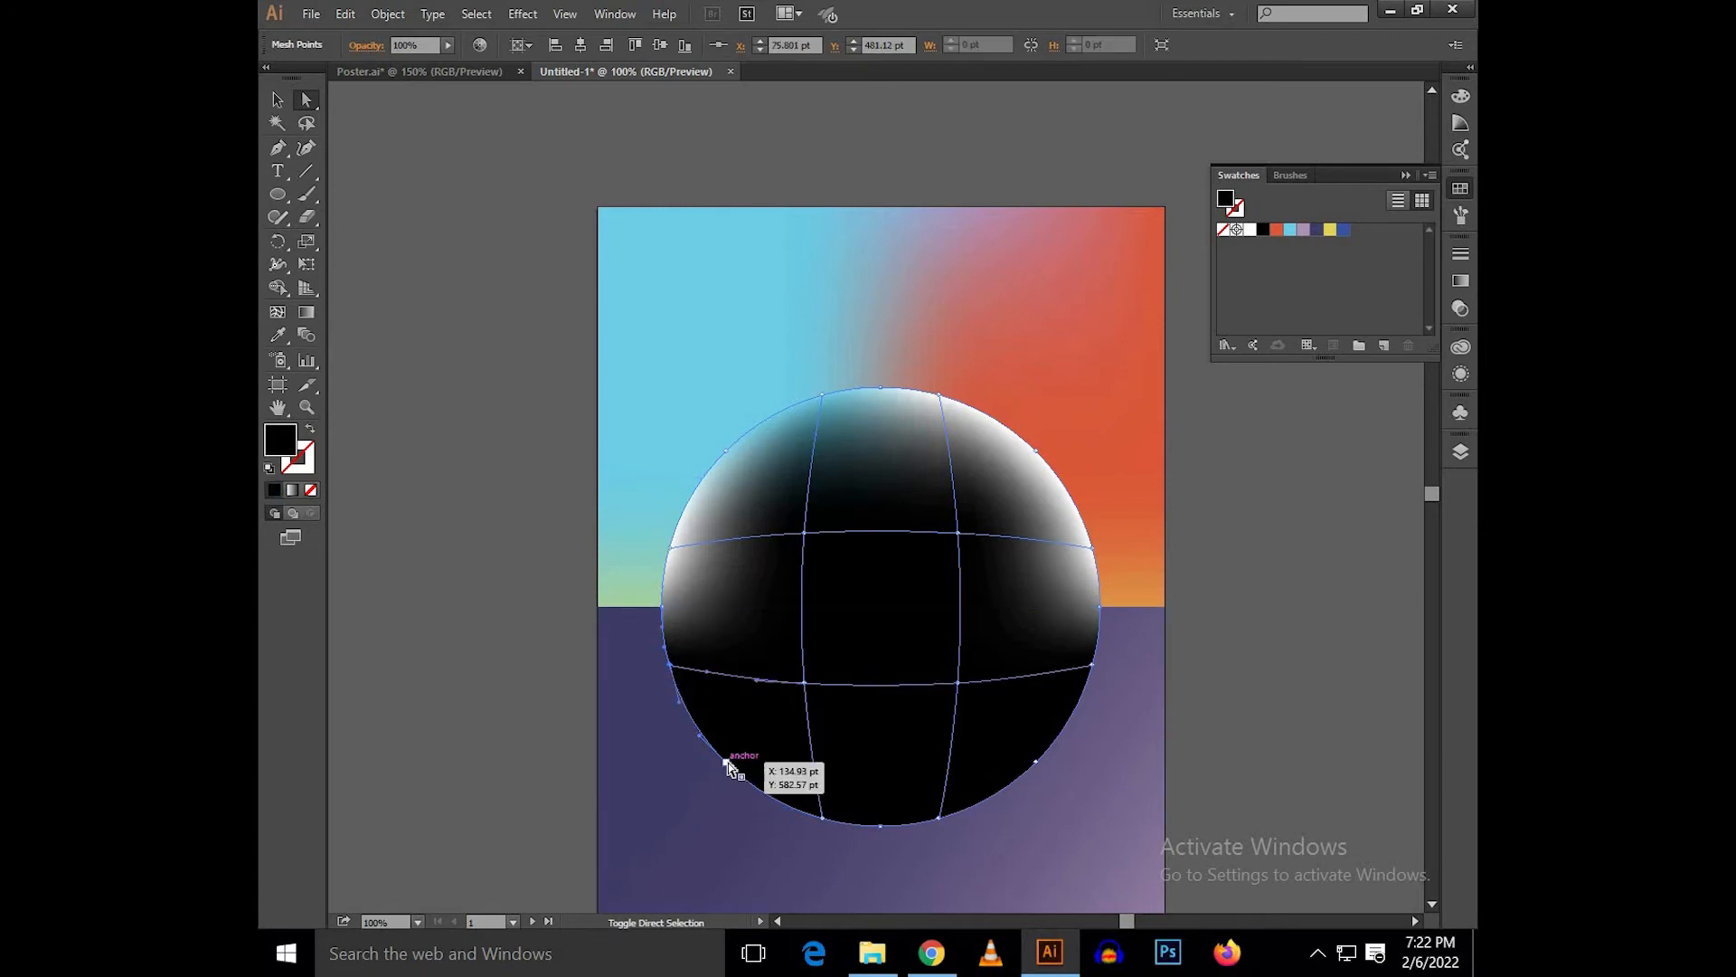
left_click(1344, 230)
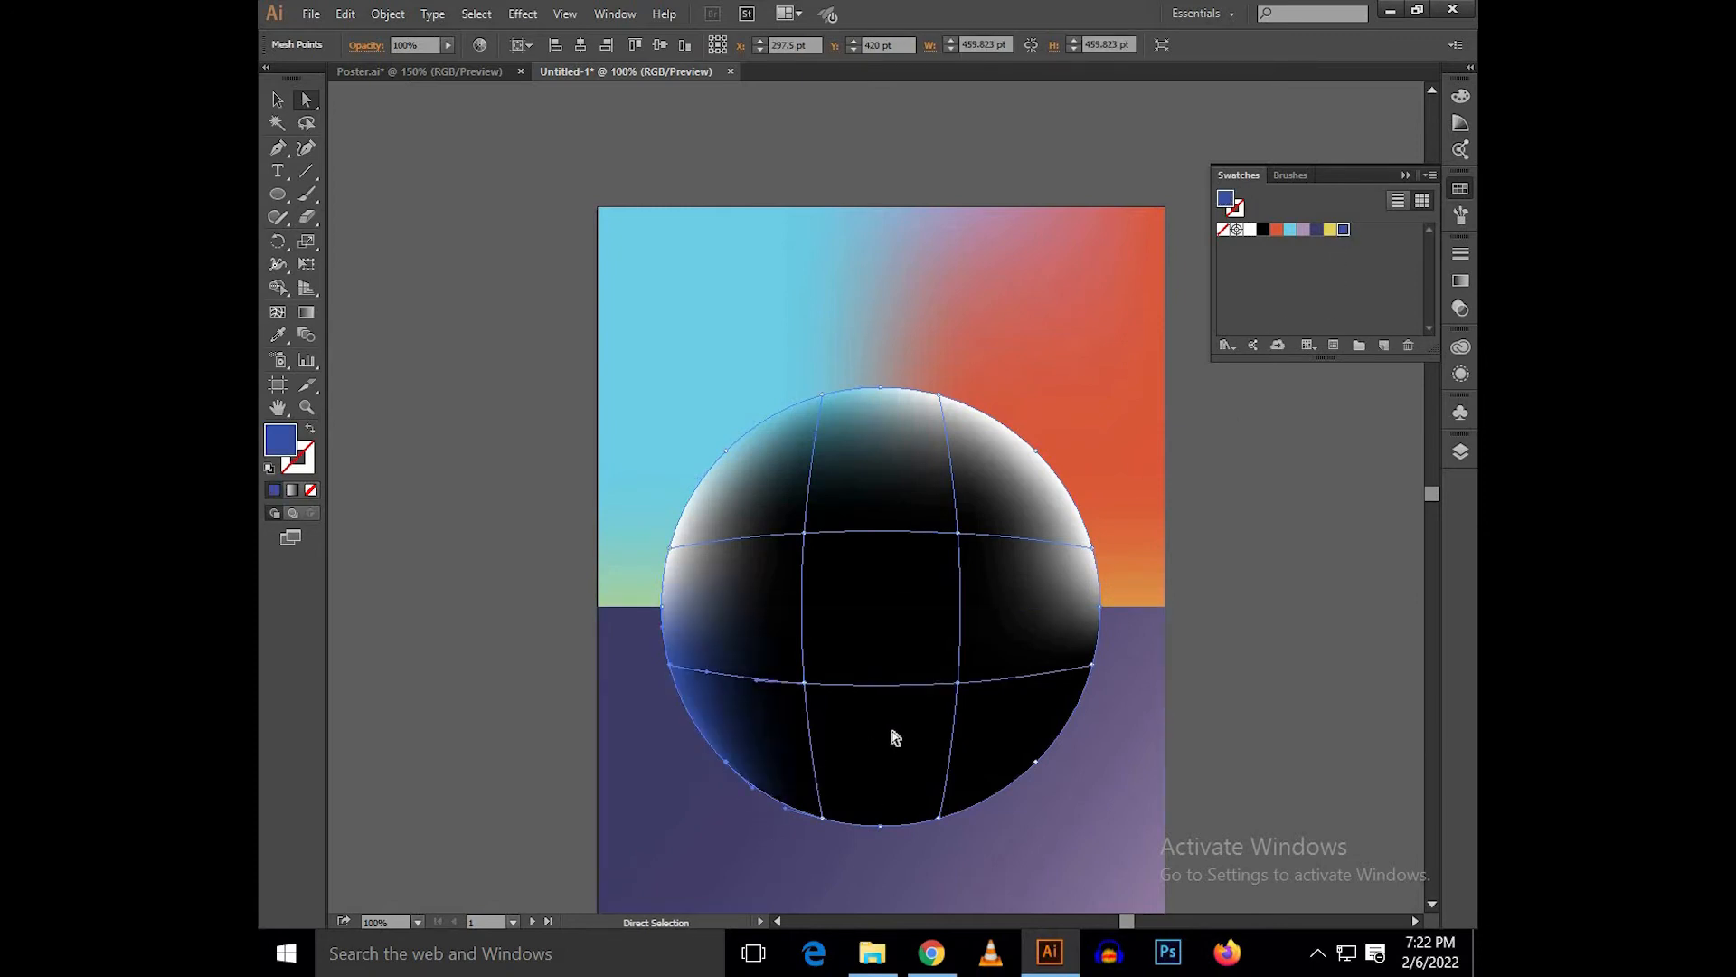
Colour the two mesh points at the bottom of the circle light purple.
left_click(823, 819)
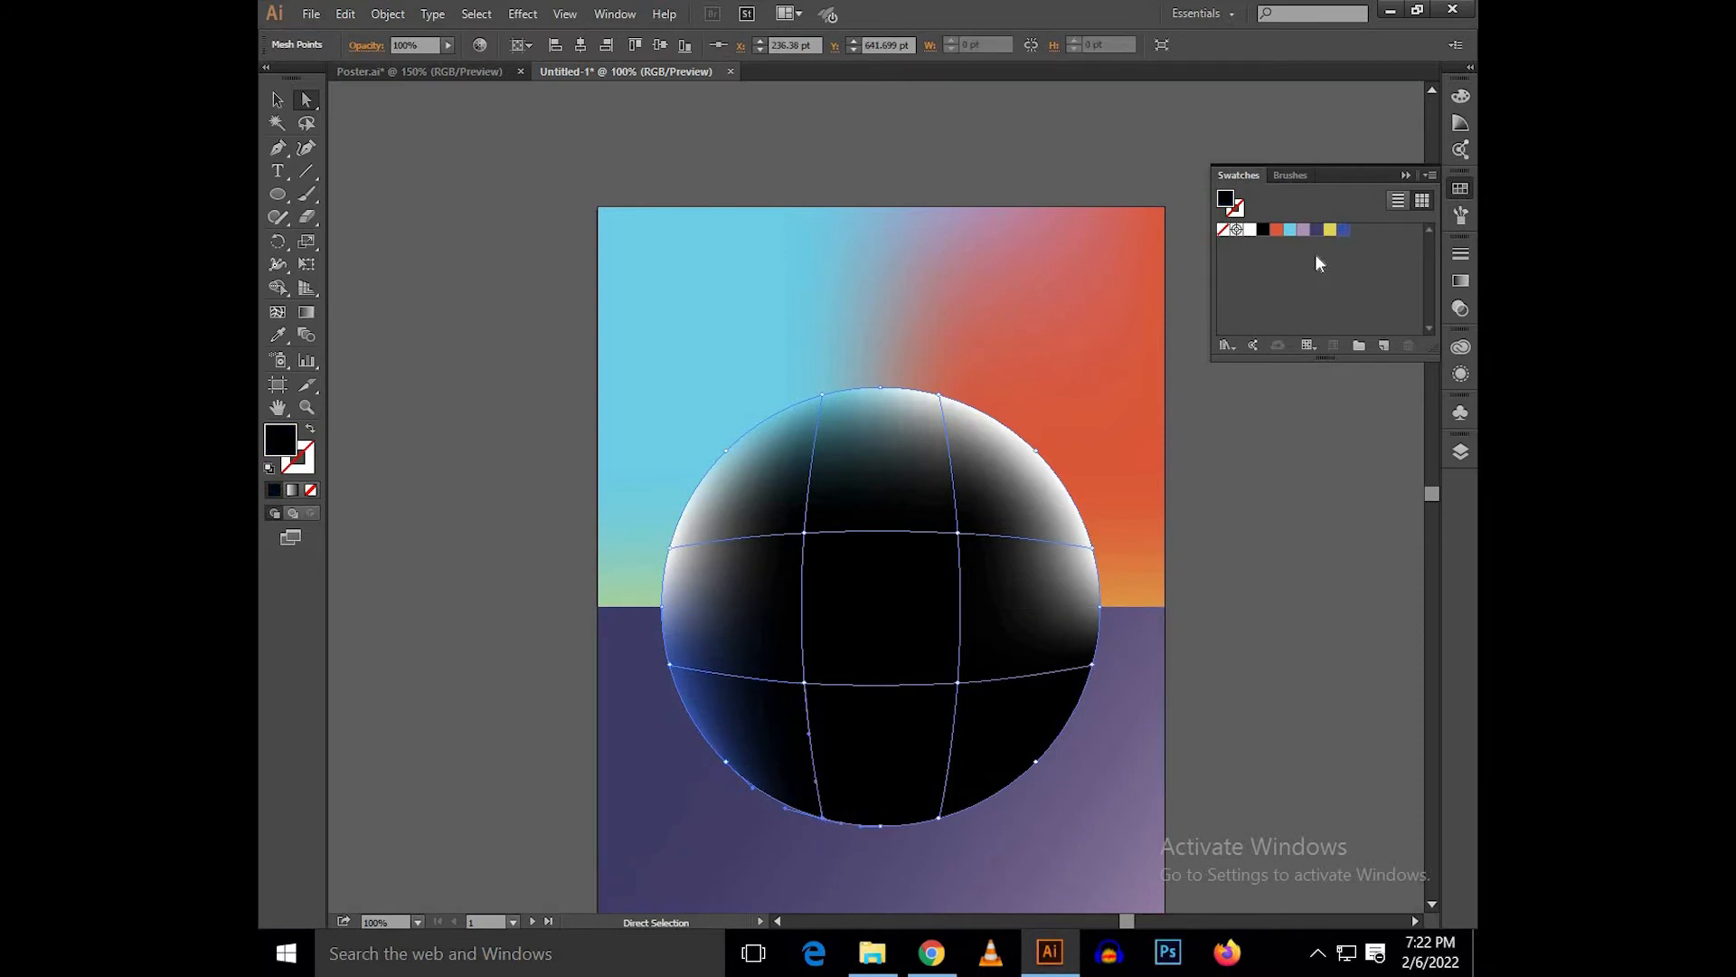
left_click(1304, 230)
scroll(959, 723, "down", 2)
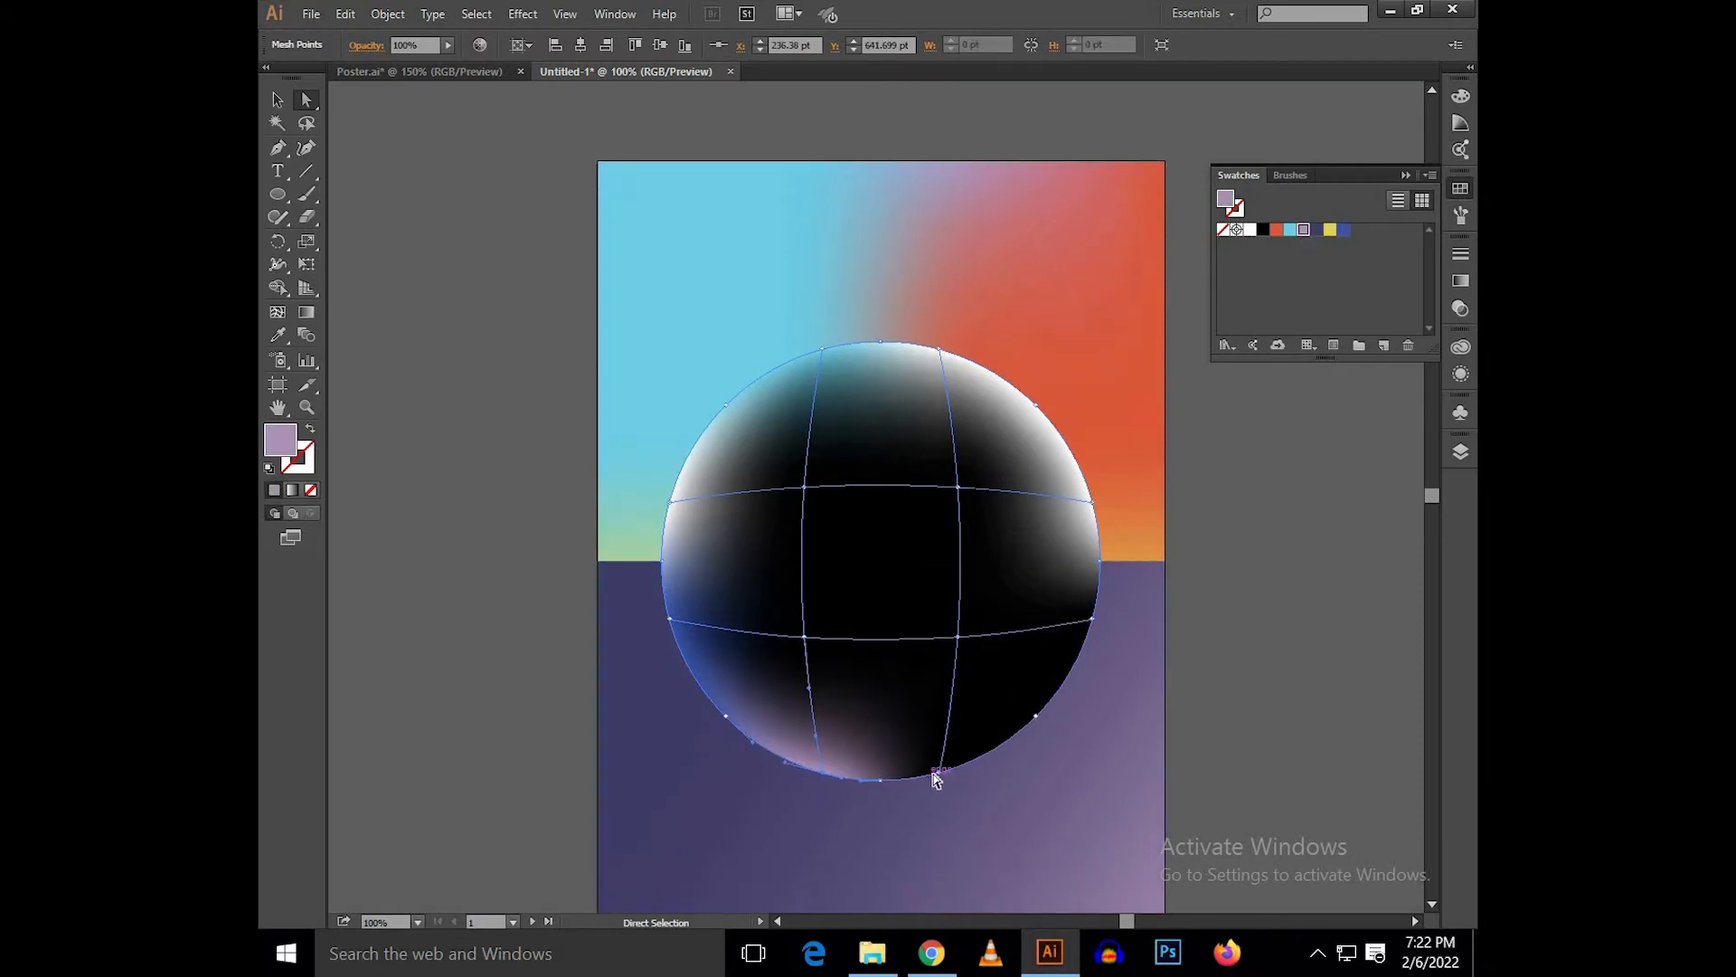
left_click(941, 776)
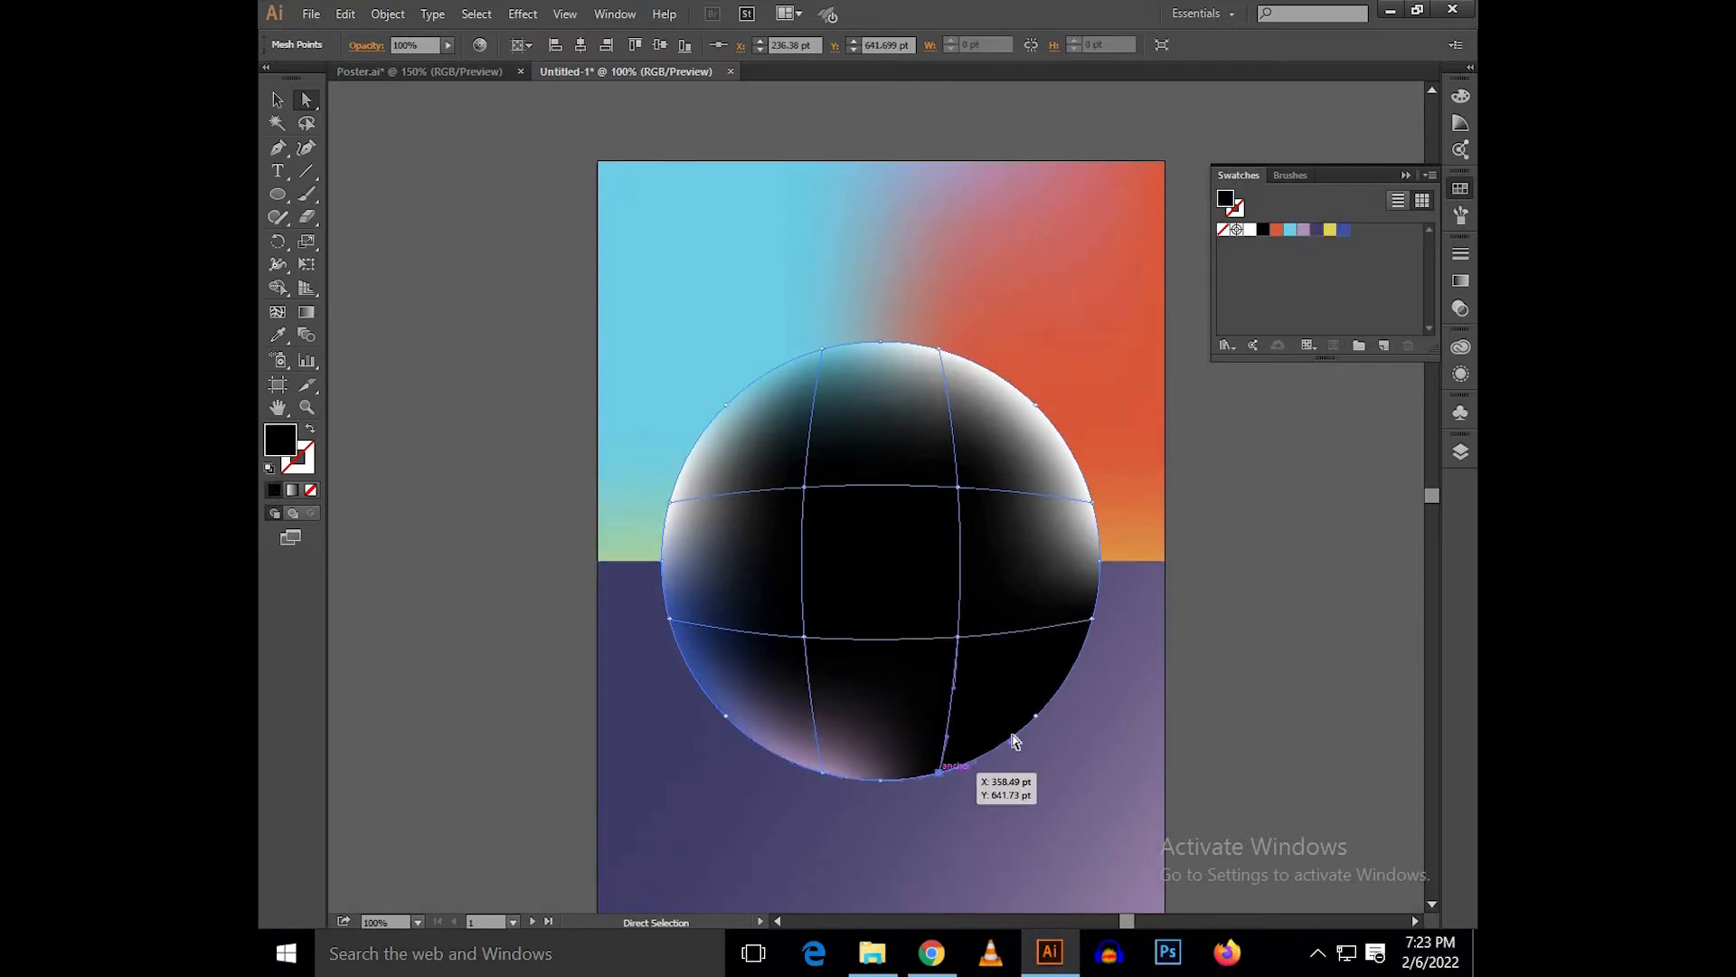
left_click(1303, 229)
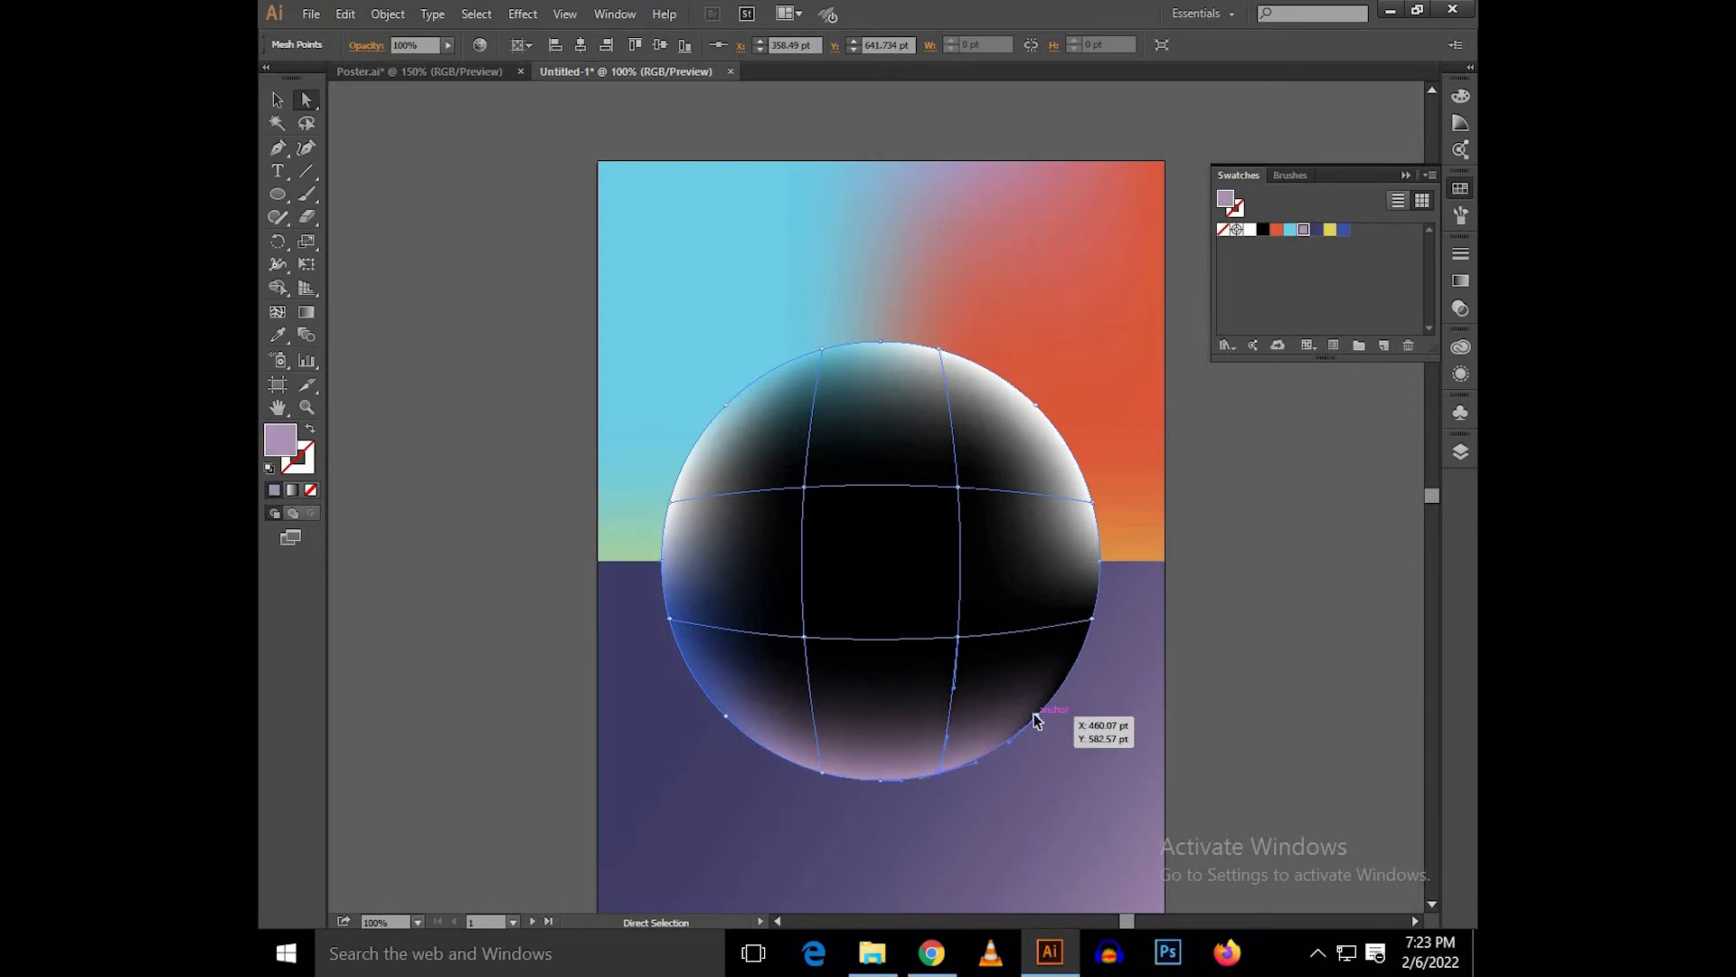
Colour the two mesh points on the circle's lower-right edge dark purple.
left_click(1036, 715)
left_click(1317, 236)
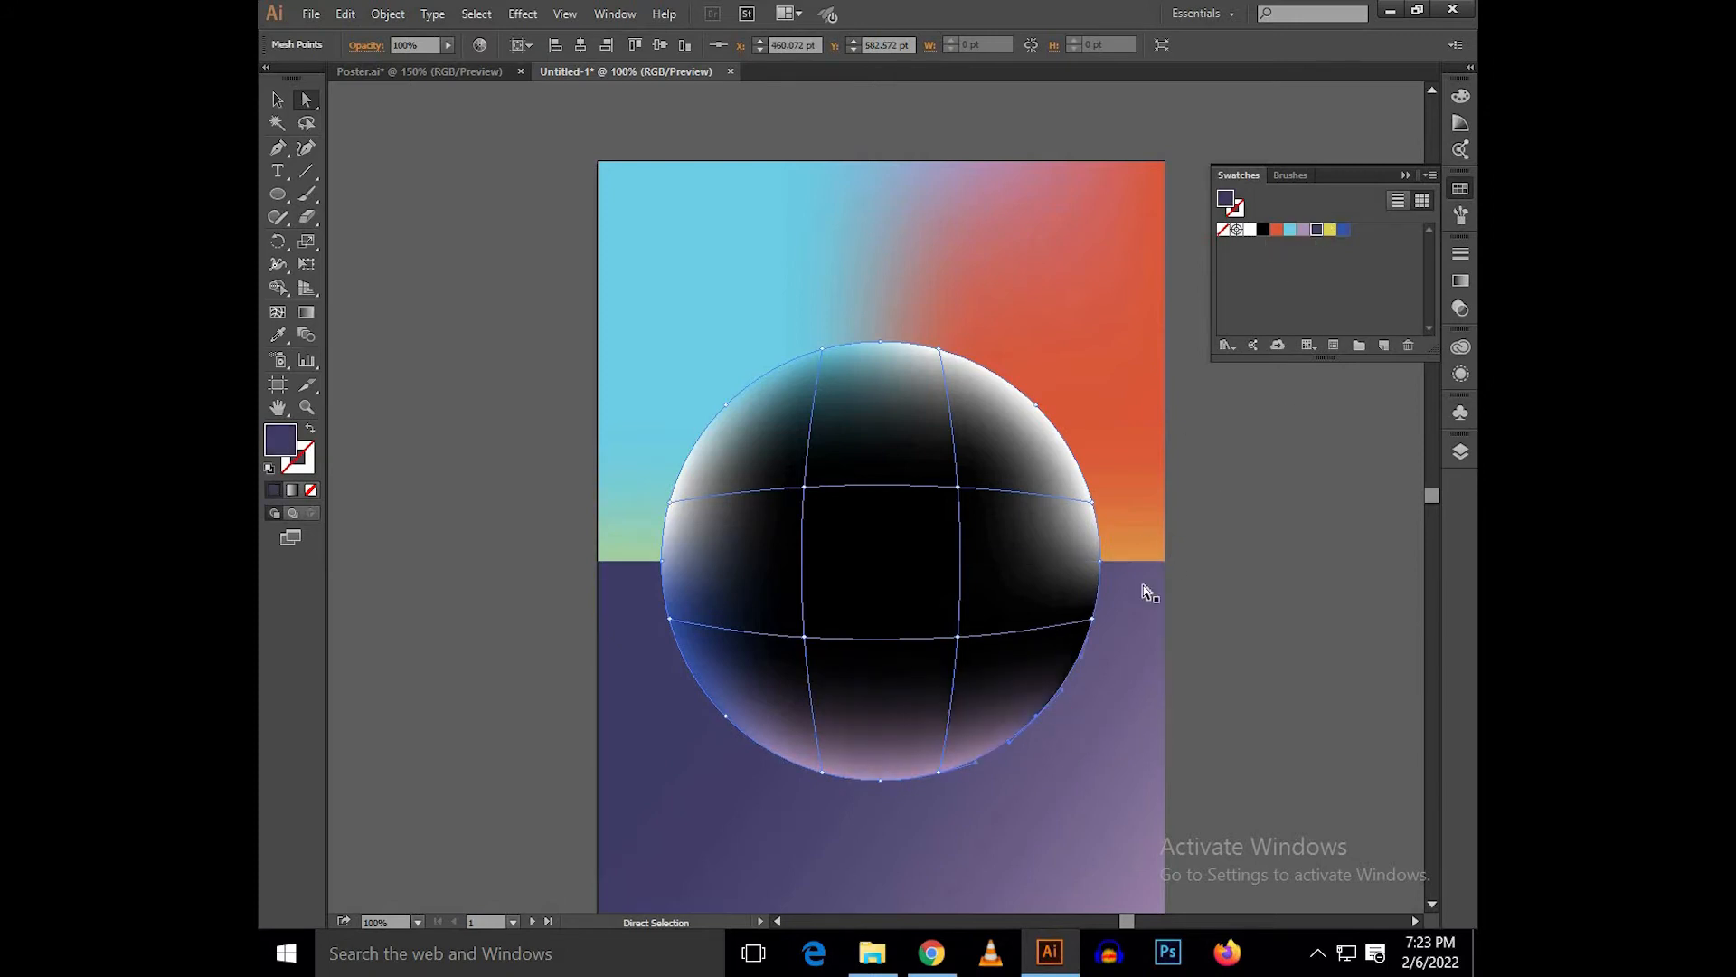
left_click(1093, 618)
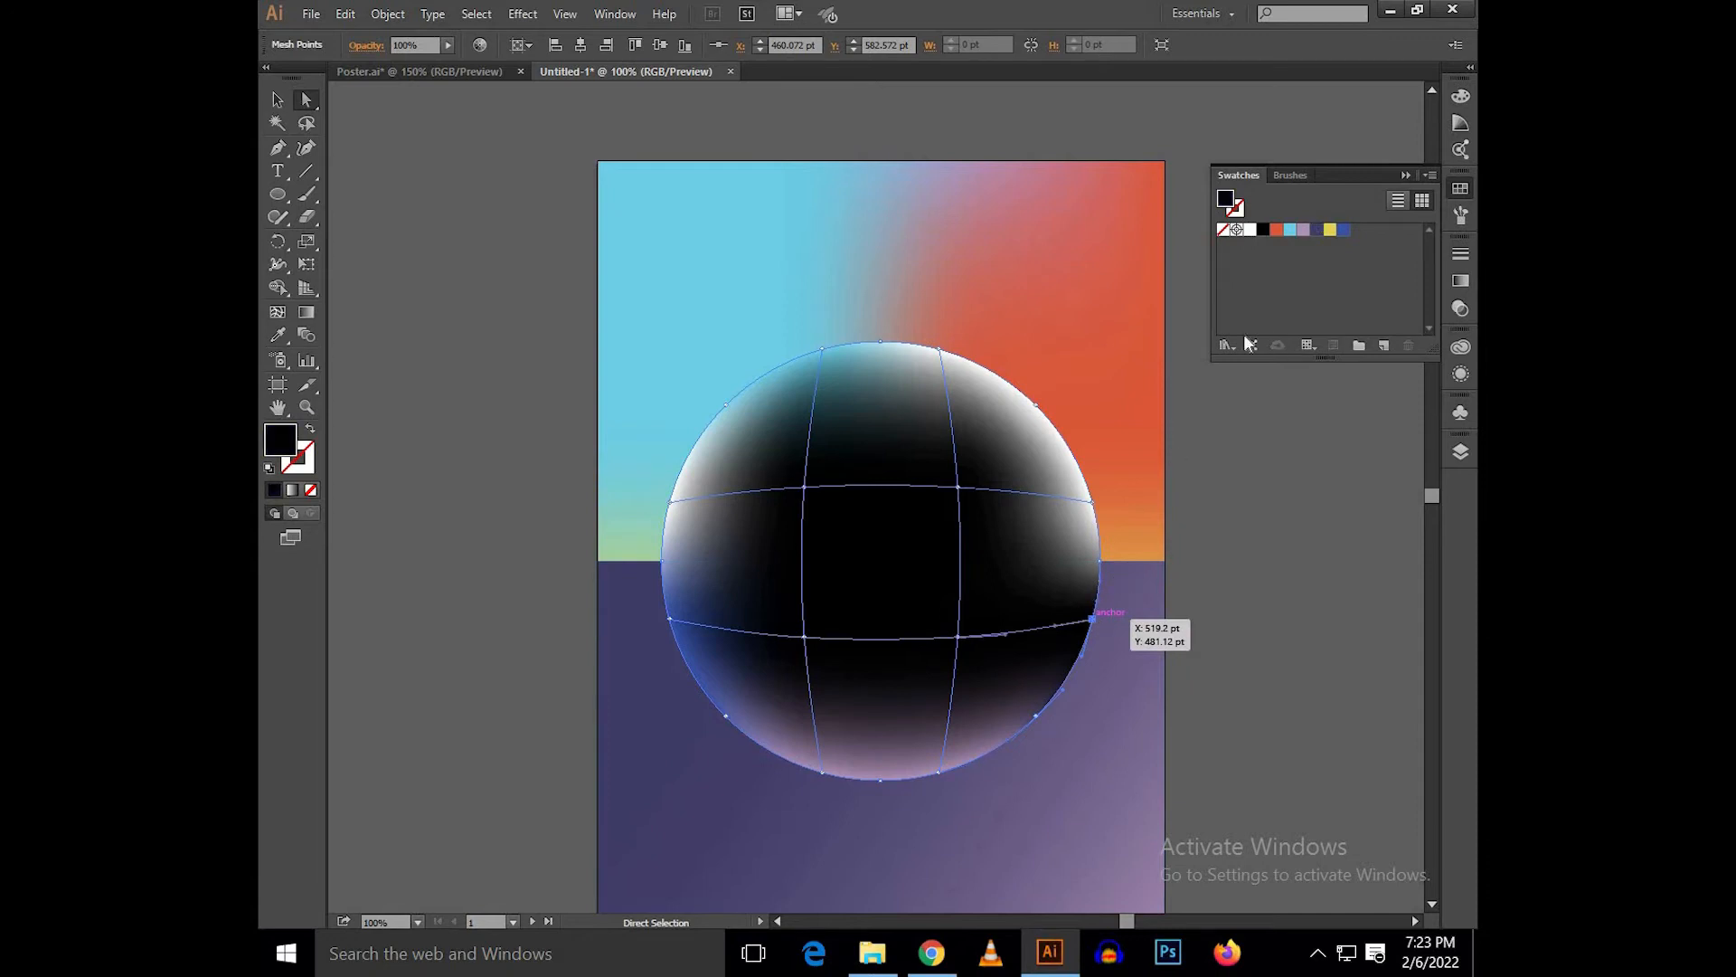
left_click(1307, 231)
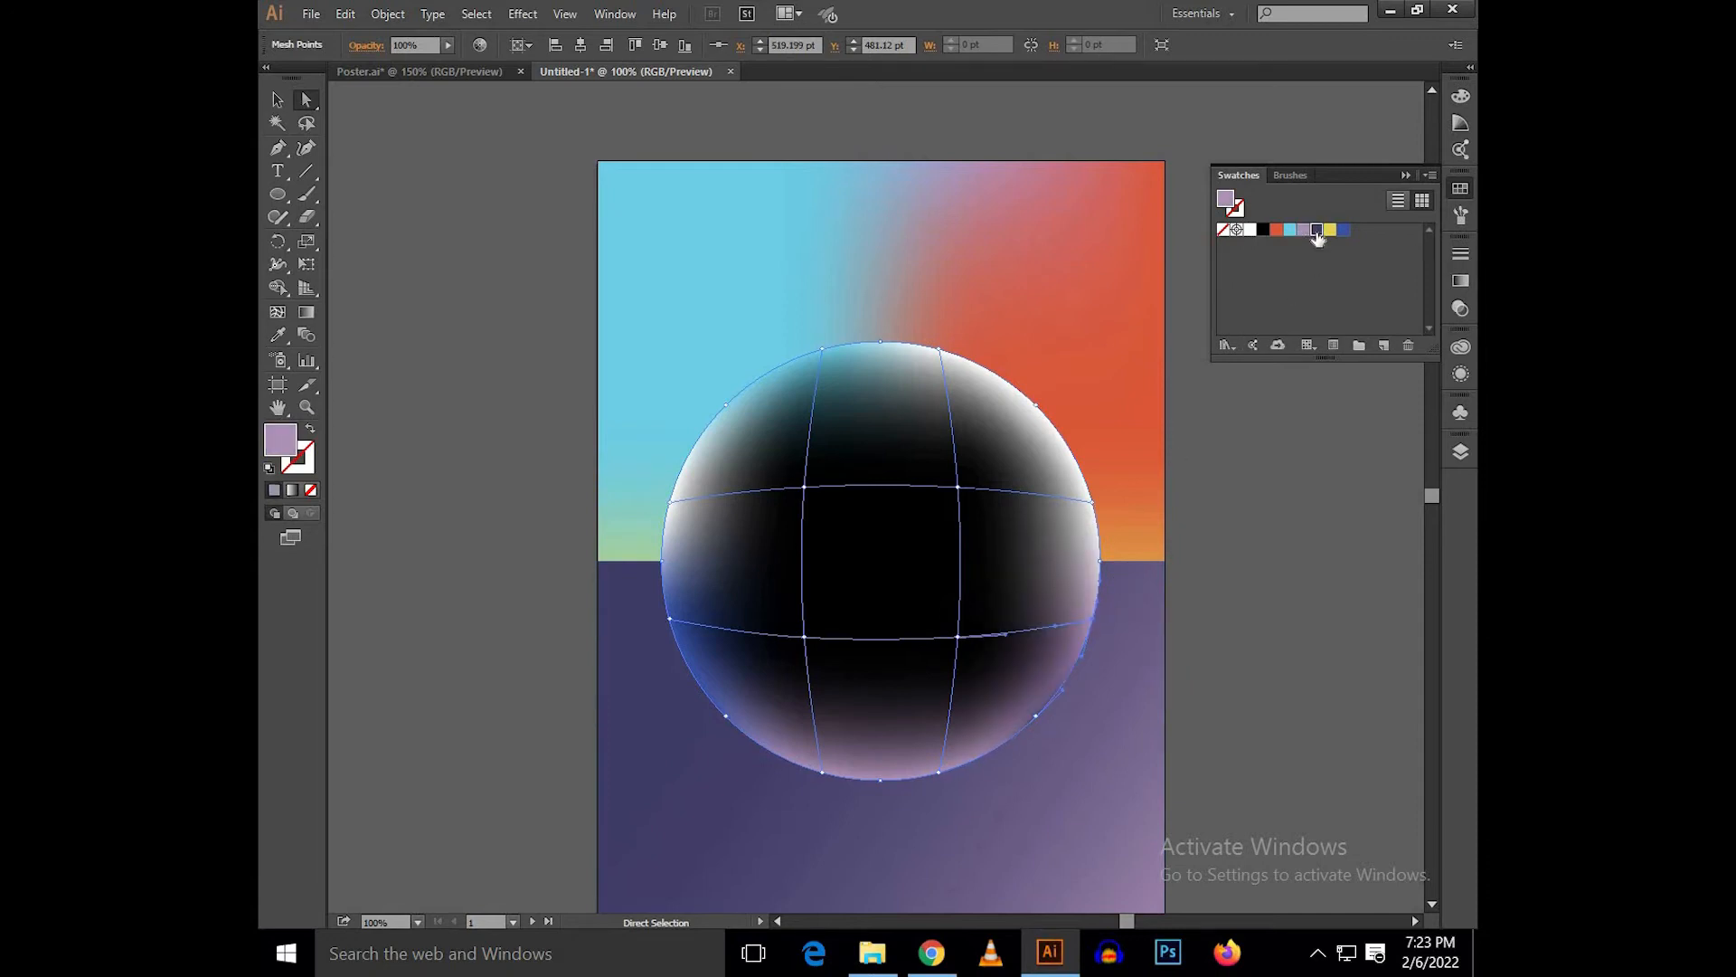
left_click(1317, 232)
left_click(1279, 659)
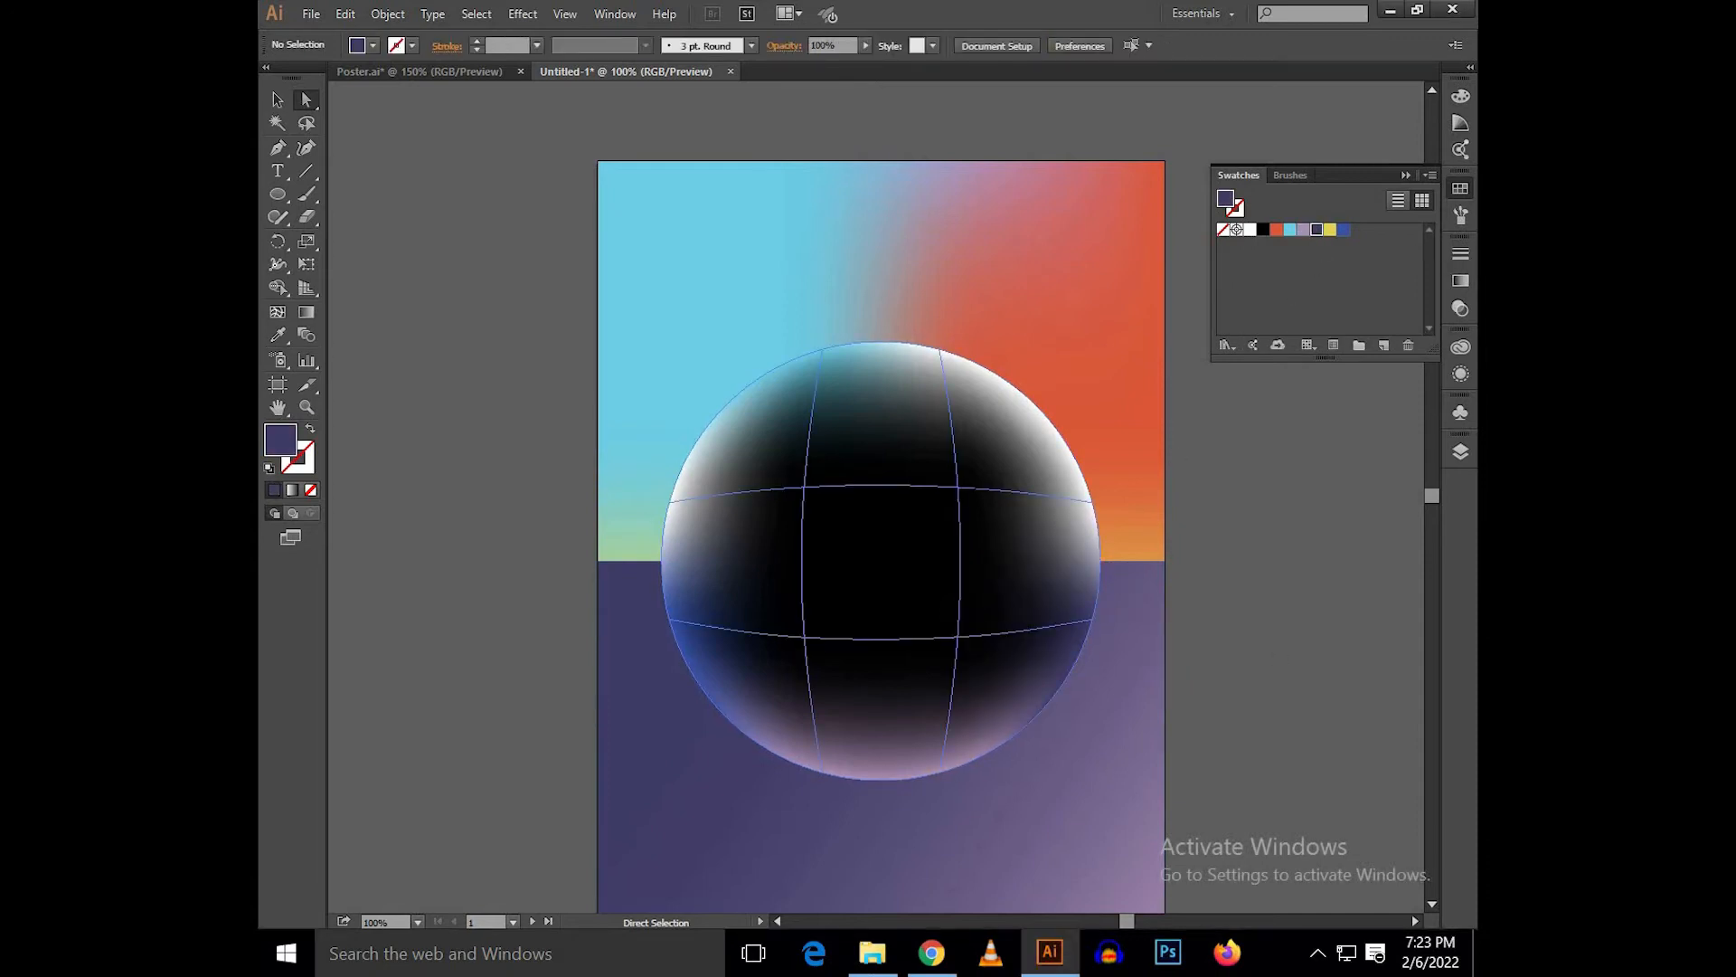
Colour the two lower inner mesh points of the circle dark purple.
left_click(965, 648)
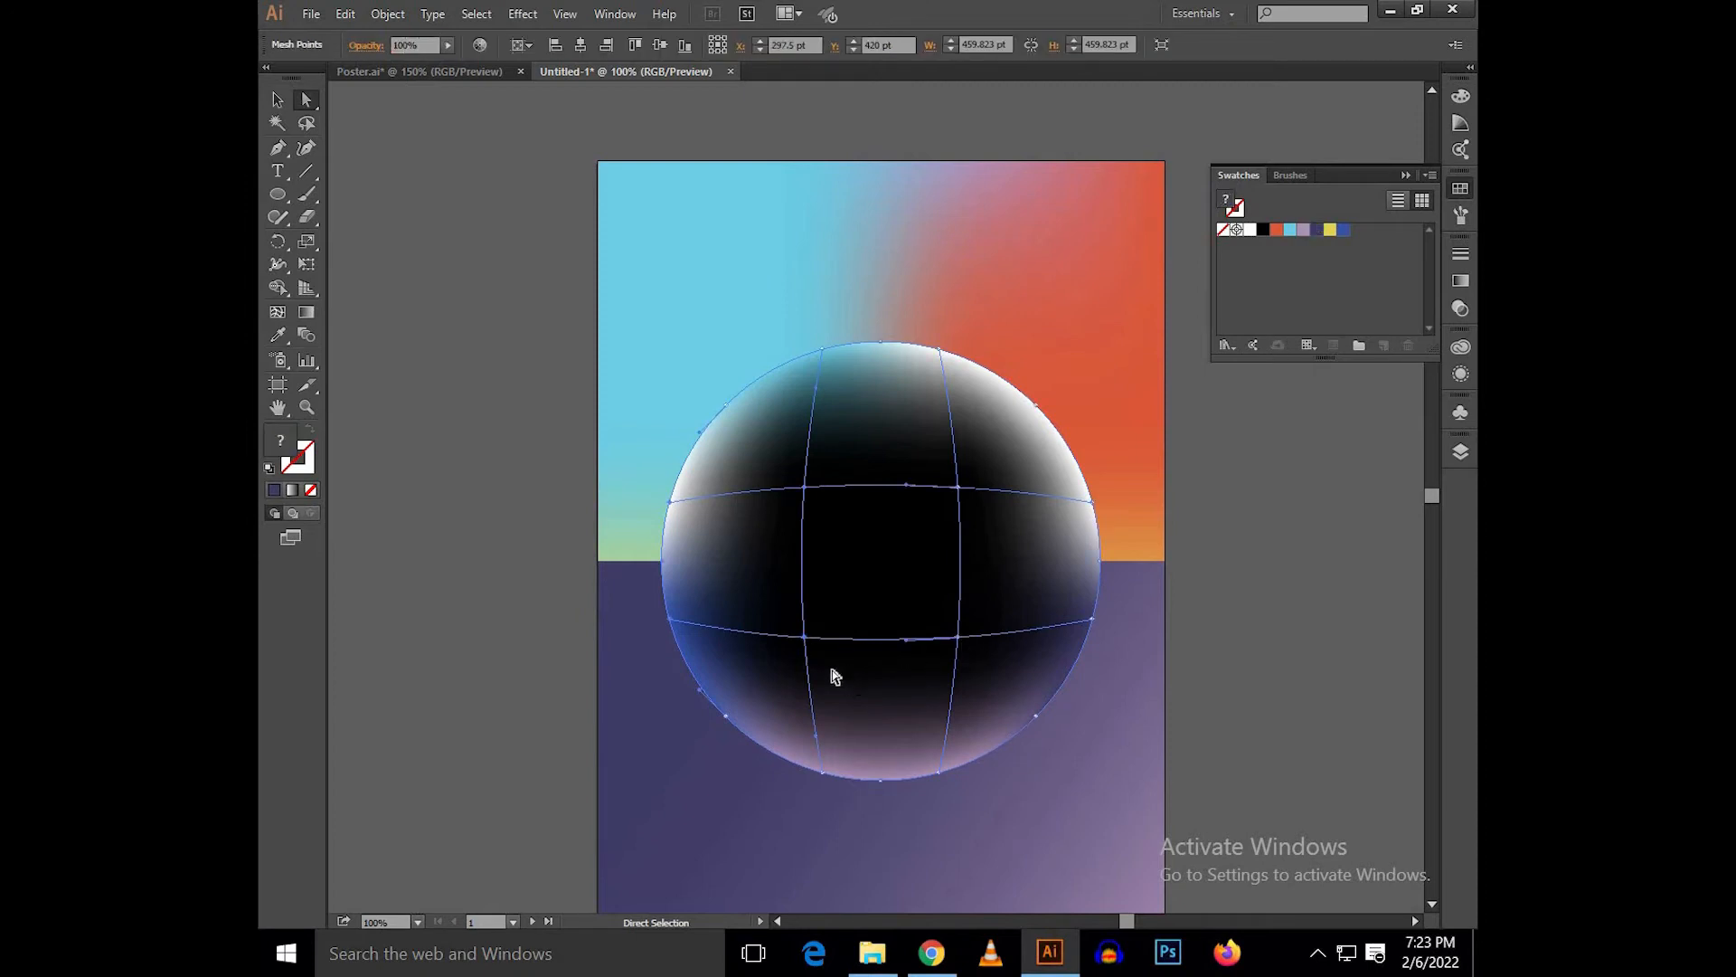
left_click(803, 639)
left_click(959, 640)
left_click(1317, 232)
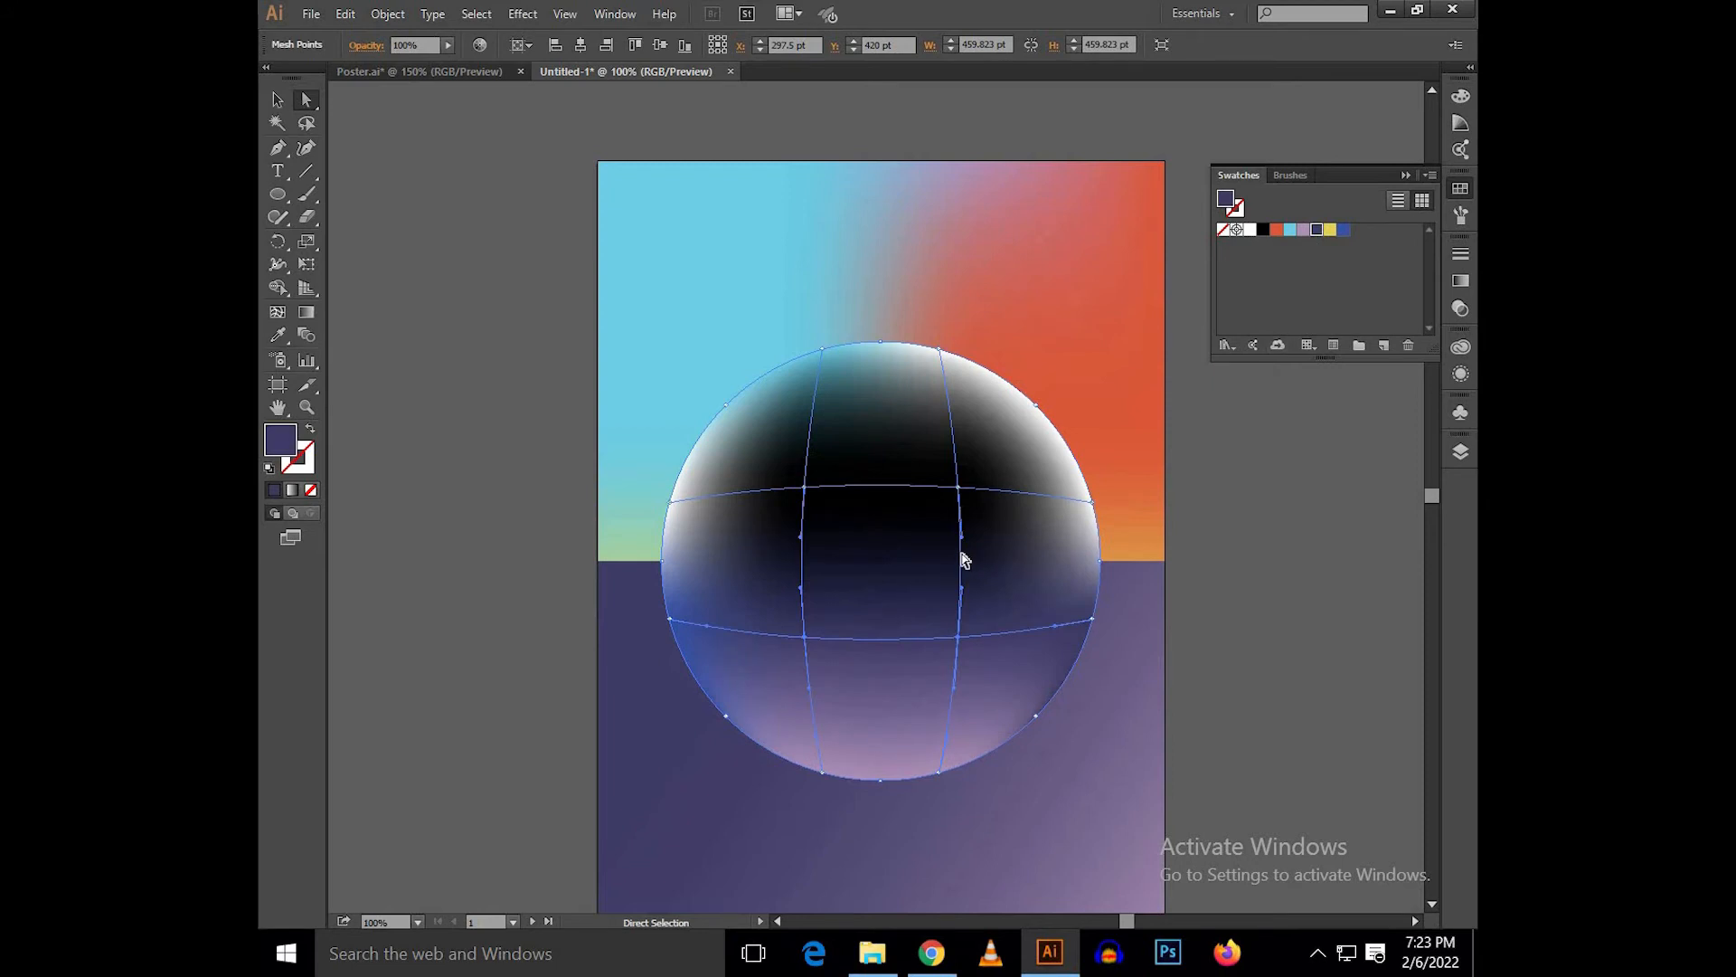
Colour the circle's upper-left inner mesh point light blue.
left_click(857, 516)
left_click(805, 489)
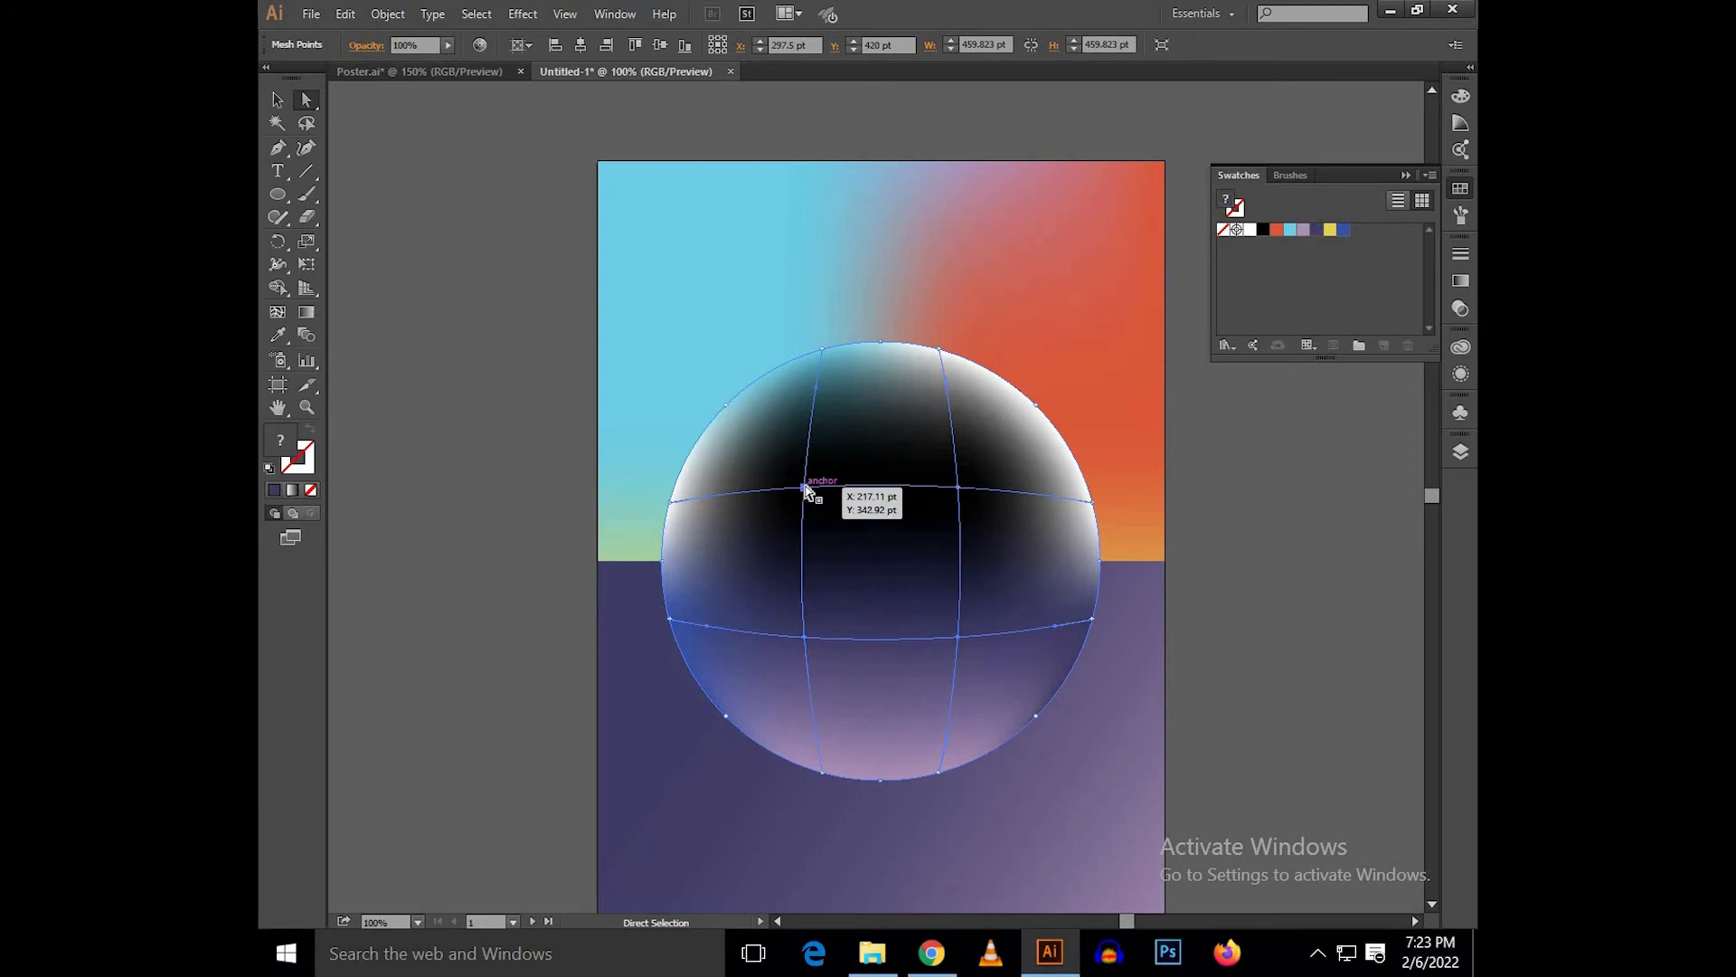
left_click(1290, 231)
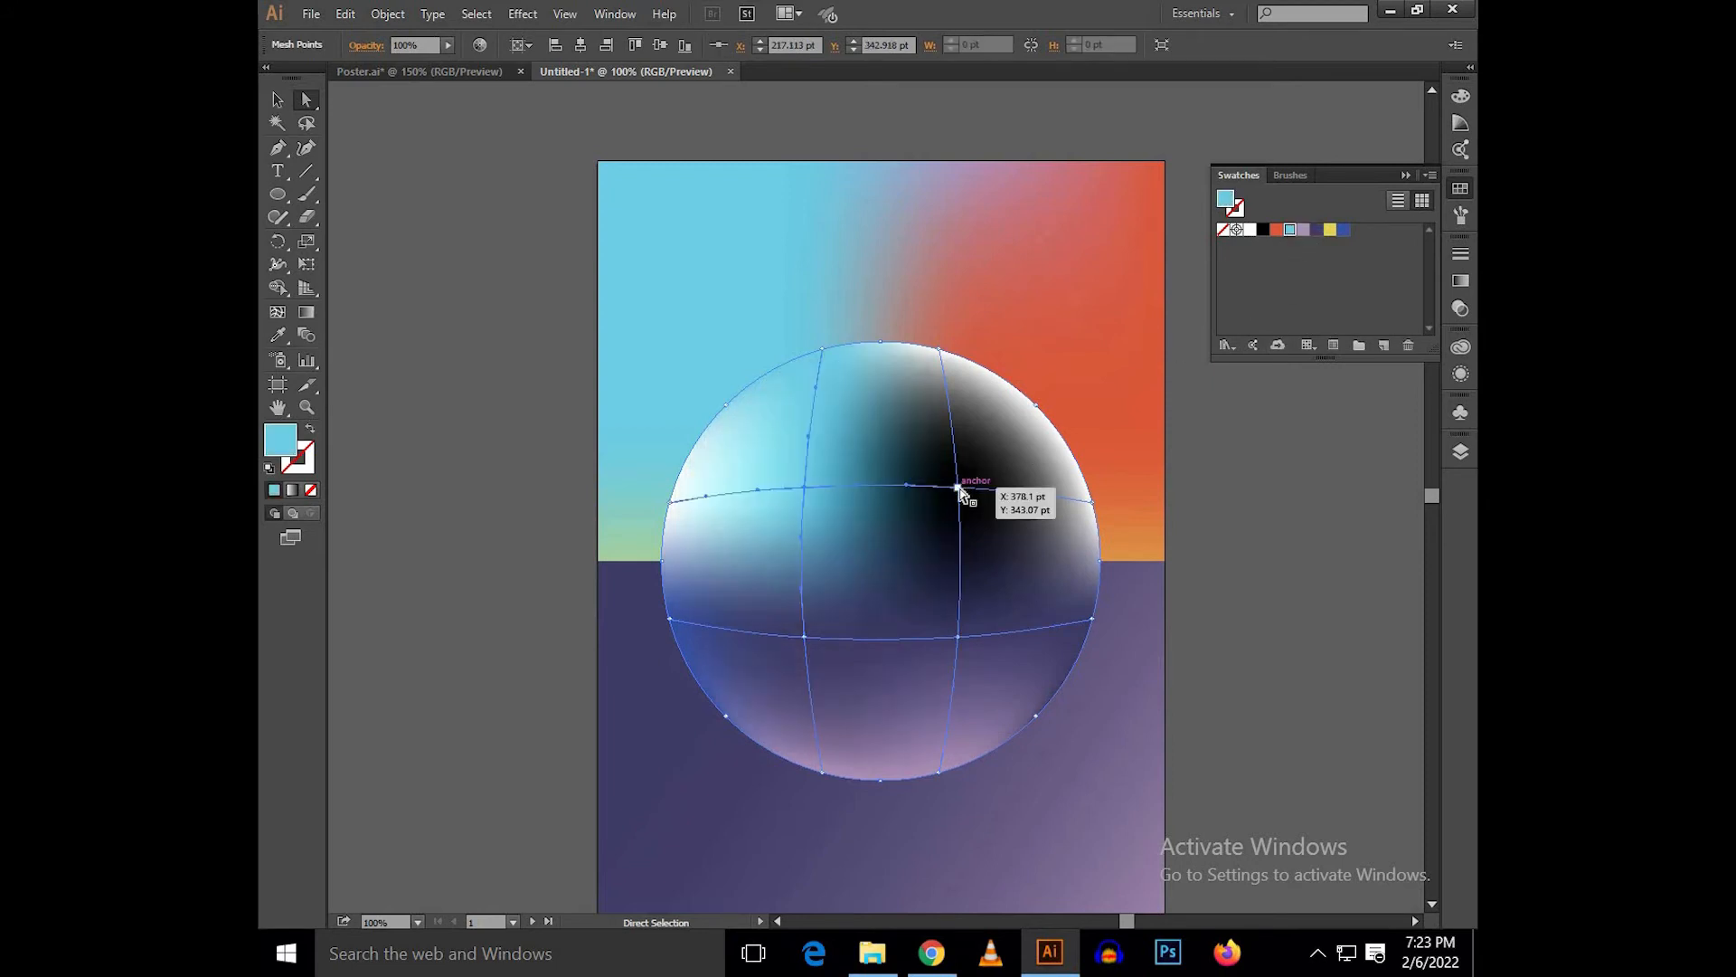
Try light purple and dark purple on the circle's upper-right inner mesh point.
left_click(958, 488)
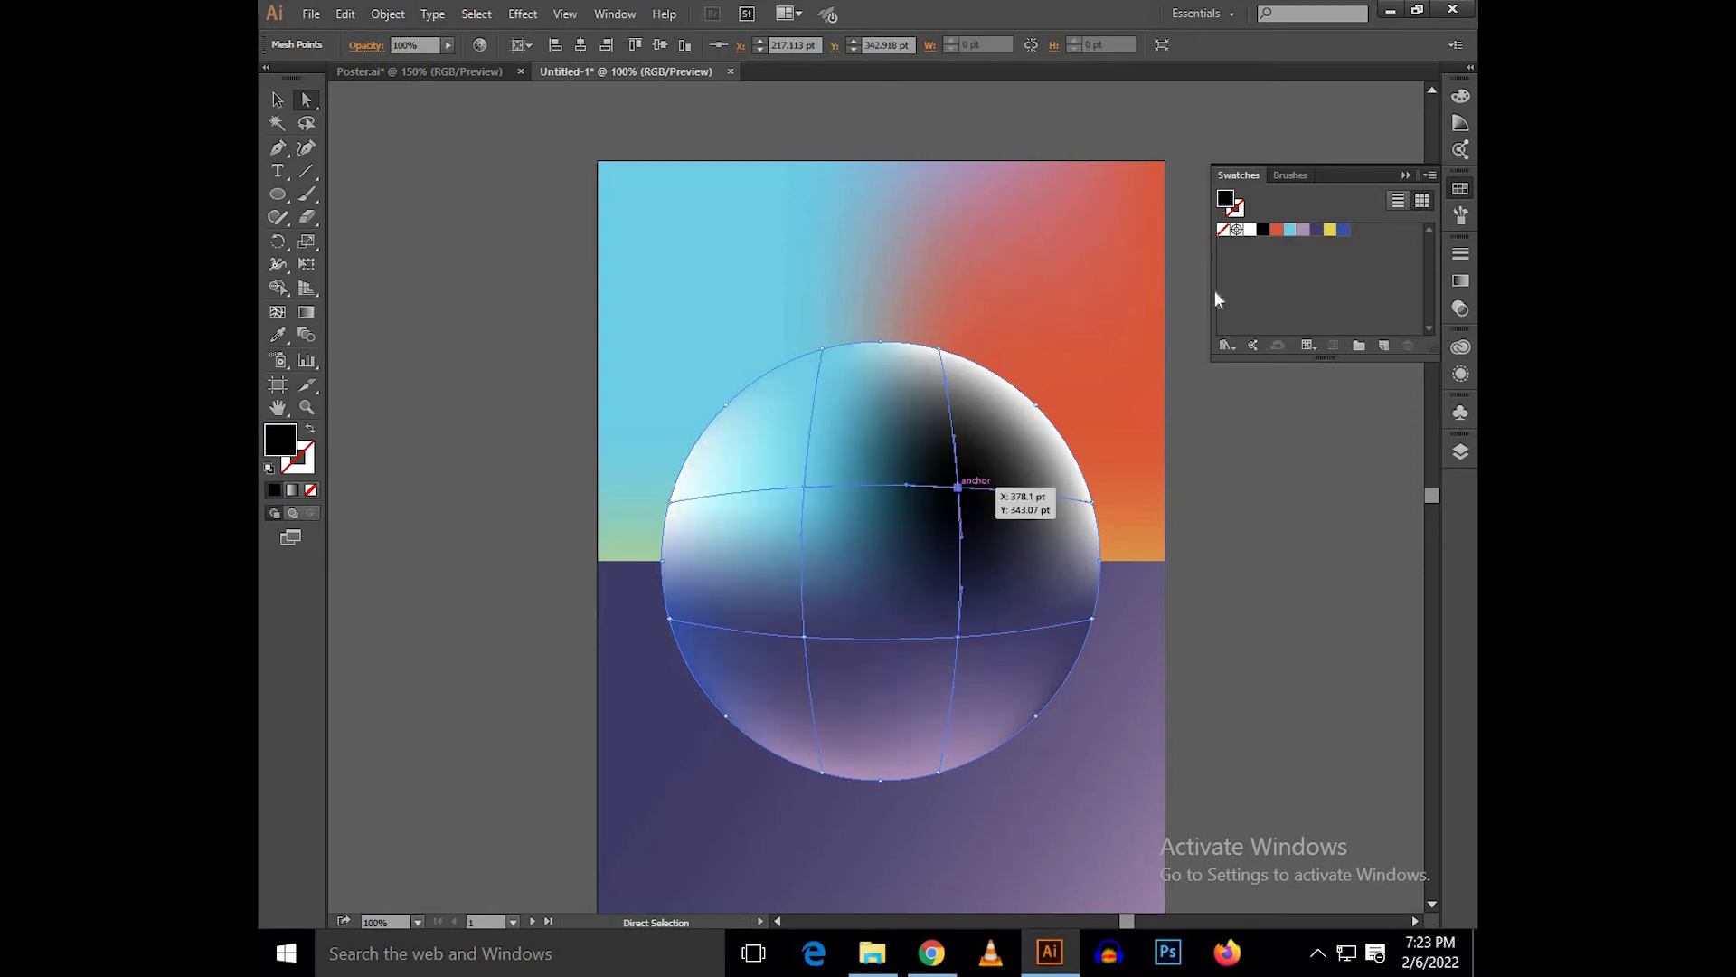
left_click(1302, 231)
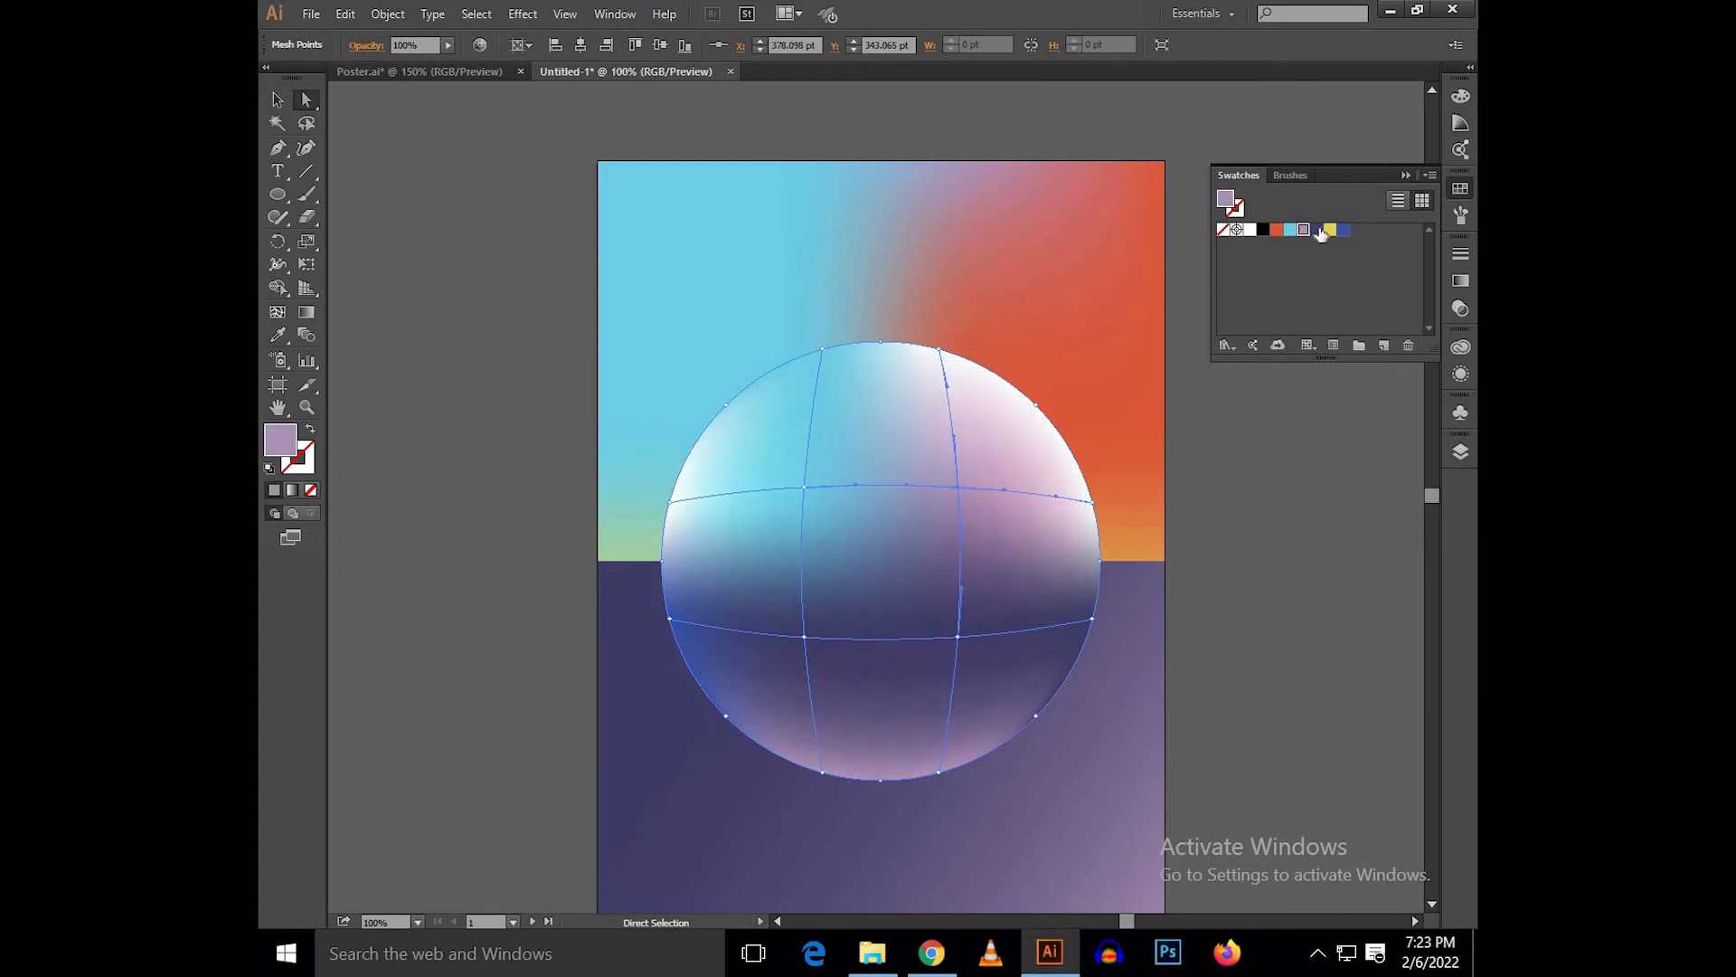
left_click(1317, 229)
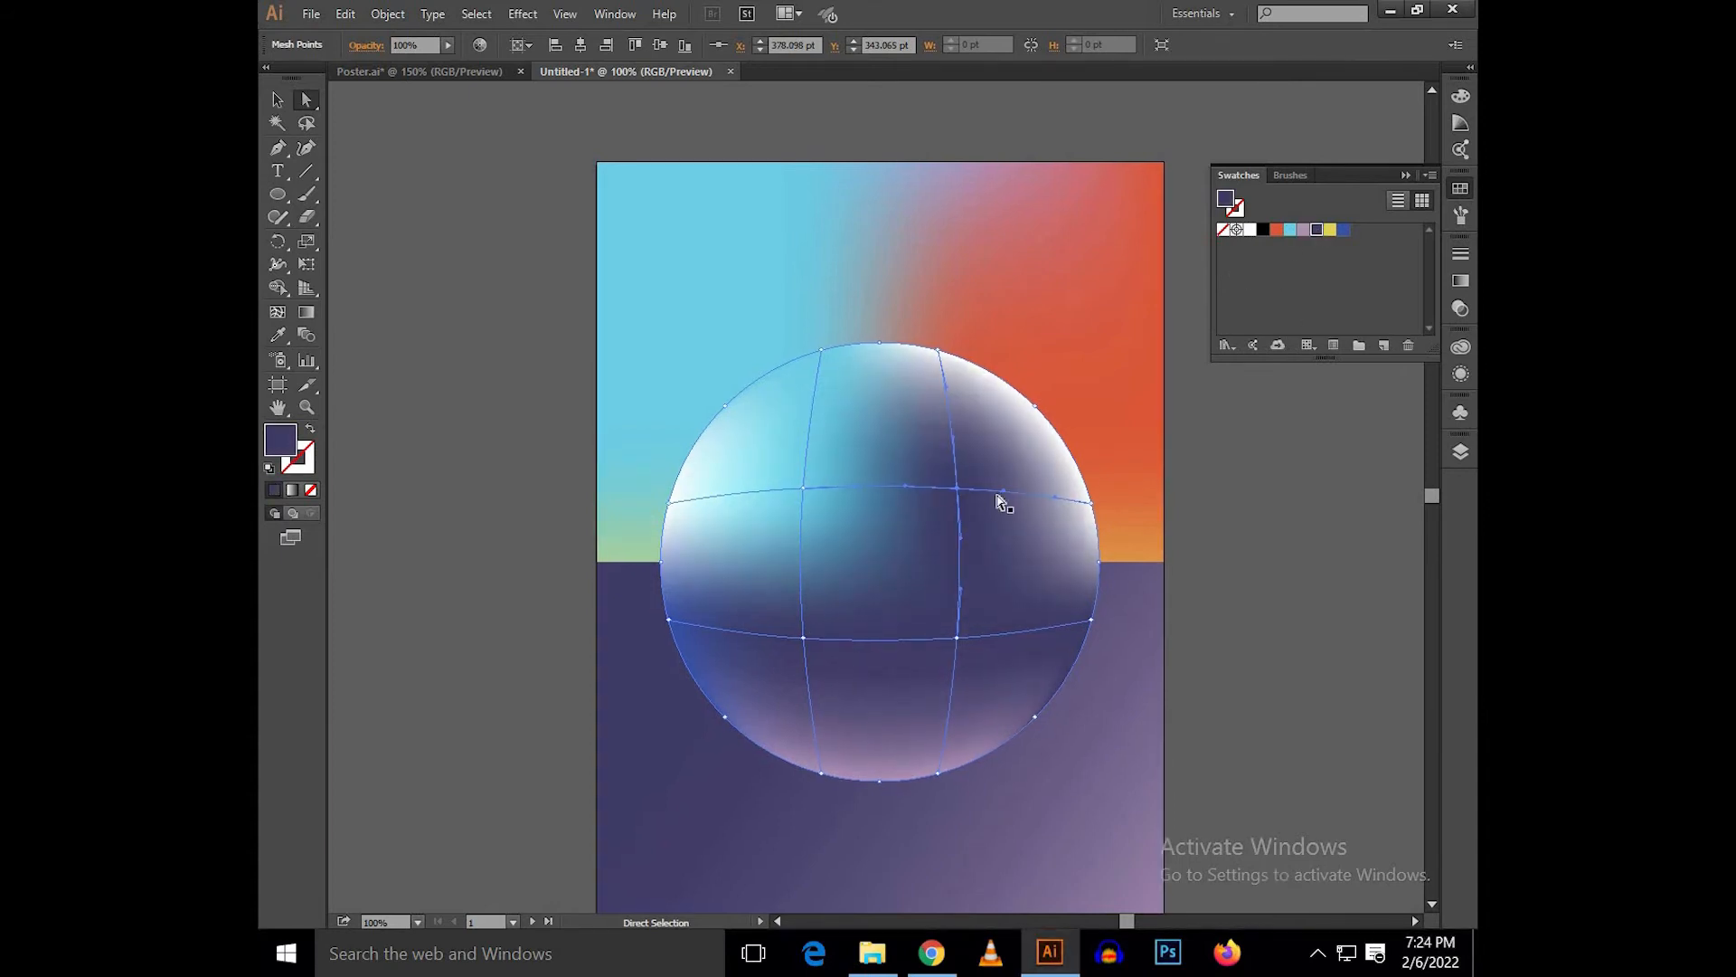
Colour the circle's upper-right inner mesh point yellow and deselect the mesh.
left_click(996, 494)
left_click(974, 498)
left_click(958, 489)
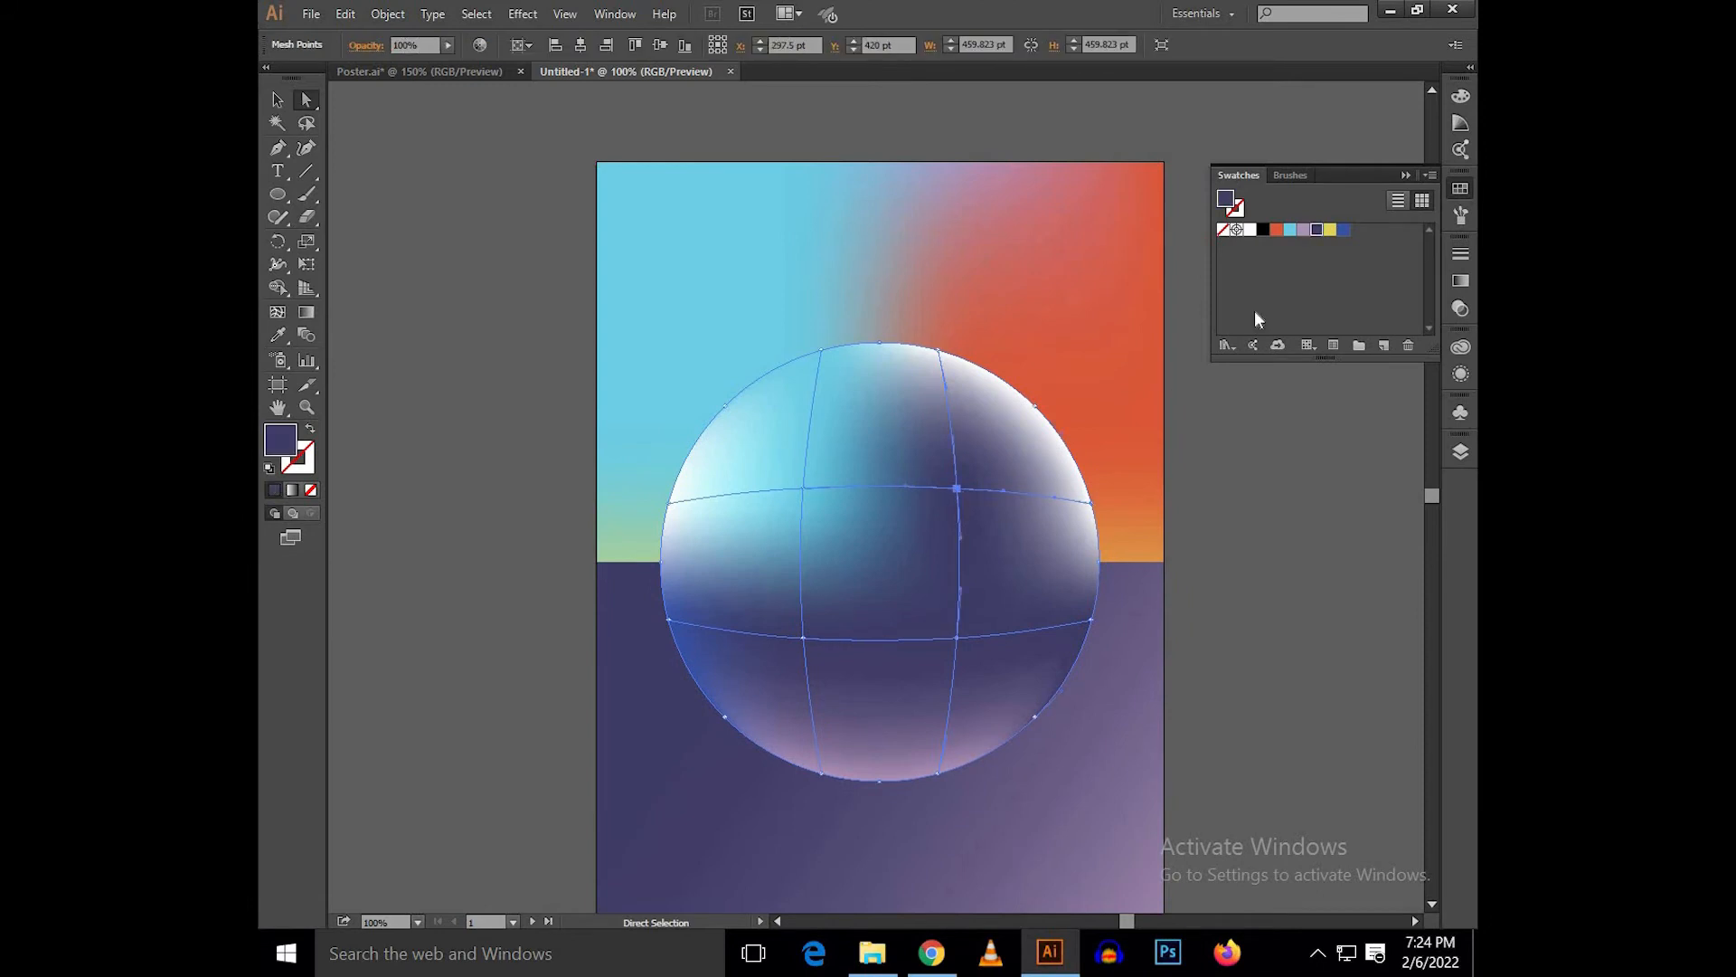
left_click(1331, 230)
left_click(1261, 539)
Apply a Multiply drop shadow to the circle with 80% opacity, 4 pt X offset, 18 pt Y offset and 15 pt blur.
scroll(1260, 534, "down", 2)
left_click_drag(1295, 440, 1167, 440)
scroll(1068, 506, "up", 1)
mouse_move(1173, 502)
left_mouse_down()
mouse_move(1179, 473)
mouse_move(1162, 495)
left_mouse_up()
key("v")
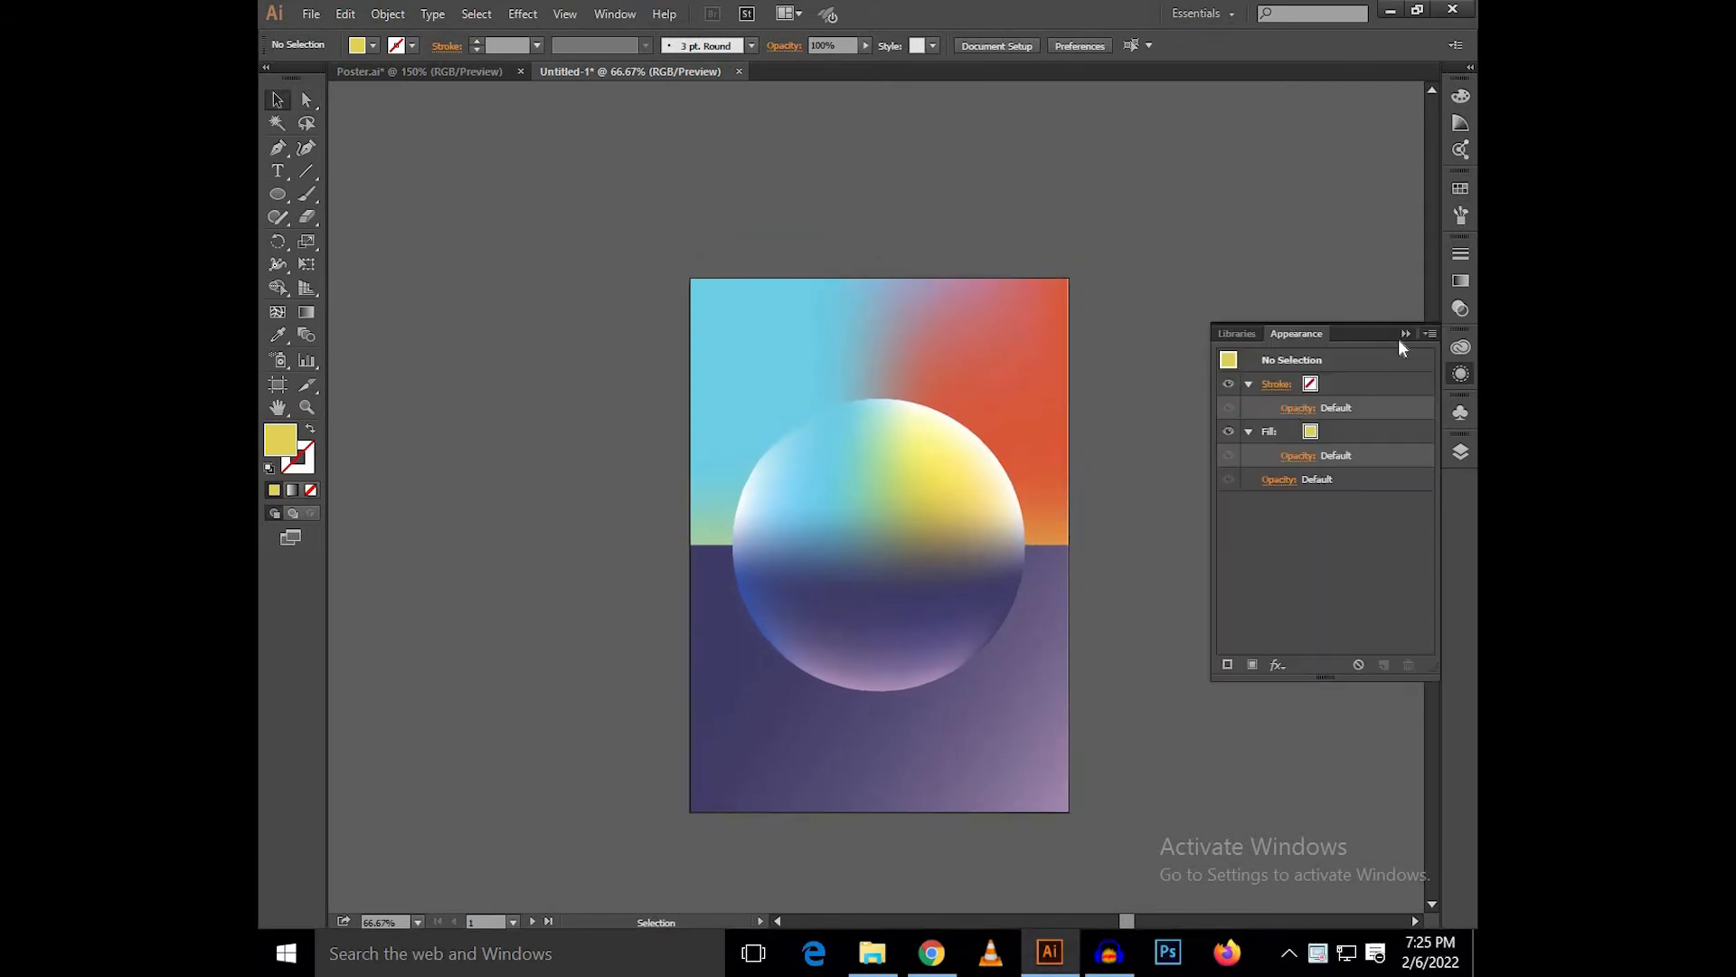
left_click(1401, 335)
scroll(1268, 389, "down", 1)
scroll(1132, 349, "up", 1)
left_click_drag(1265, 388, 1112, 421)
left_click(833, 531)
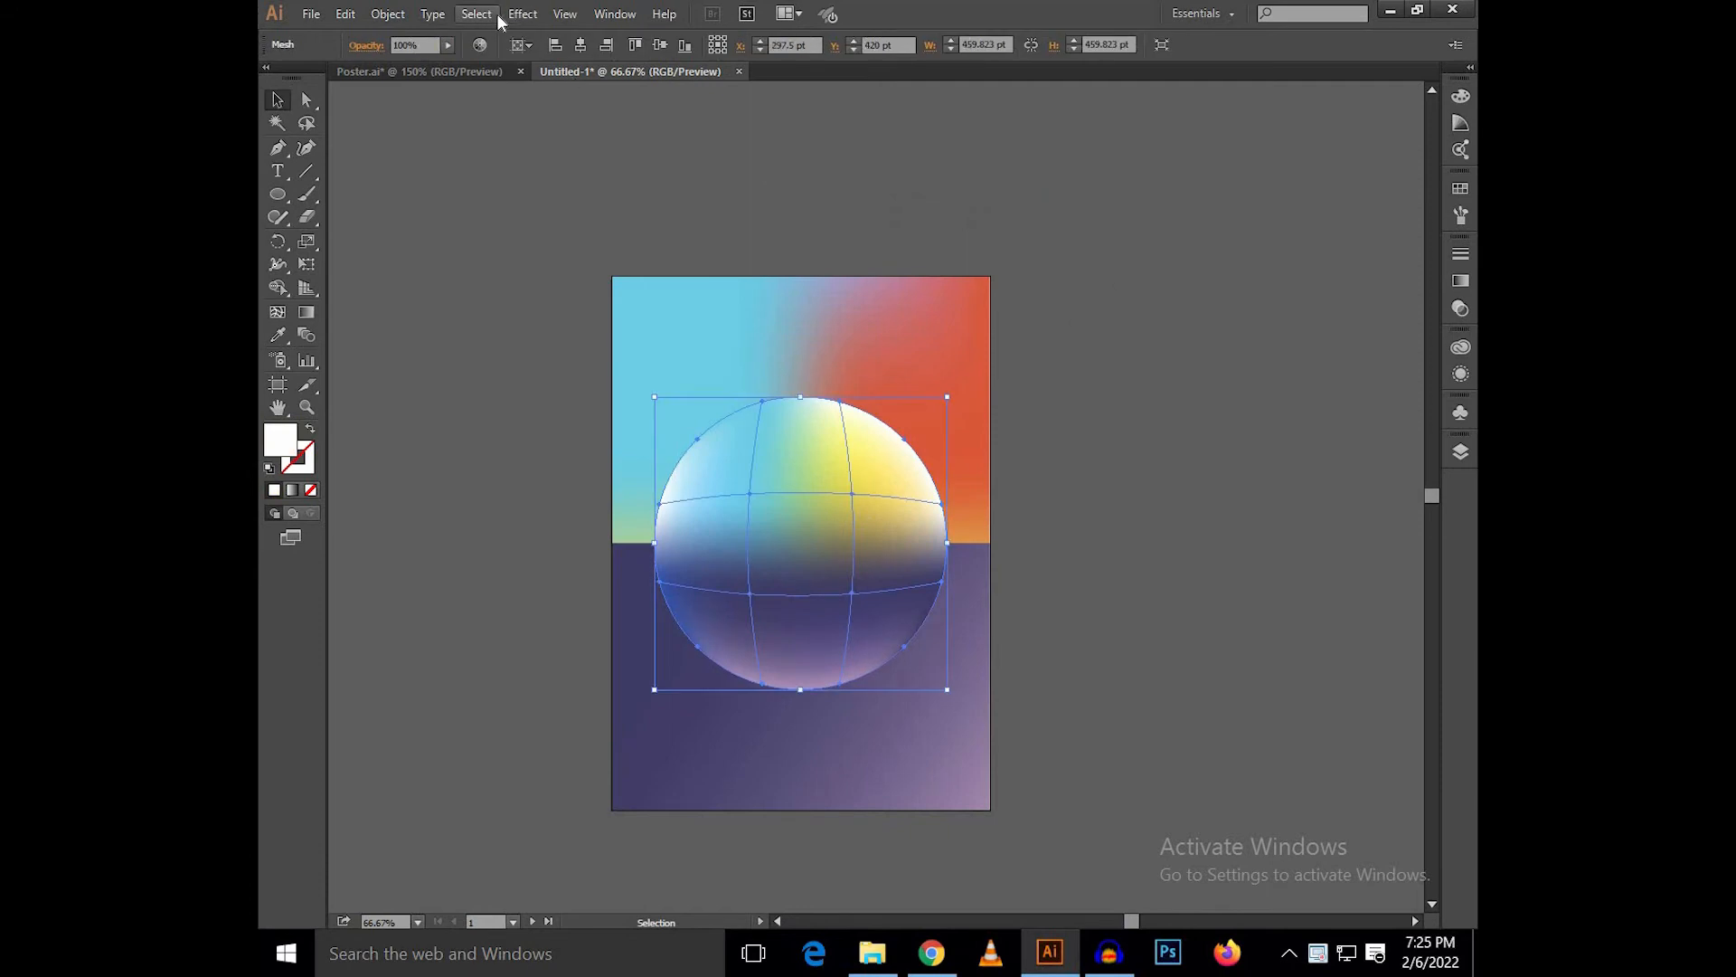
left_click(521, 15)
mouse_move(741, 315)
left_click(818, 317)
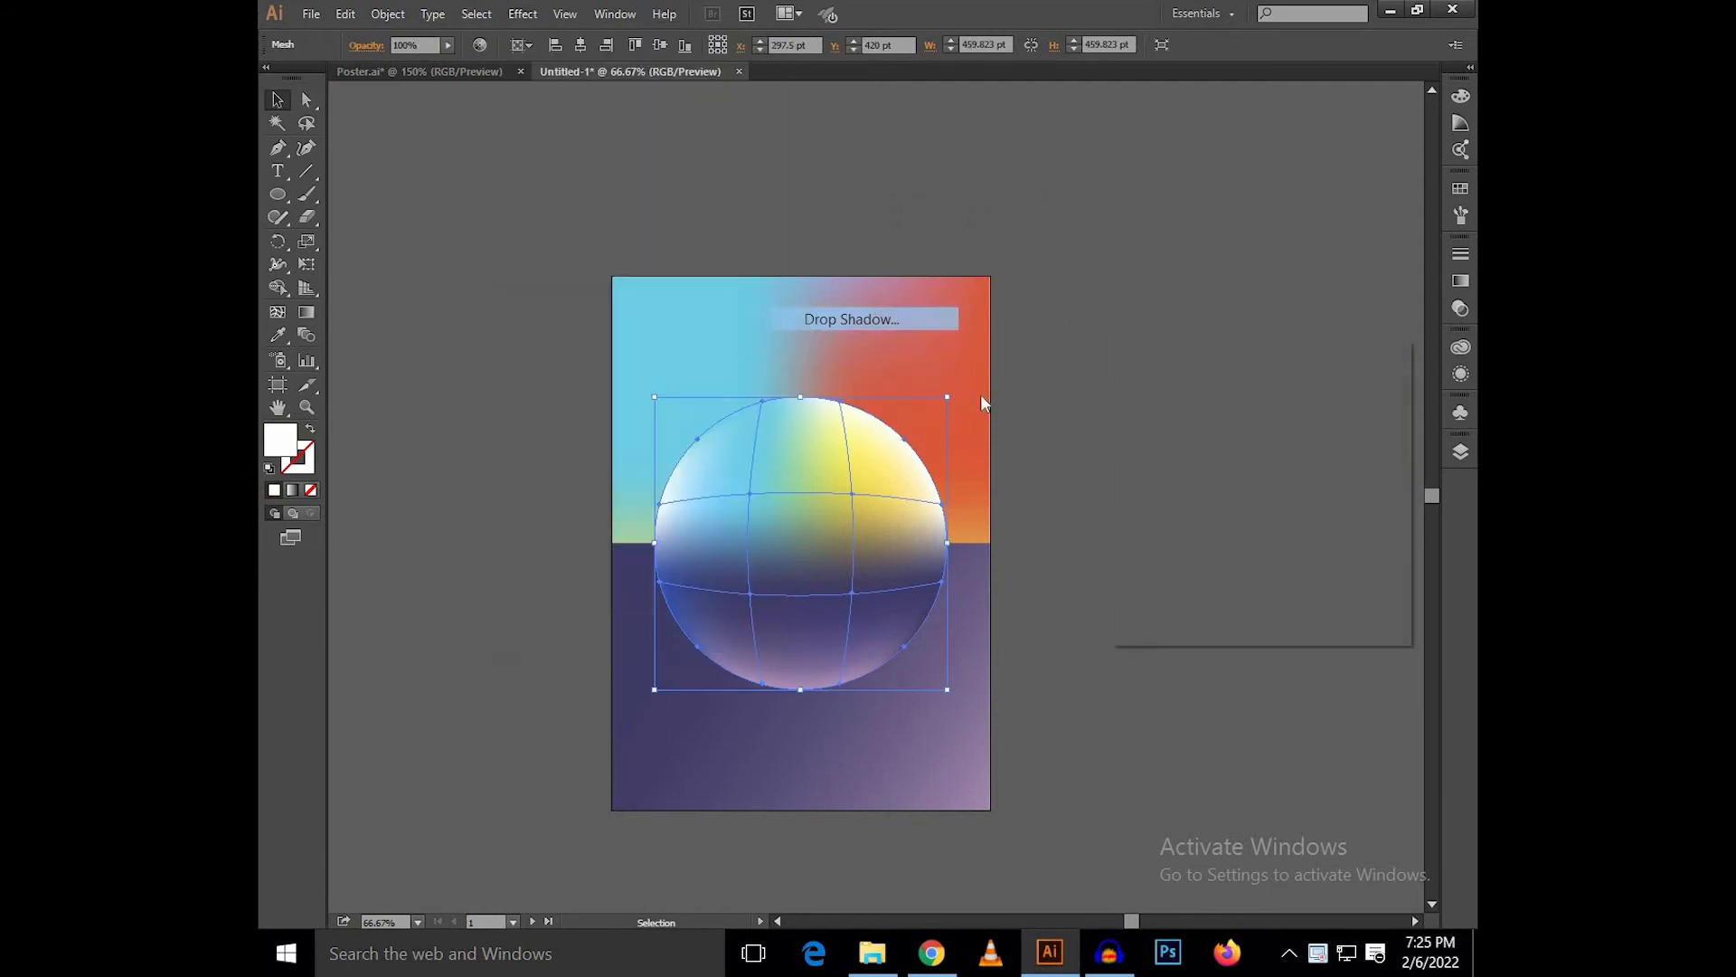
left_click(1159, 599)
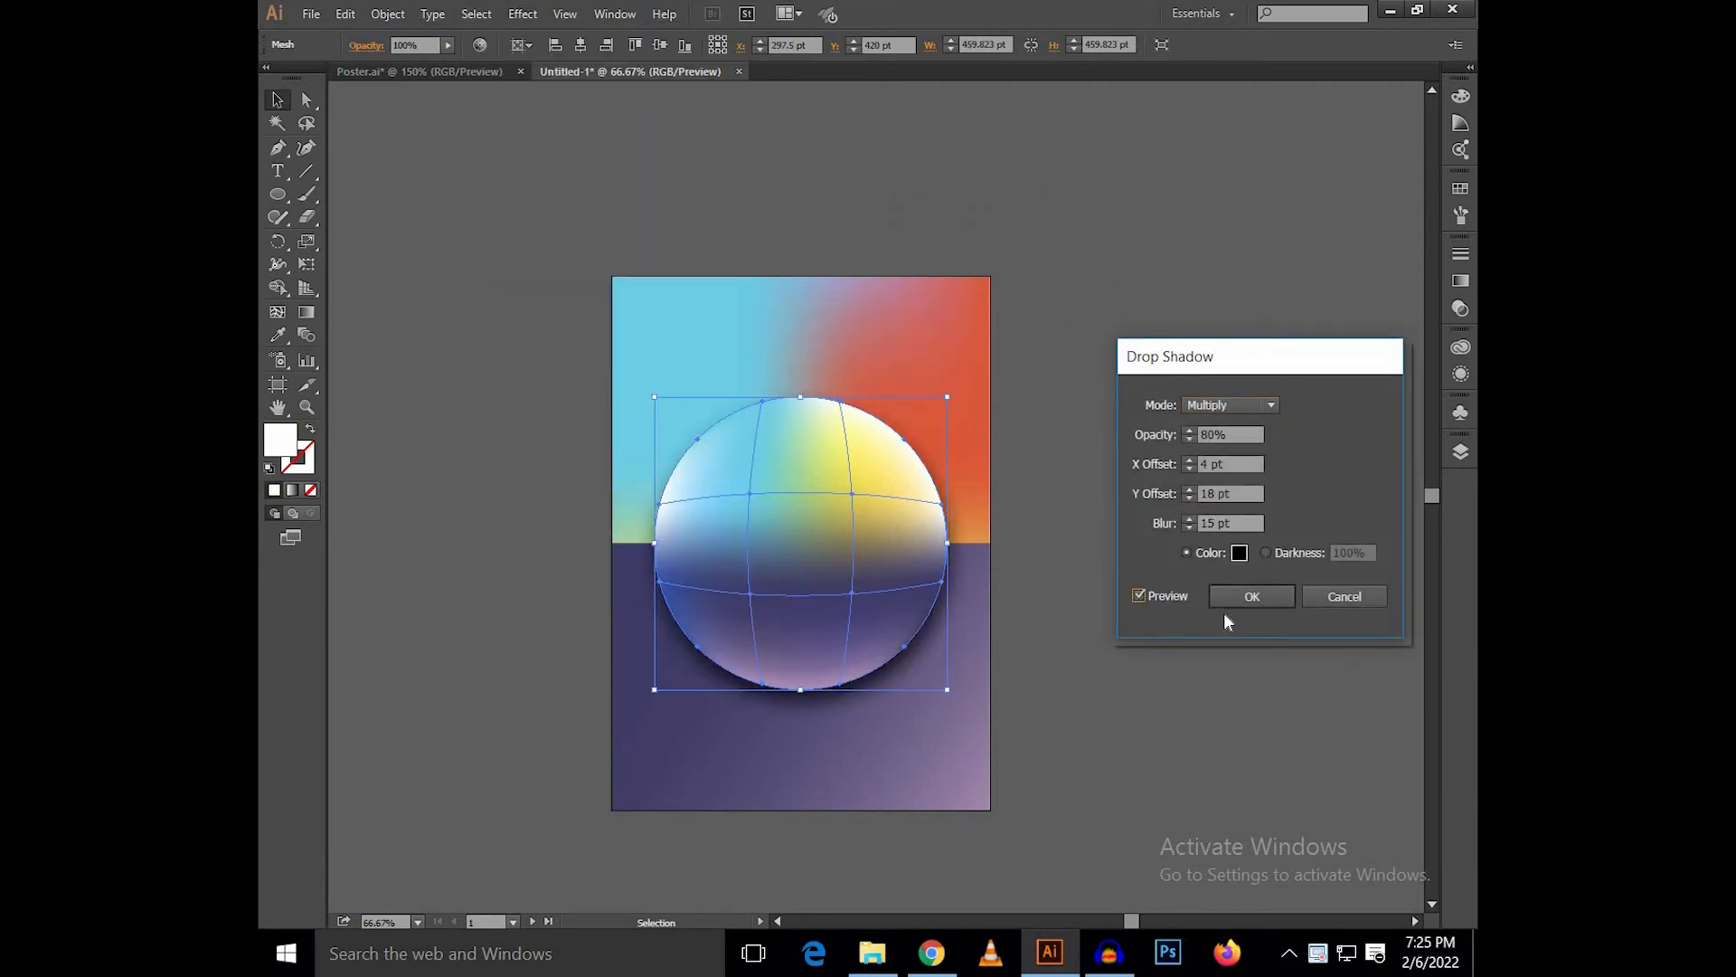
double_click(1209, 523)
double_click(1210, 494)
left_click(1246, 596)
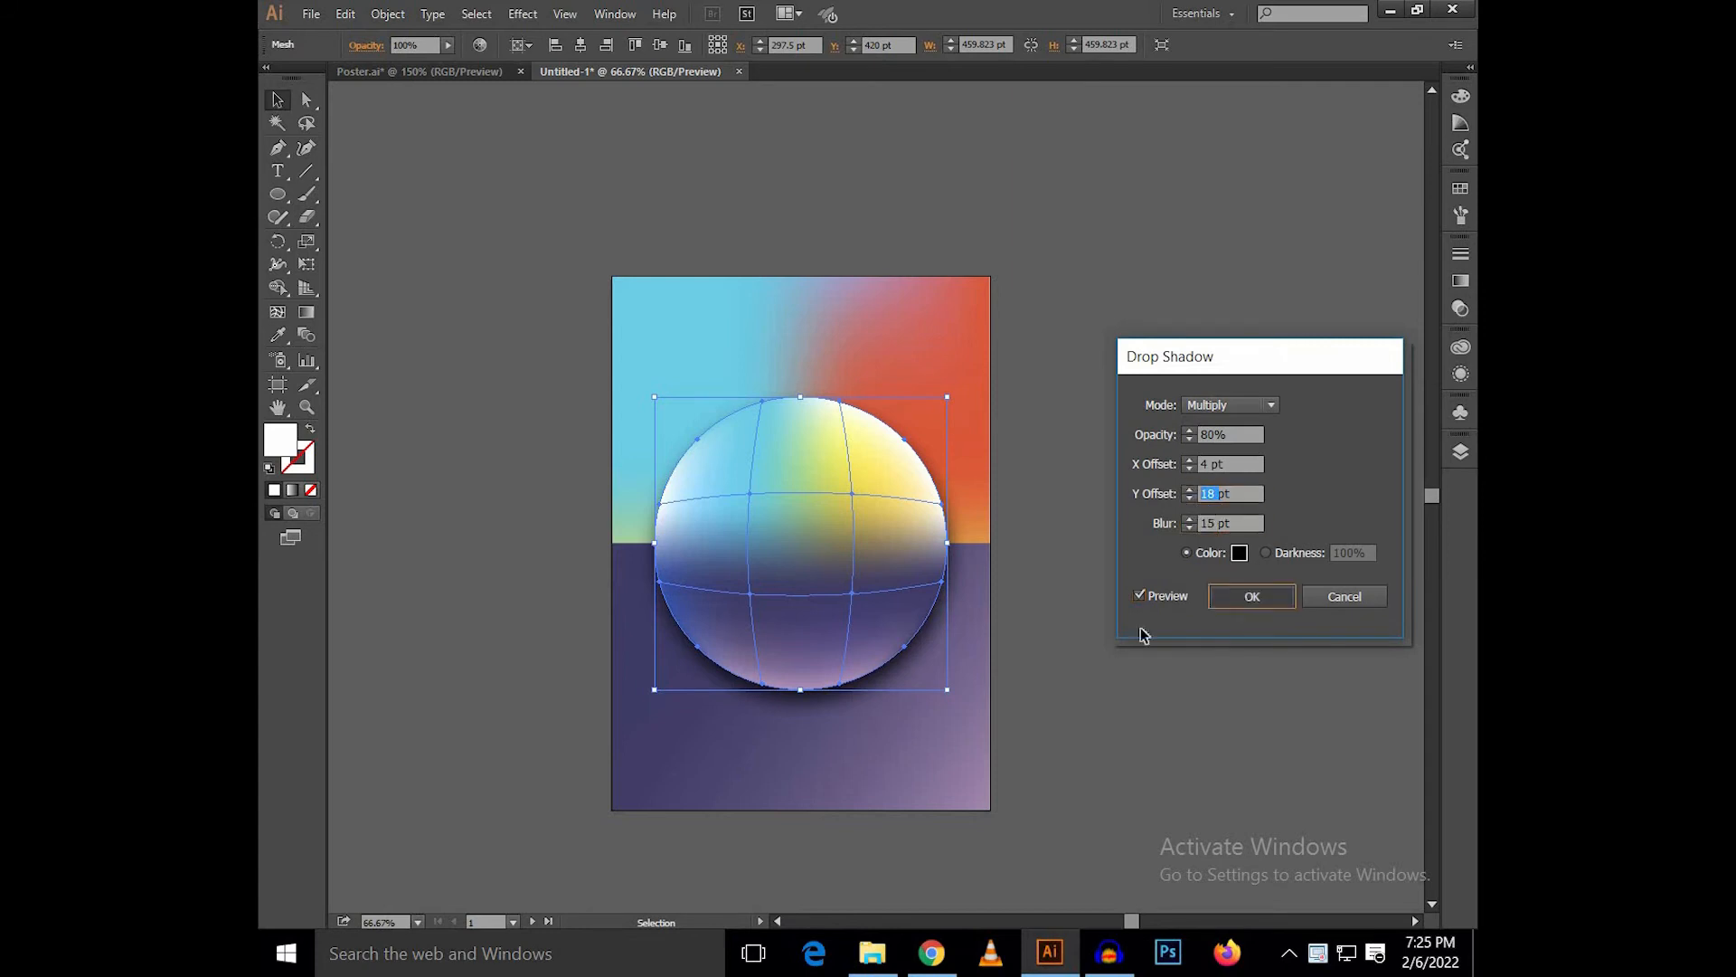
left_click(1076, 463)
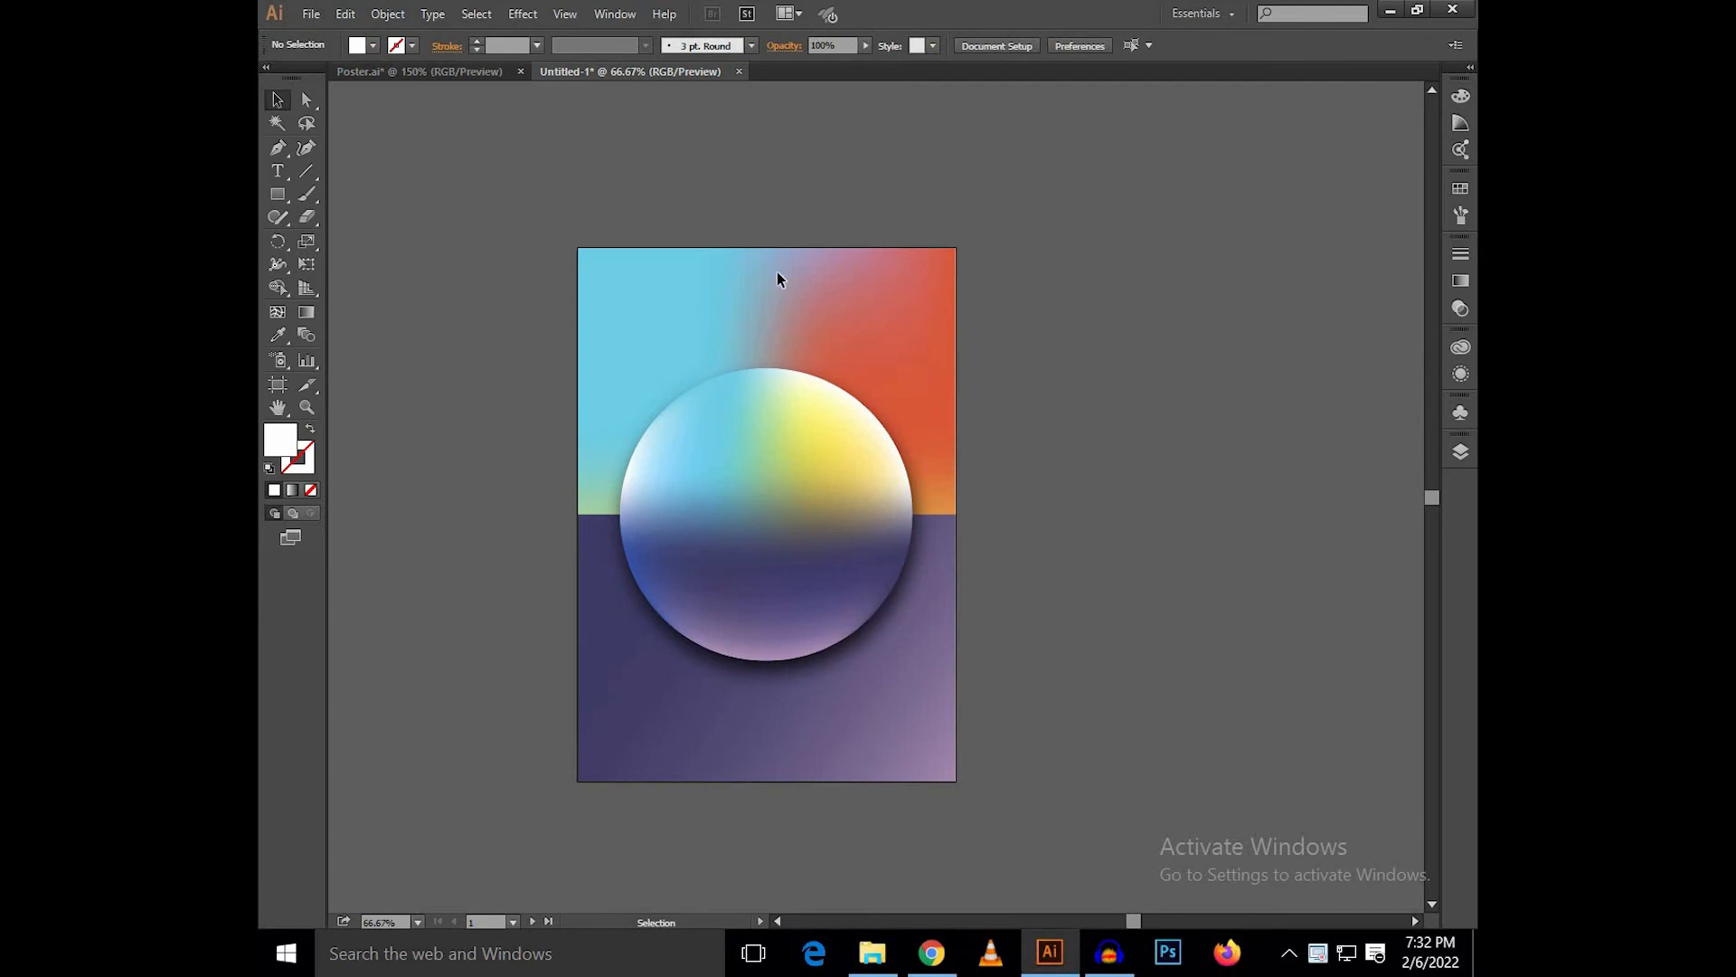
Draw a small white square just outside the poster's upper-right corner.
key("ctrl+plus")
left_click_drag(950, 326, 899, 308)
left_click(278, 193)
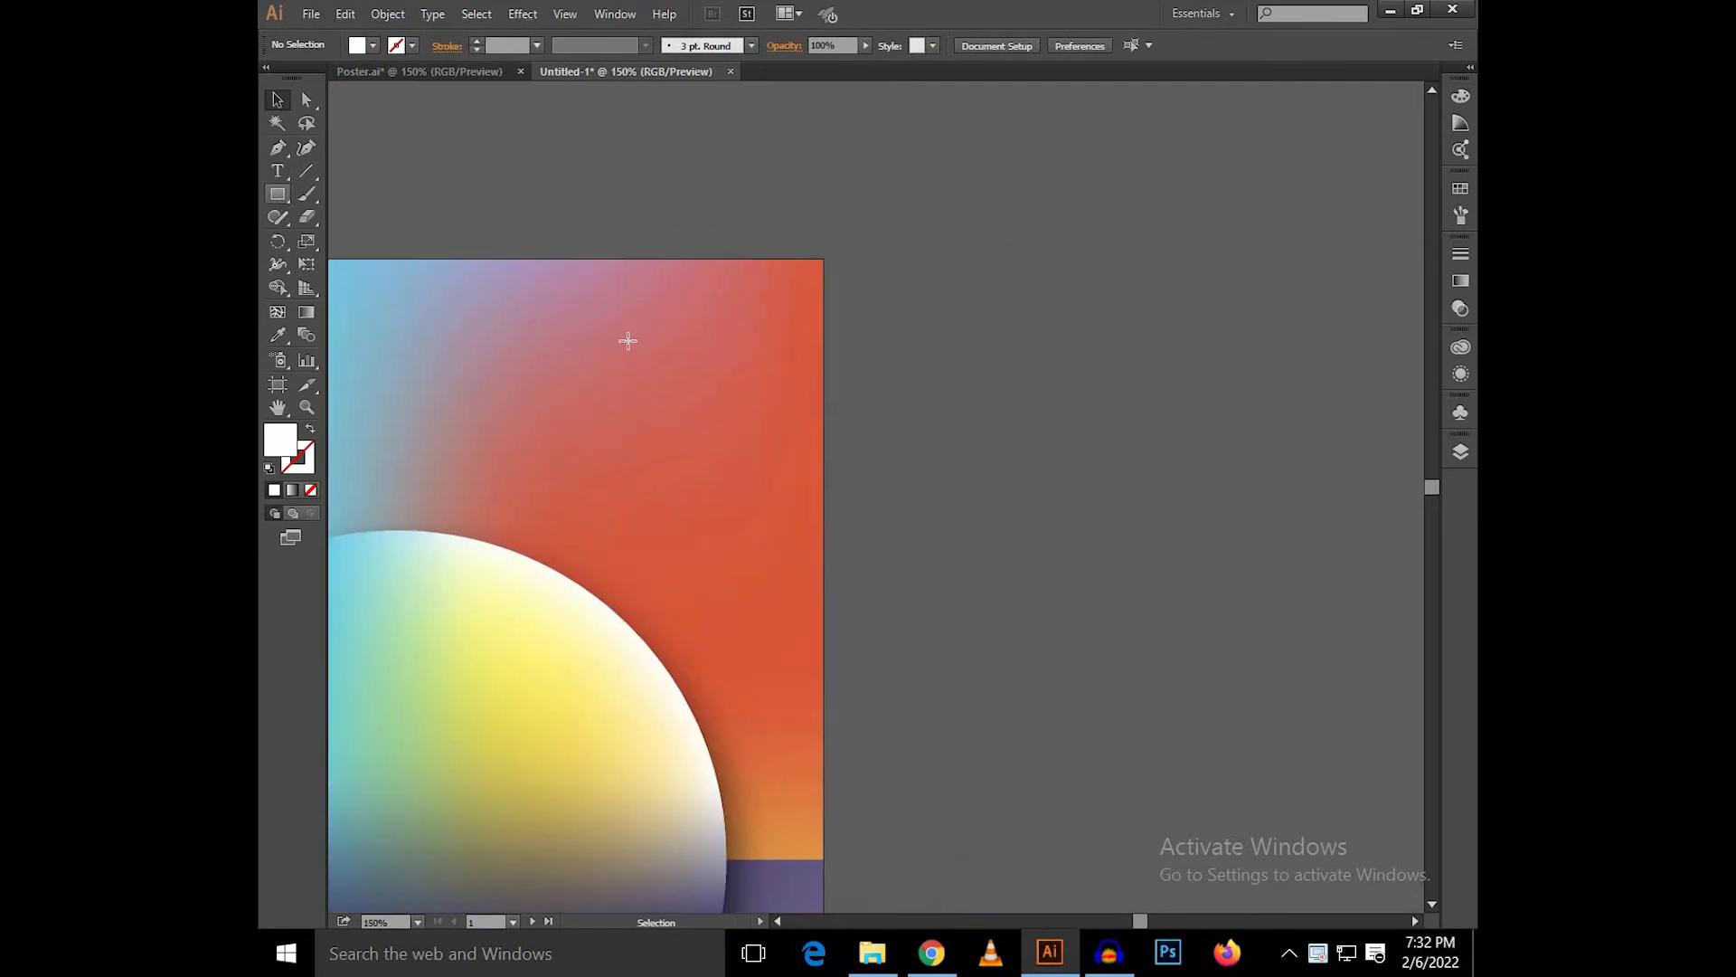
left_click_drag(855, 301, 860, 315)
key("v")
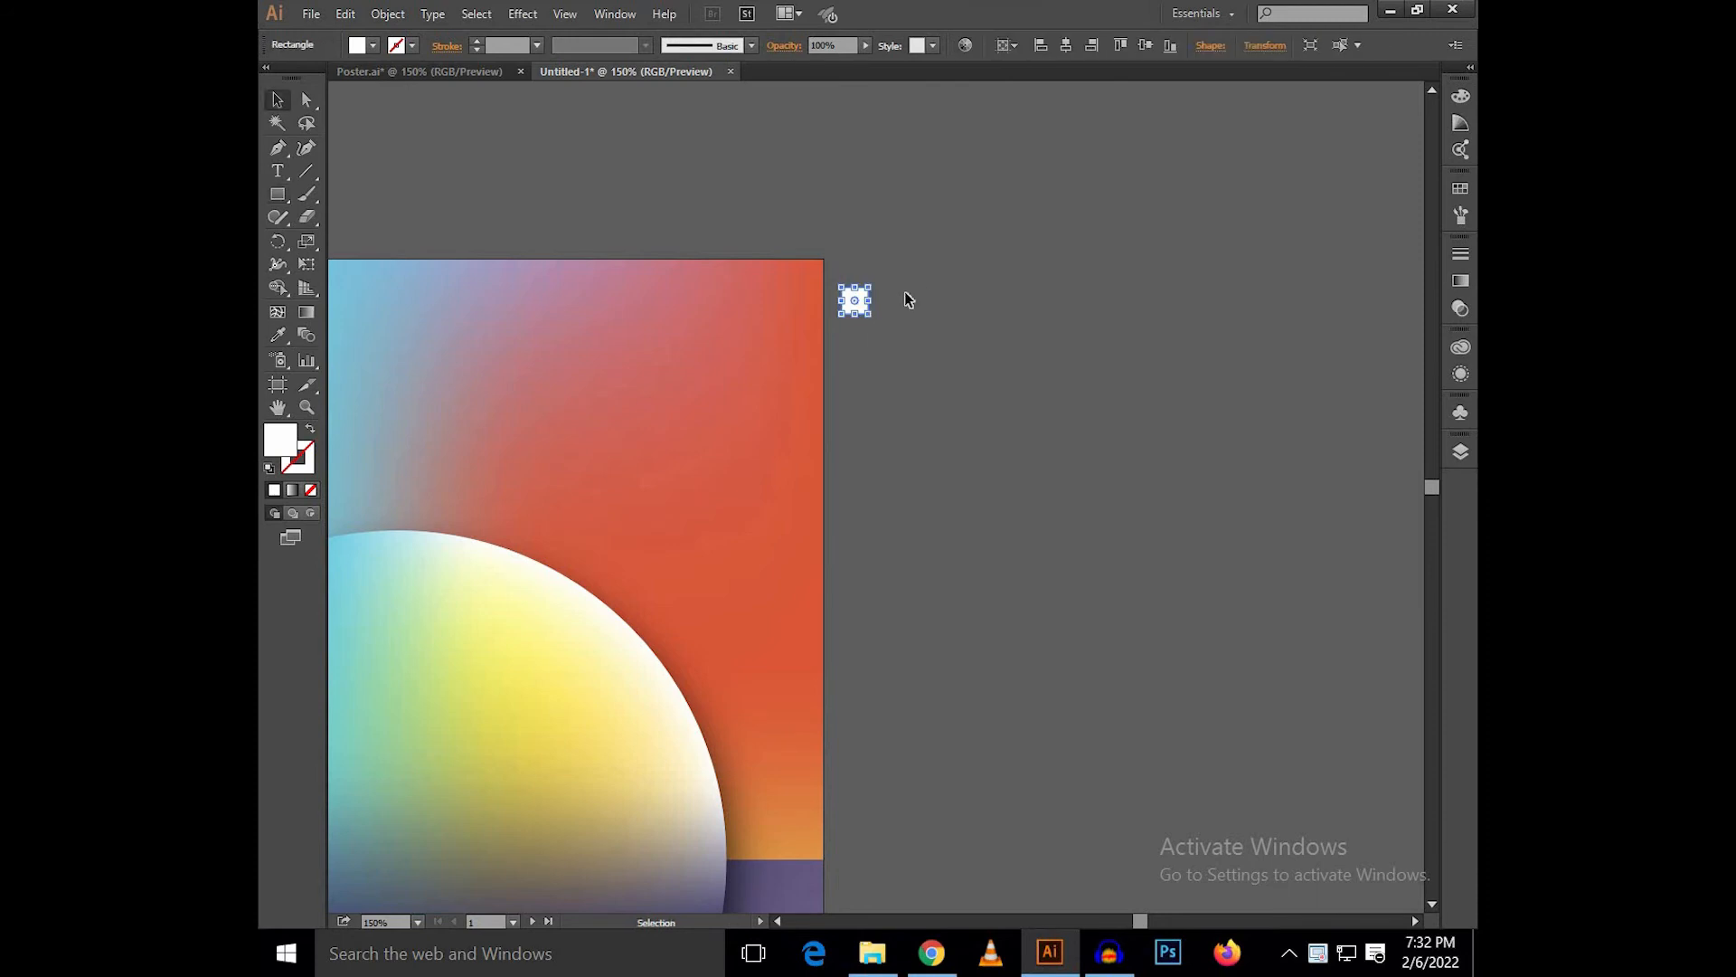
Duplicate the small white square sideways into an evenly spaced row of five squares.
left_click(906, 296)
scroll(905, 297, "up", 3)
left_click(750, 312)
left_click_drag(879, 324, 937, 333)
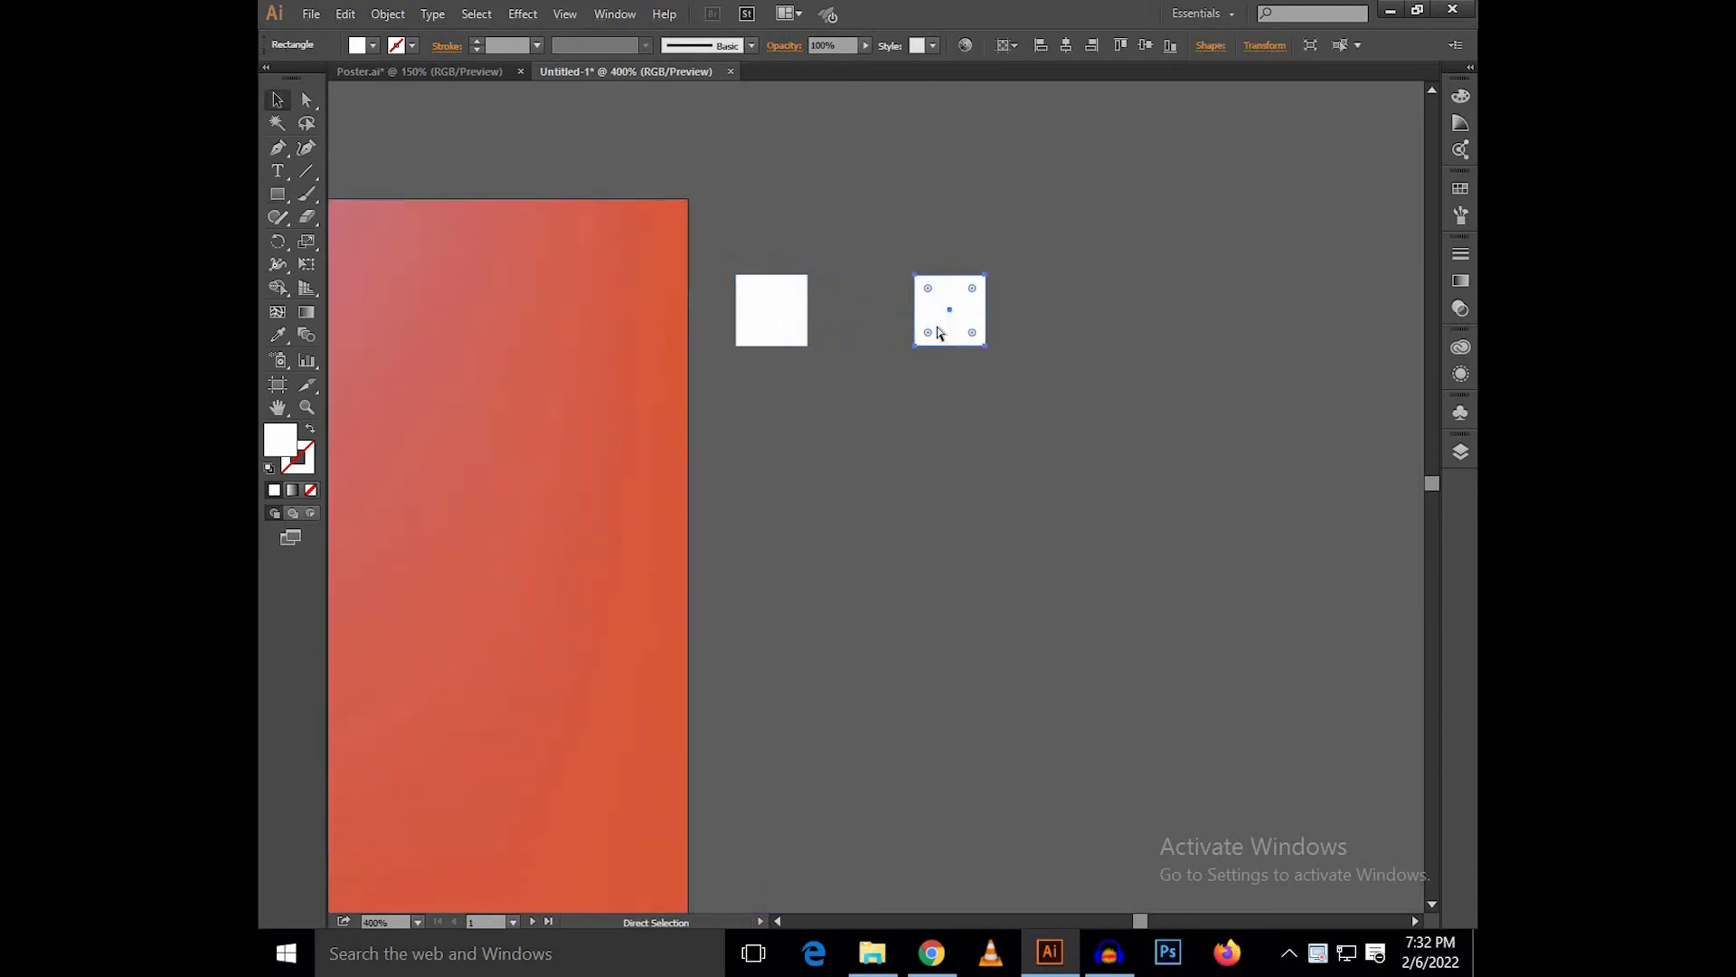
key("ctrl+d")
key("ctrl+d")
left_click(937, 170)
scroll(912, 280, "down", 2)
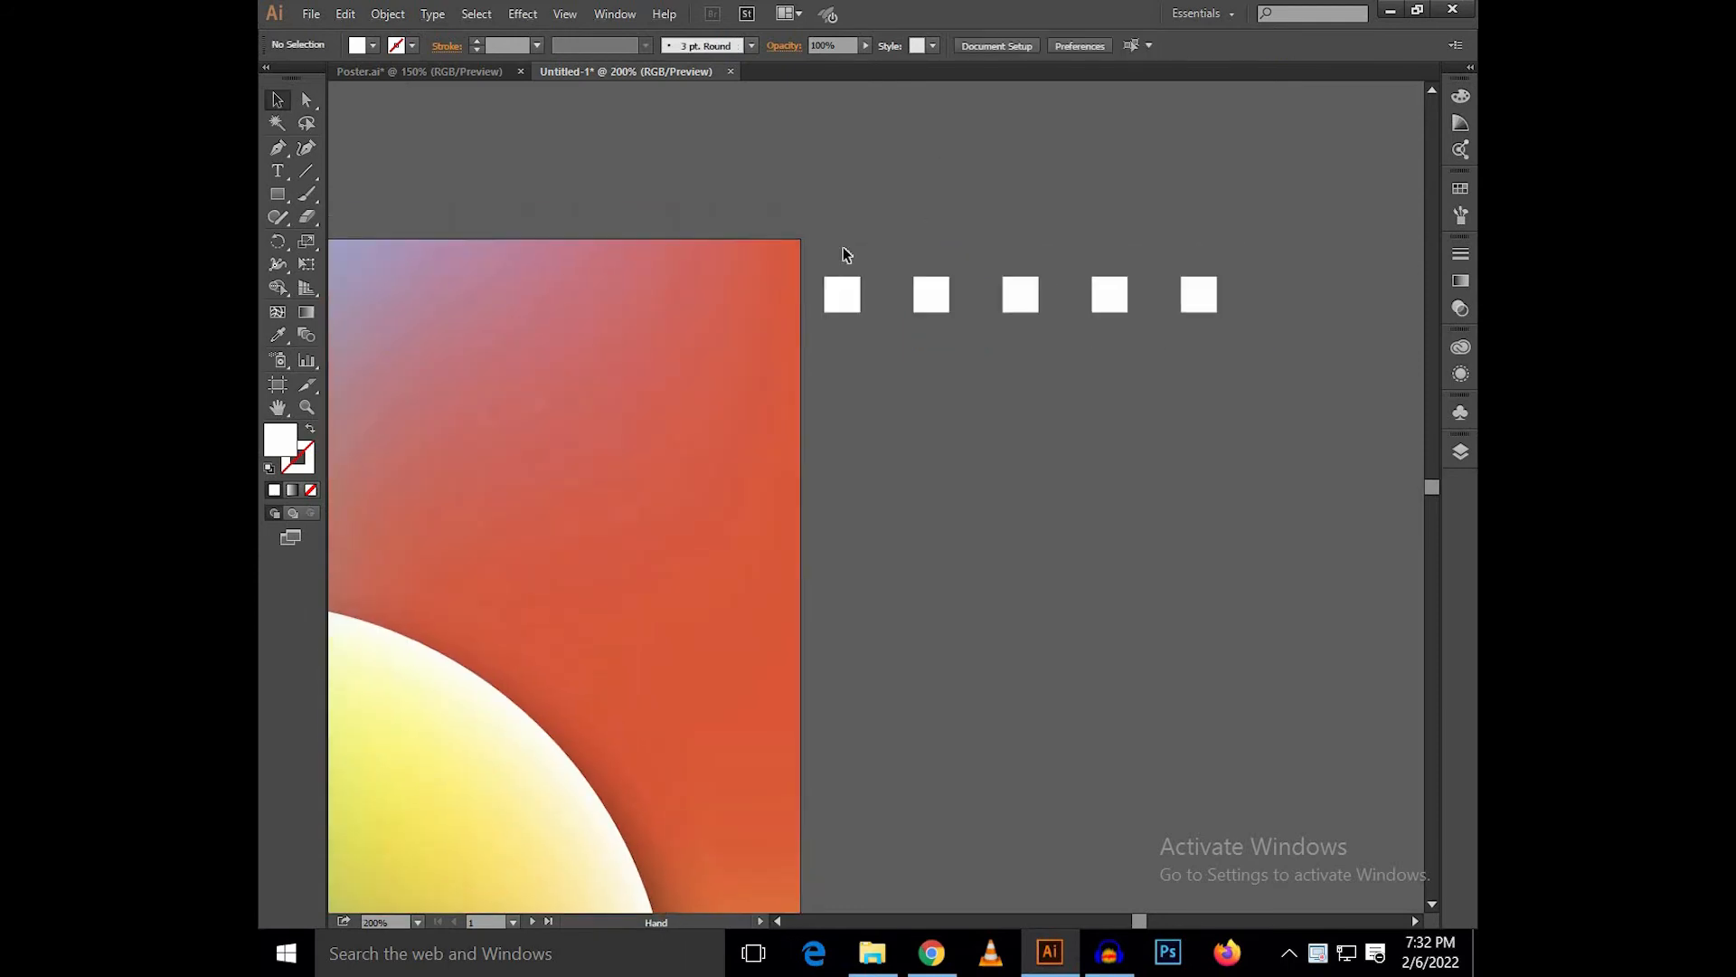
scroll(1319, 398, "down", 4)
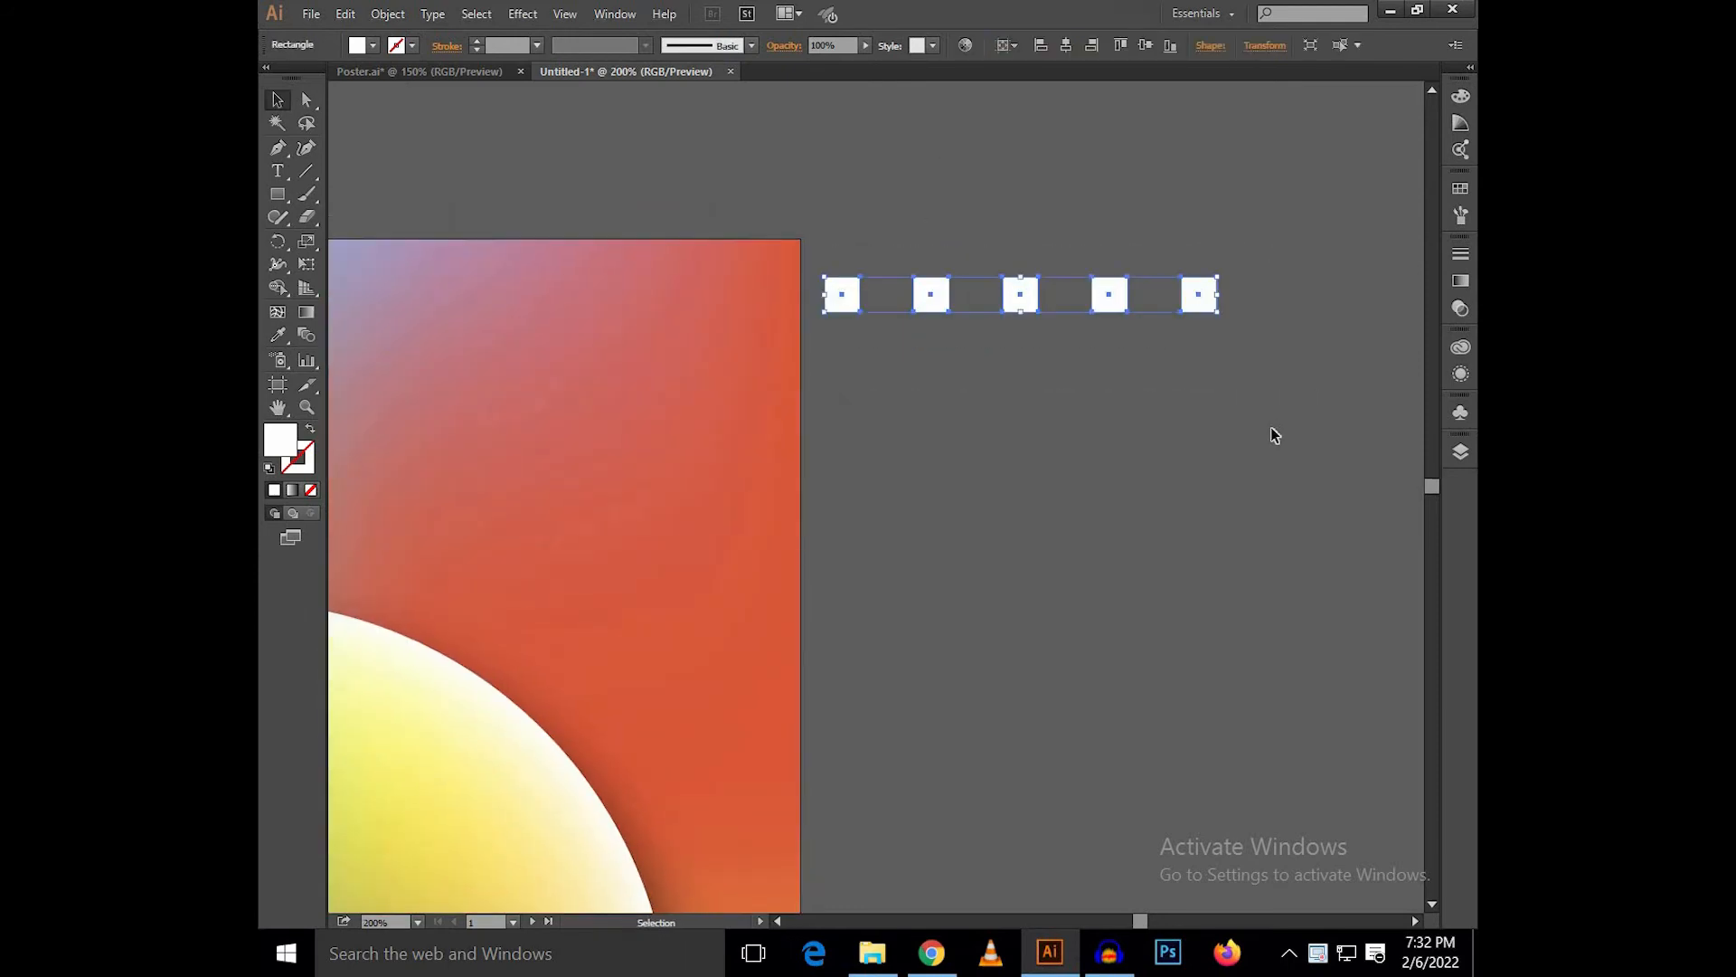
scroll(992, 333, "up", 2)
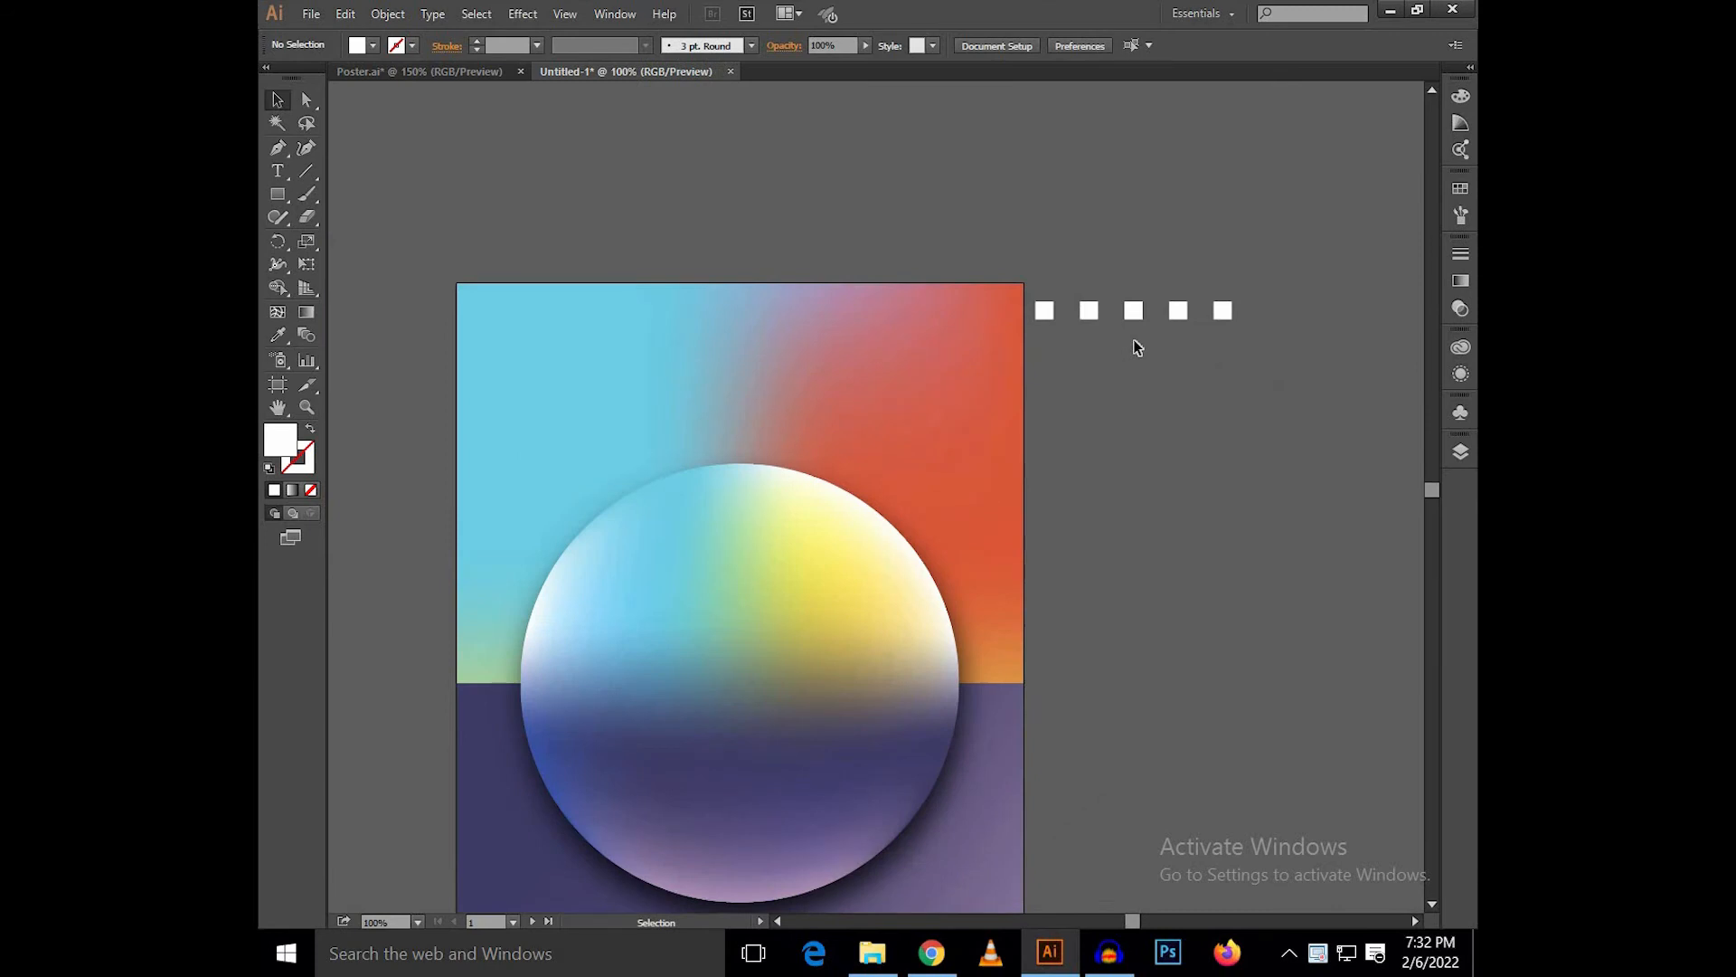
scroll(1165, 311, "up", 3)
Undo the last changes made to the row of white squares.
left_click_drag(1132, 294, 1030, 378)
key("ctrl+a")
key("ctrl+z")
key("ctrl+z")
key("ctrl+z")
key("ctrl+z")
Copy the white square sideways again at a new spacing and repeat the copy for a row of five.
key("v")
scroll(703, 367, "up", 2)
left_click_drag(748, 368, 967, 421)
key("ctrl+d")
key("ctrl+d")
key("ctrl+d")
Move the row of five white squares onto the upper right part of the poster.
scroll(947, 393, "down", 3)
left_click_drag(861, 364, 1317, 508)
left_click_drag(863, 408, 613, 429)
scroll(1034, 440, "left", 3)
Copy the row of squares directly below itself and repeat the copy into an evenly spaced grid of 18 rows.
left_click_drag(960, 425, 882, 489)
scroll(875, 432, "down", 1)
scroll(942, 317, "down", 2)
key("ctrl+d")
key("ctrl+d")
key("ctrl+d")
key("ctrl+d")
key("ctrl+d")
key("ctrl+d")
key("ctrl+d")
key("ctrl+d")
key("ctrl+d")
key("ctrl+d")
key("ctrl+d")
key("ctrl+d")
key("ctrl+d")
key("ctrl+d")
key("ctrl+d")
key("ctrl+d")
Group all the white squares without the circle and bring the circle in front of them.
left_click(965, 253, "shift")
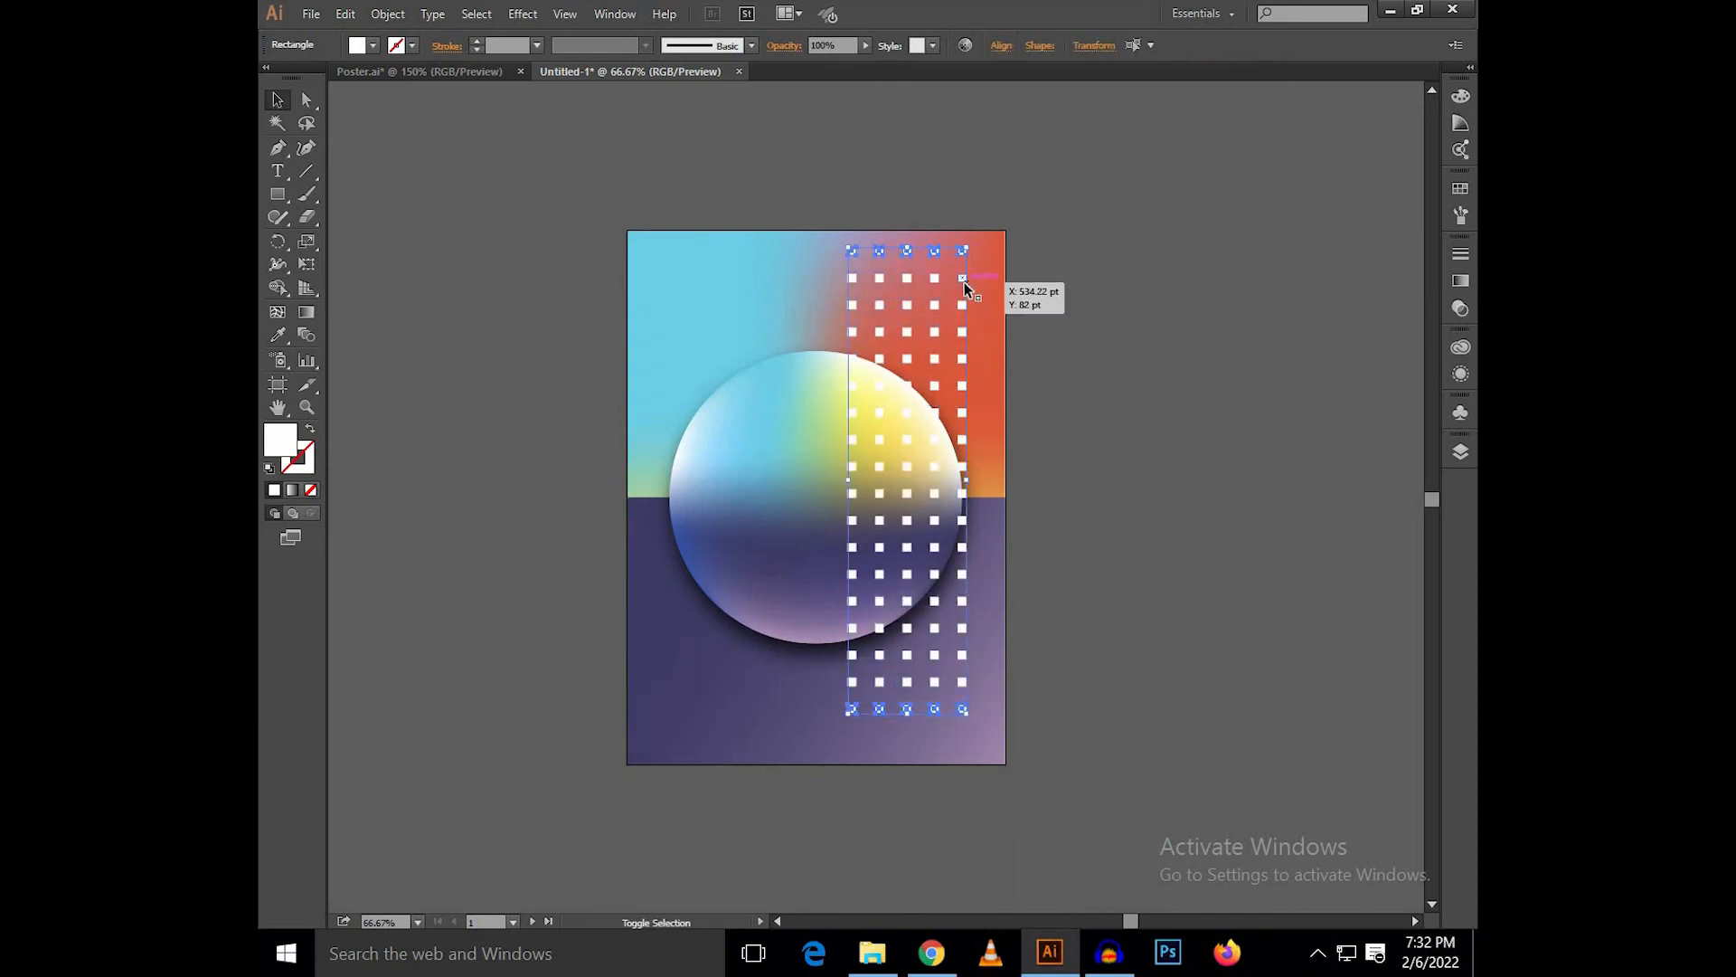
left_click(984, 258)
left_click(1002, 522)
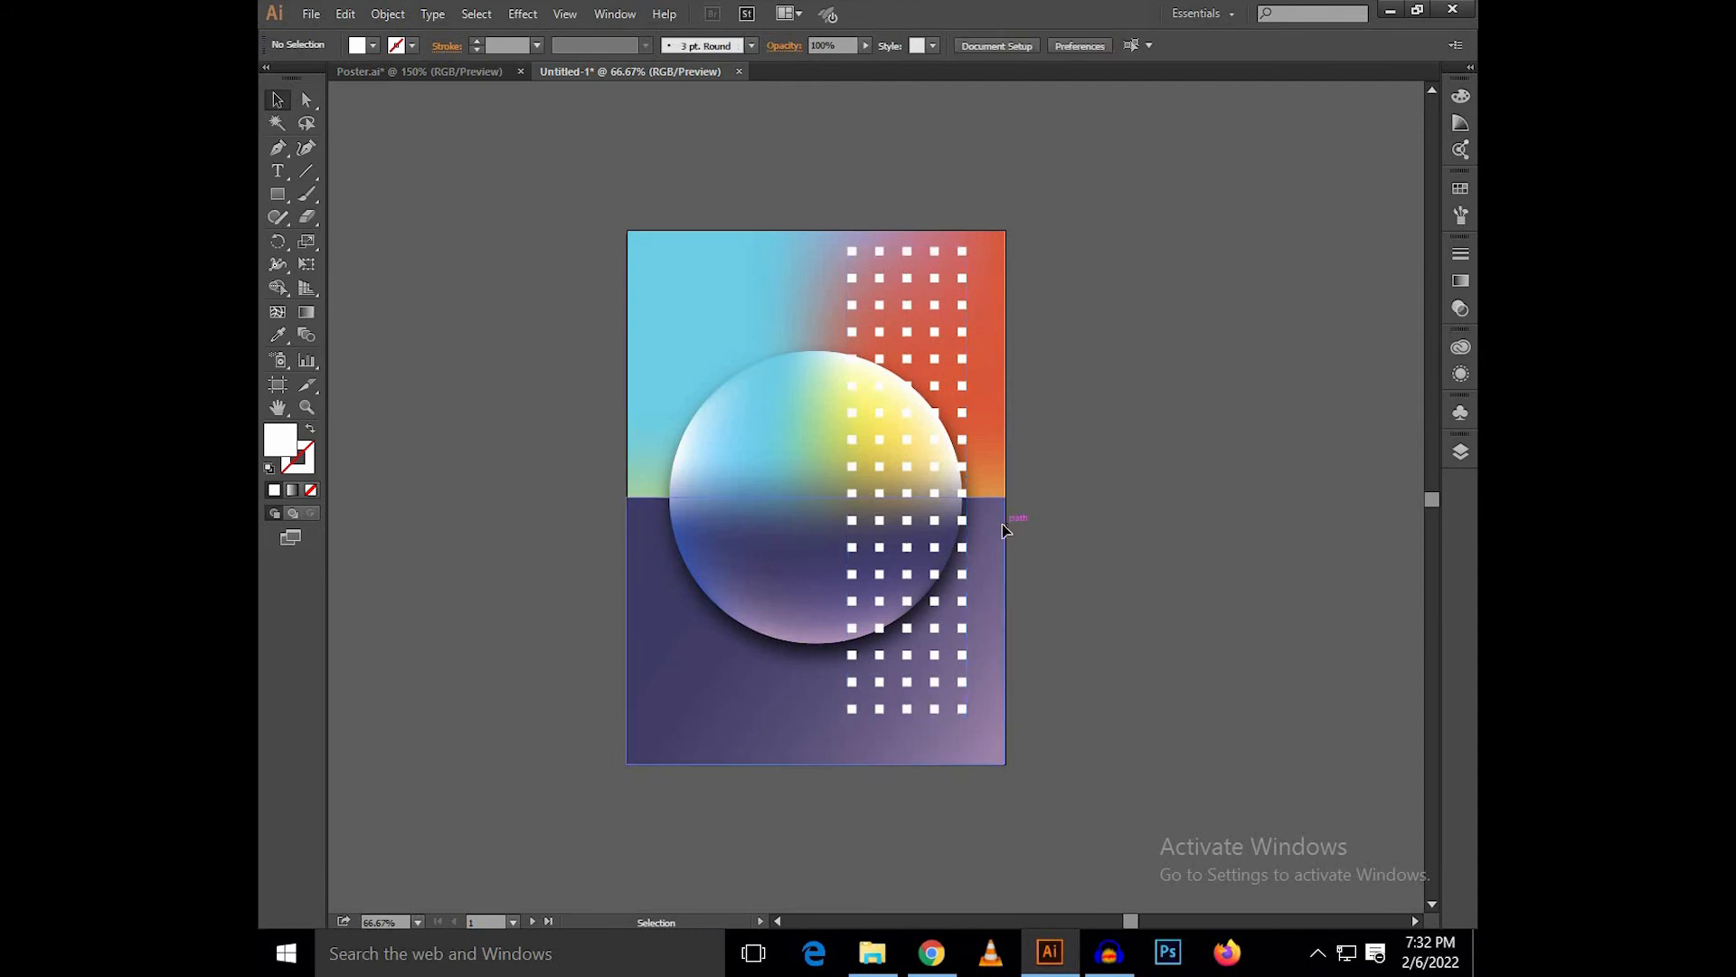
left_click(1013, 523)
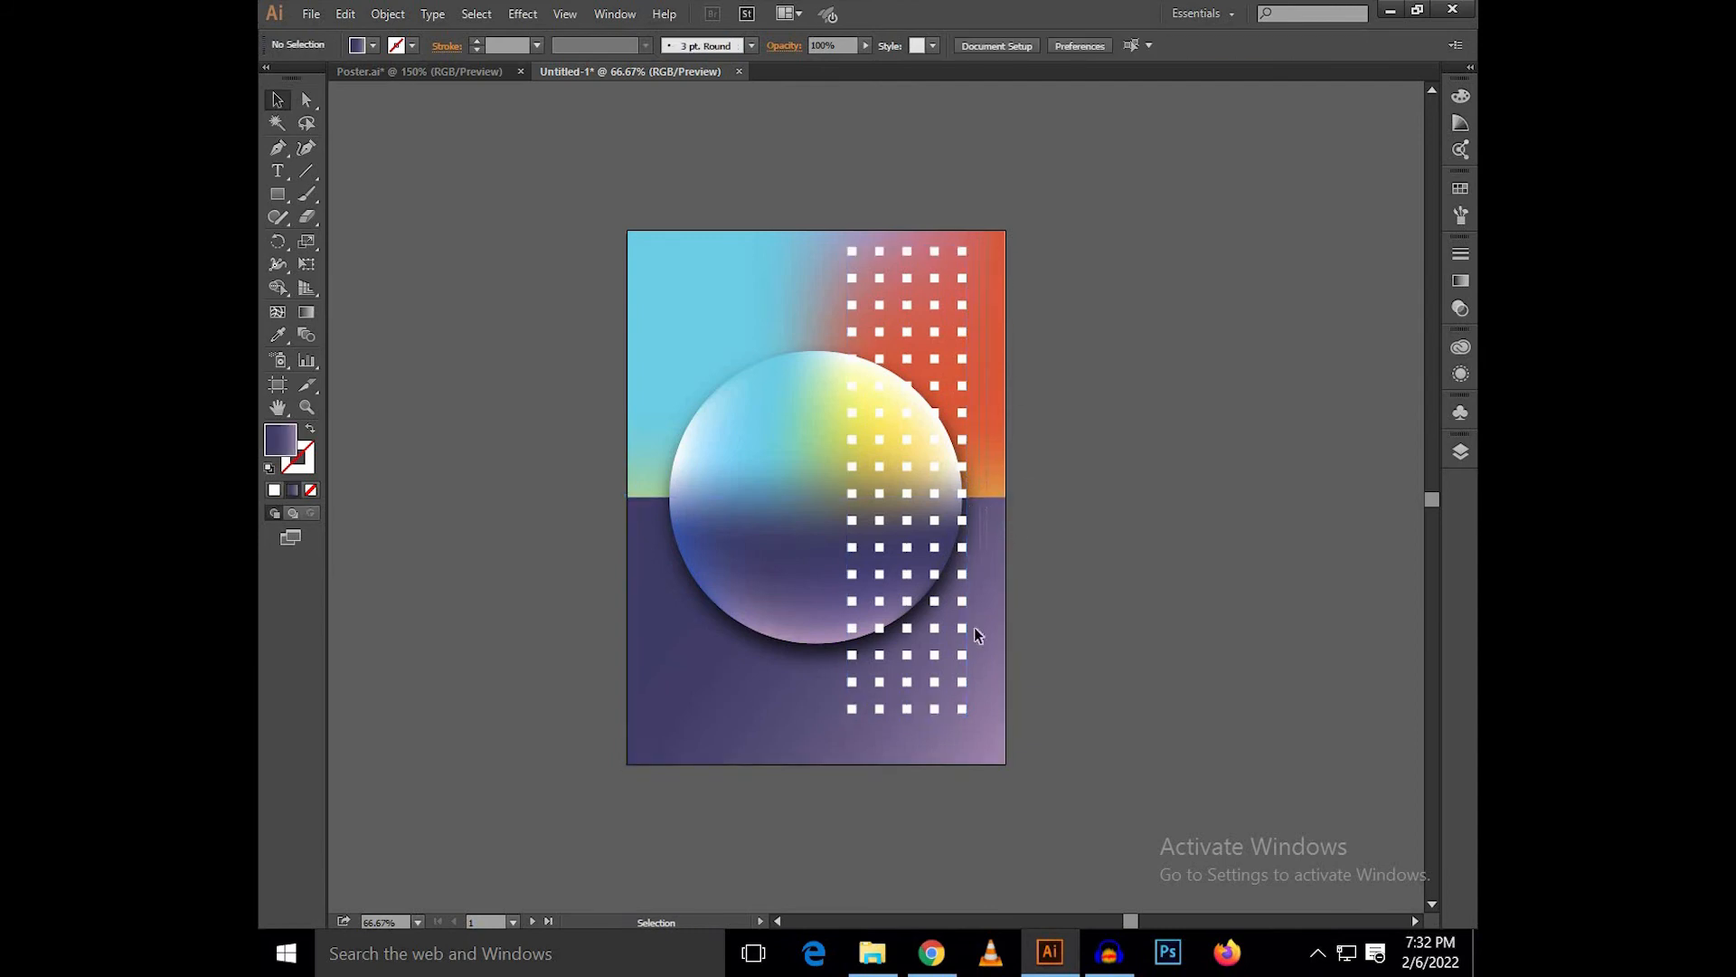
left_click_drag(963, 724, 836, 503)
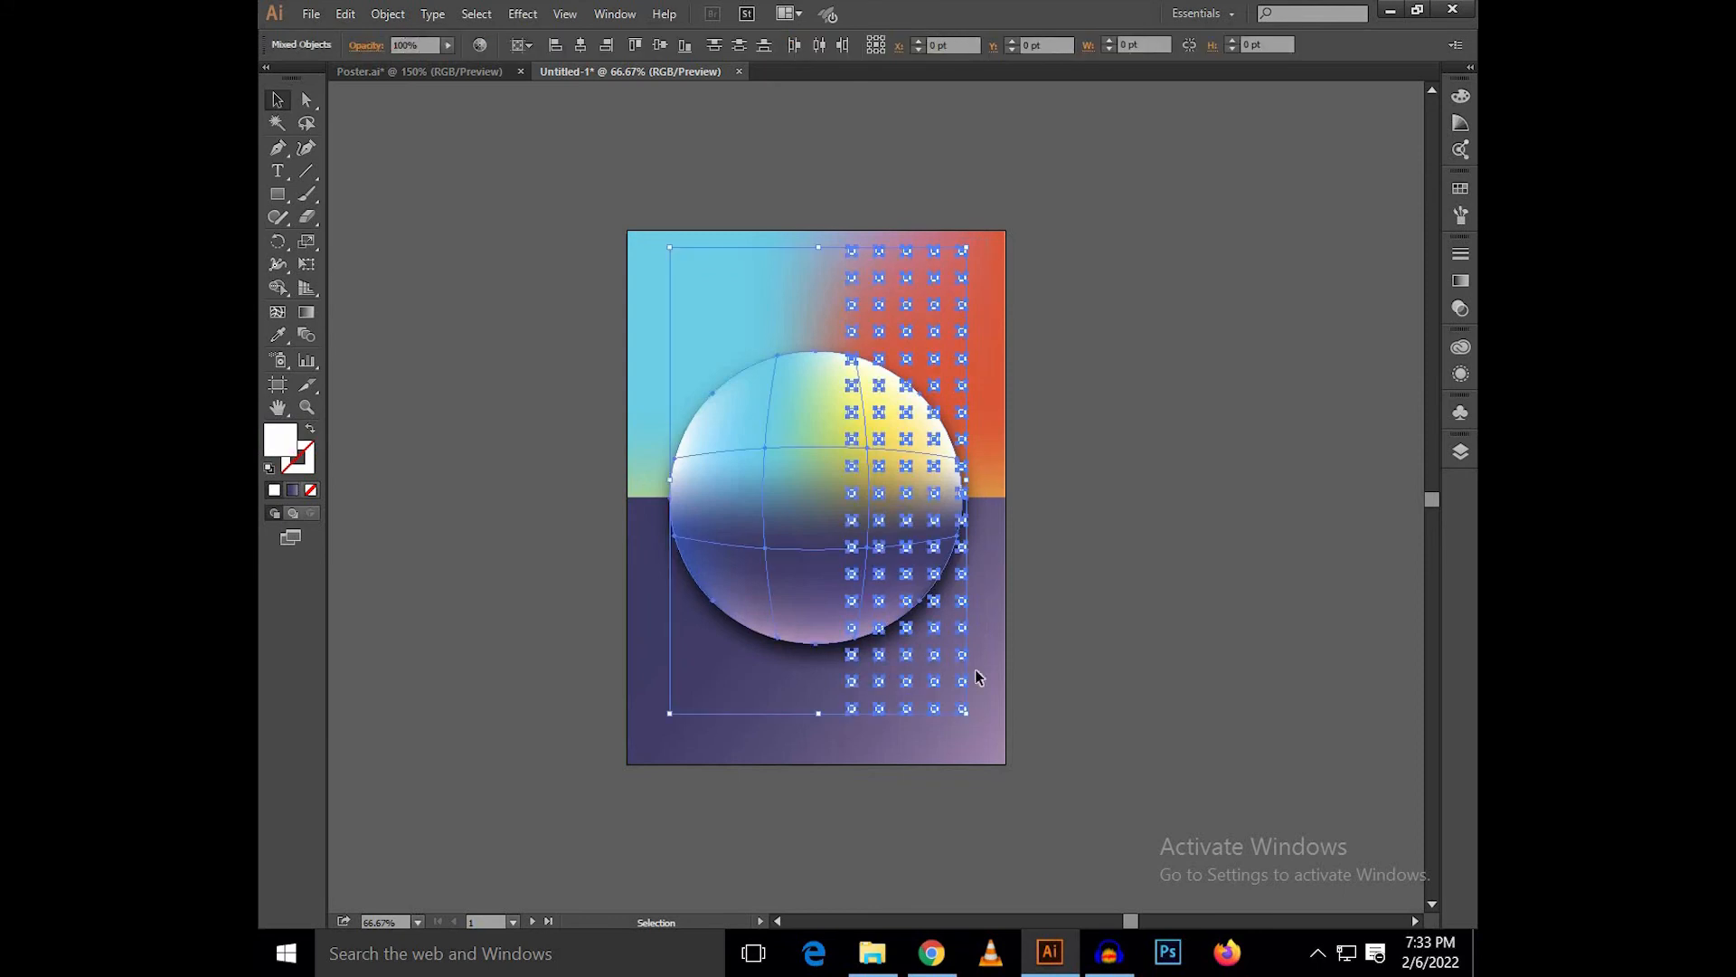
left_click(836, 503, "shift")
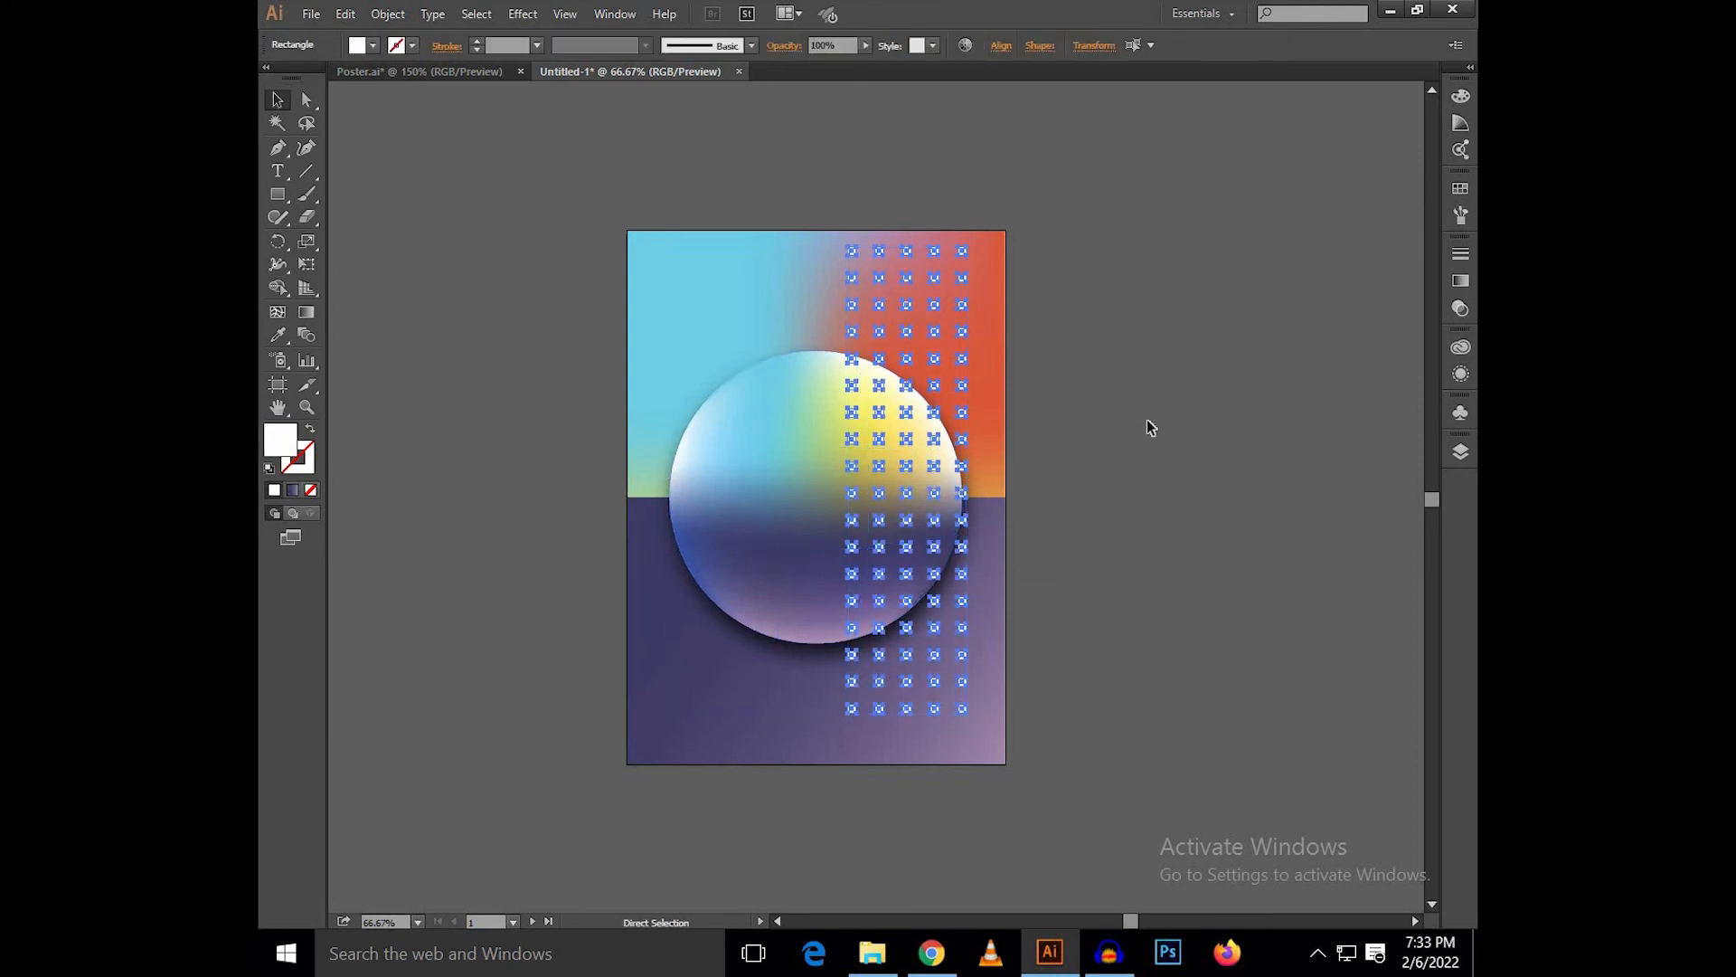
left_click(1148, 426)
left_click(794, 499)
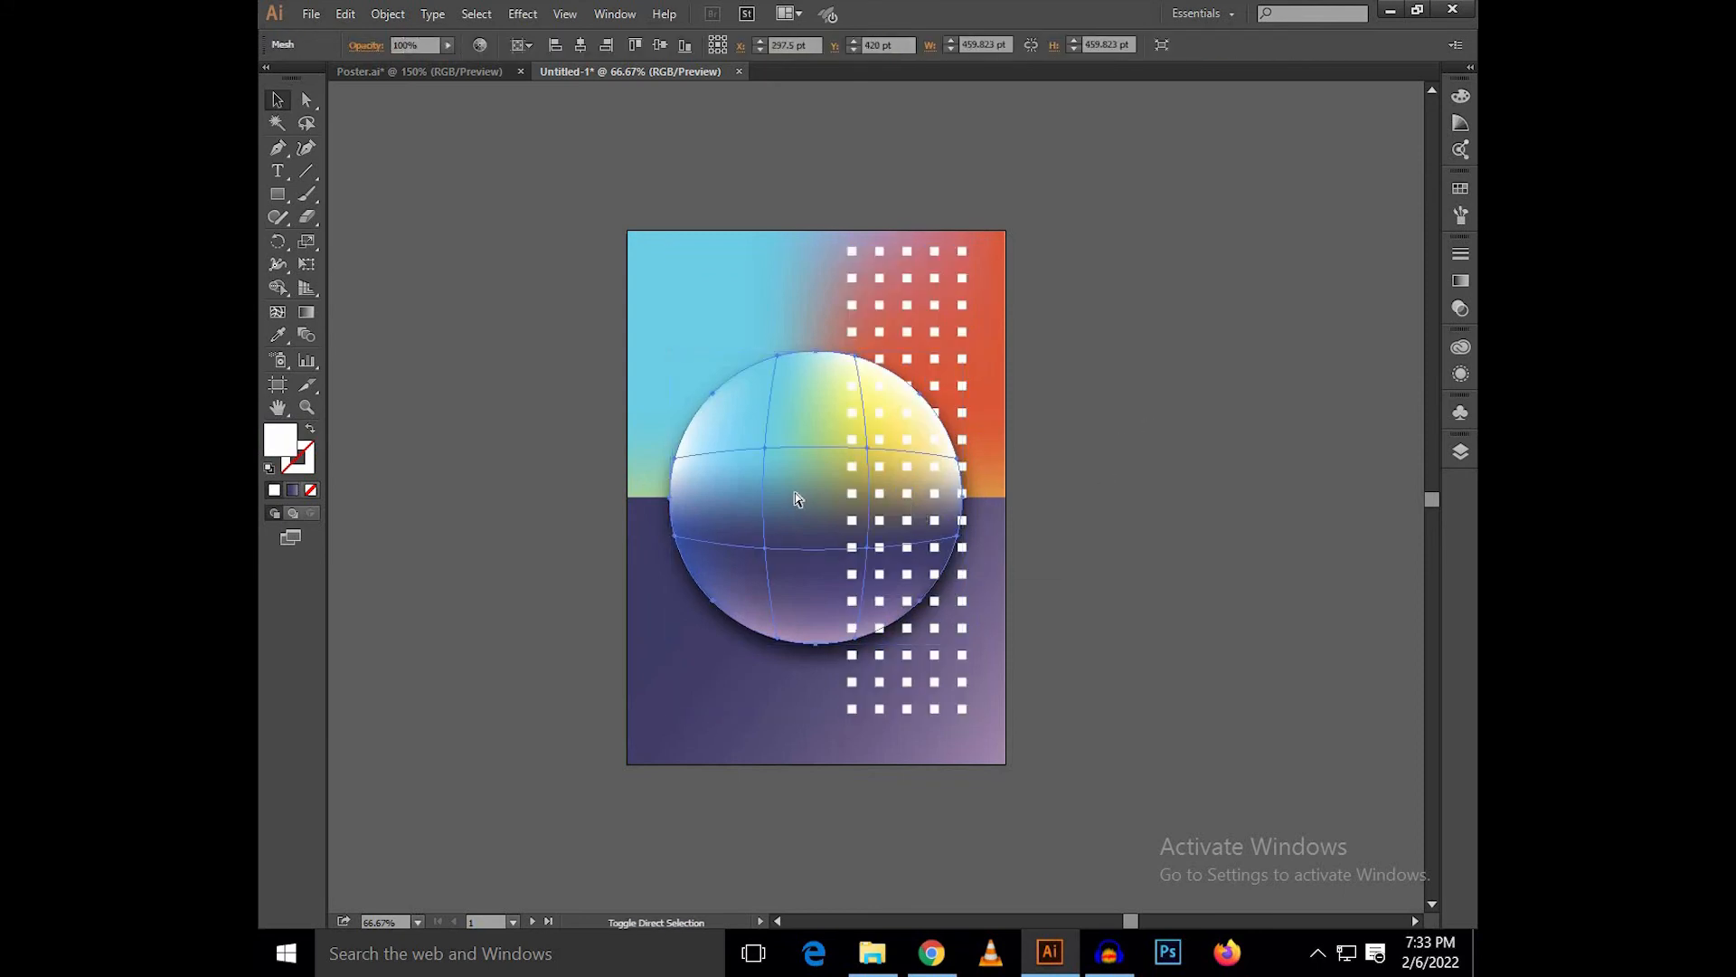
Nudge the grid of white squares slightly down and to the left on the poster.
left_click(941, 330)
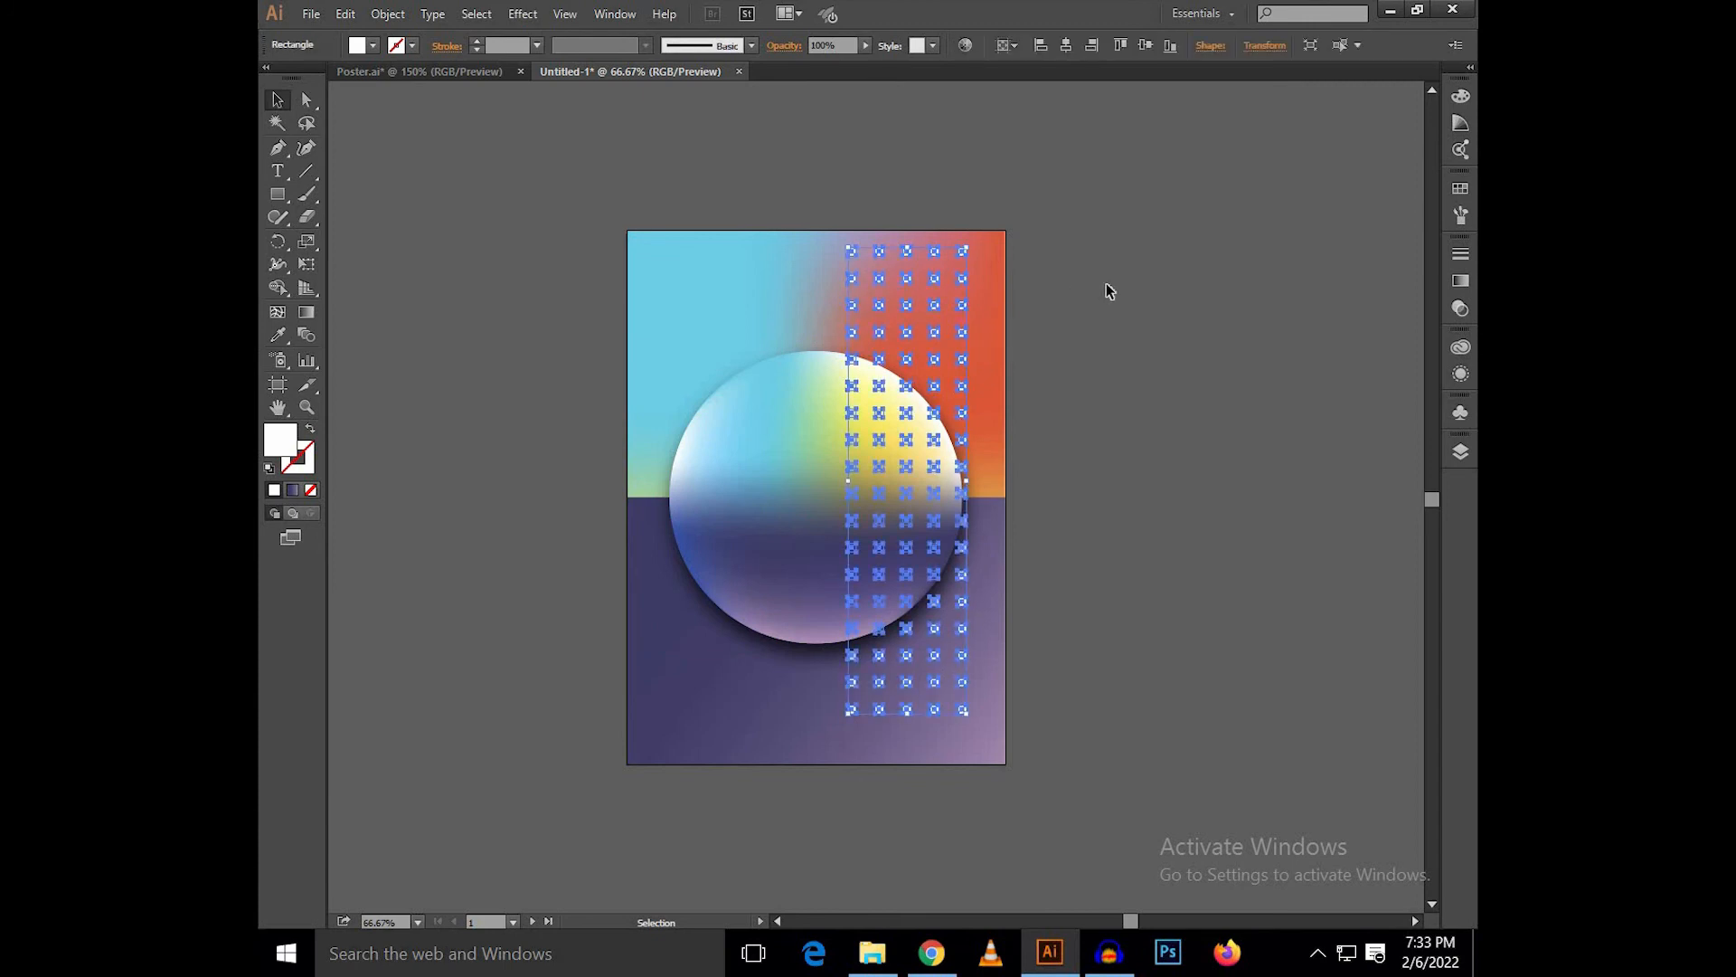
key("shift+Down")
key("shift+Left")
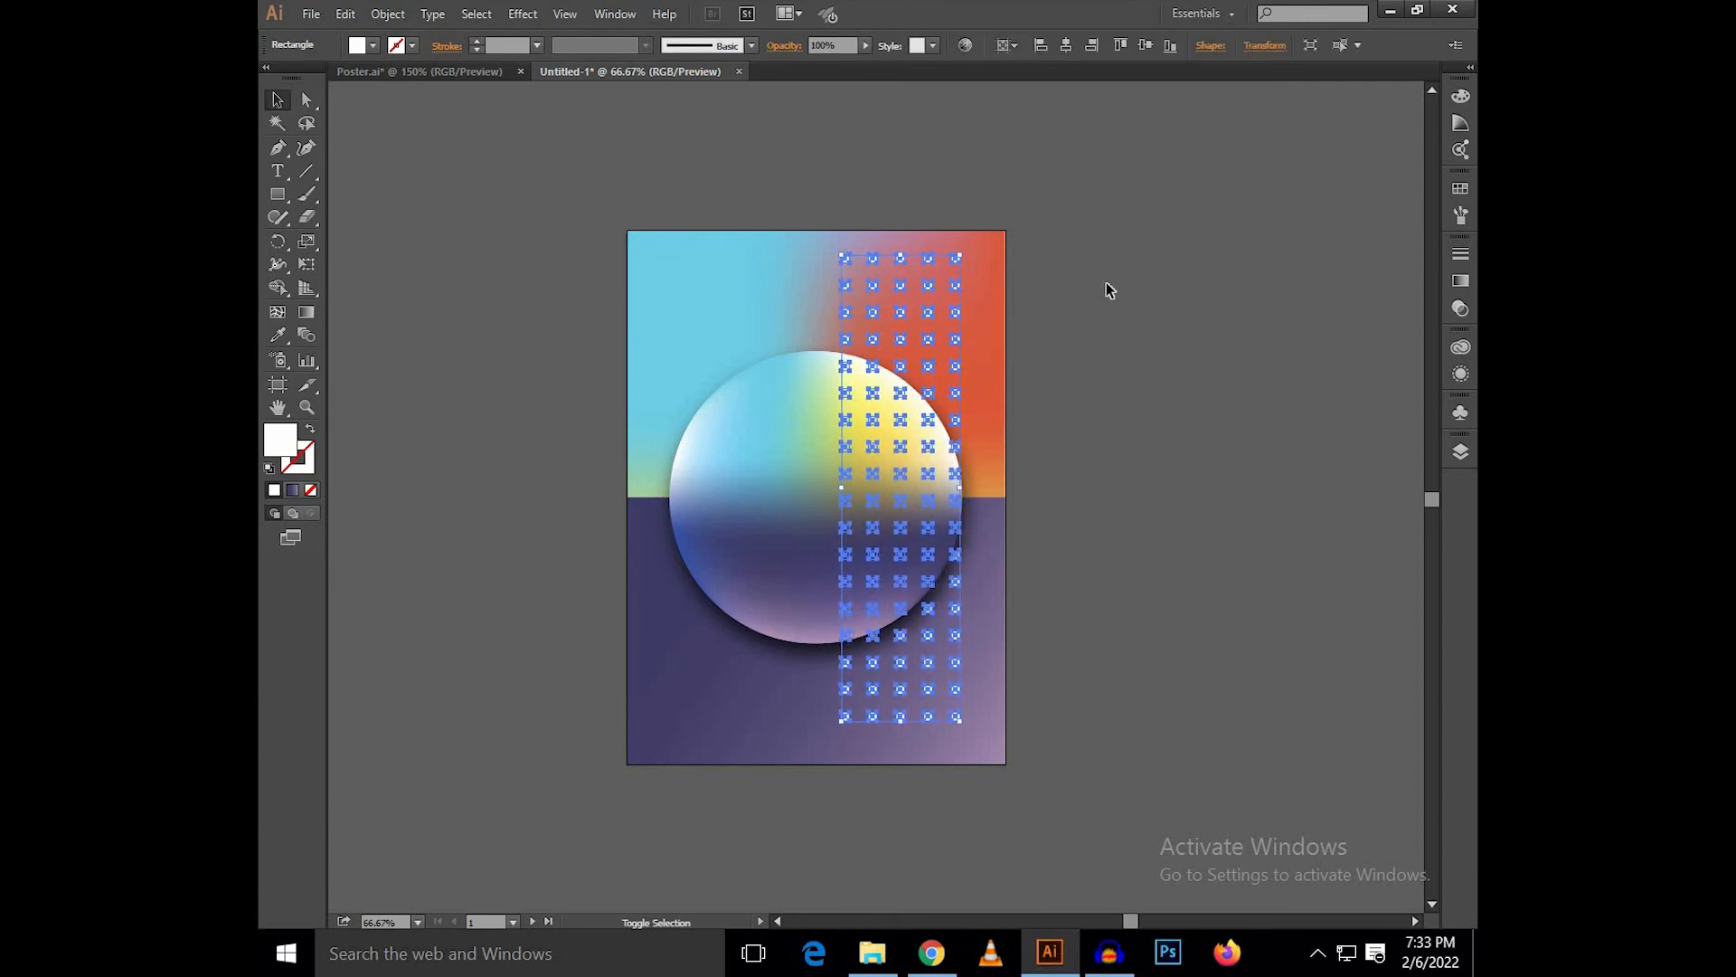
key("Up")
key("Up")
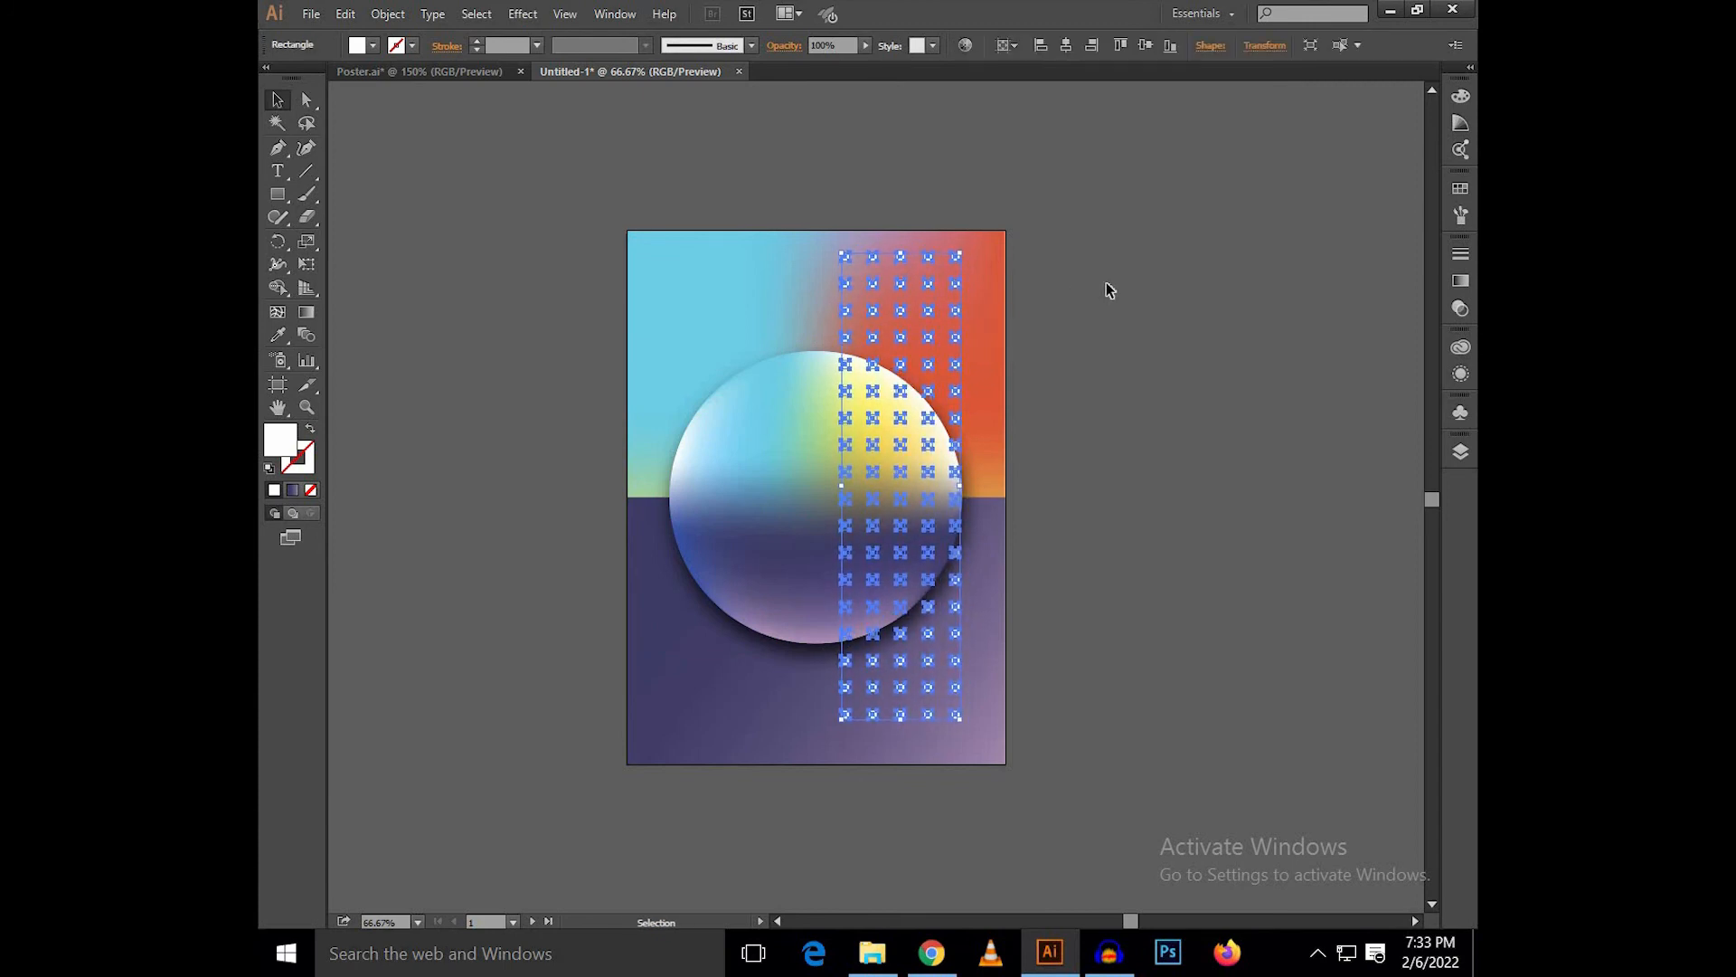
Lower the opacity of the grid of white squares slightly and deselect it.
left_click(1107, 284)
left_click(932, 312)
left_click(903, 163)
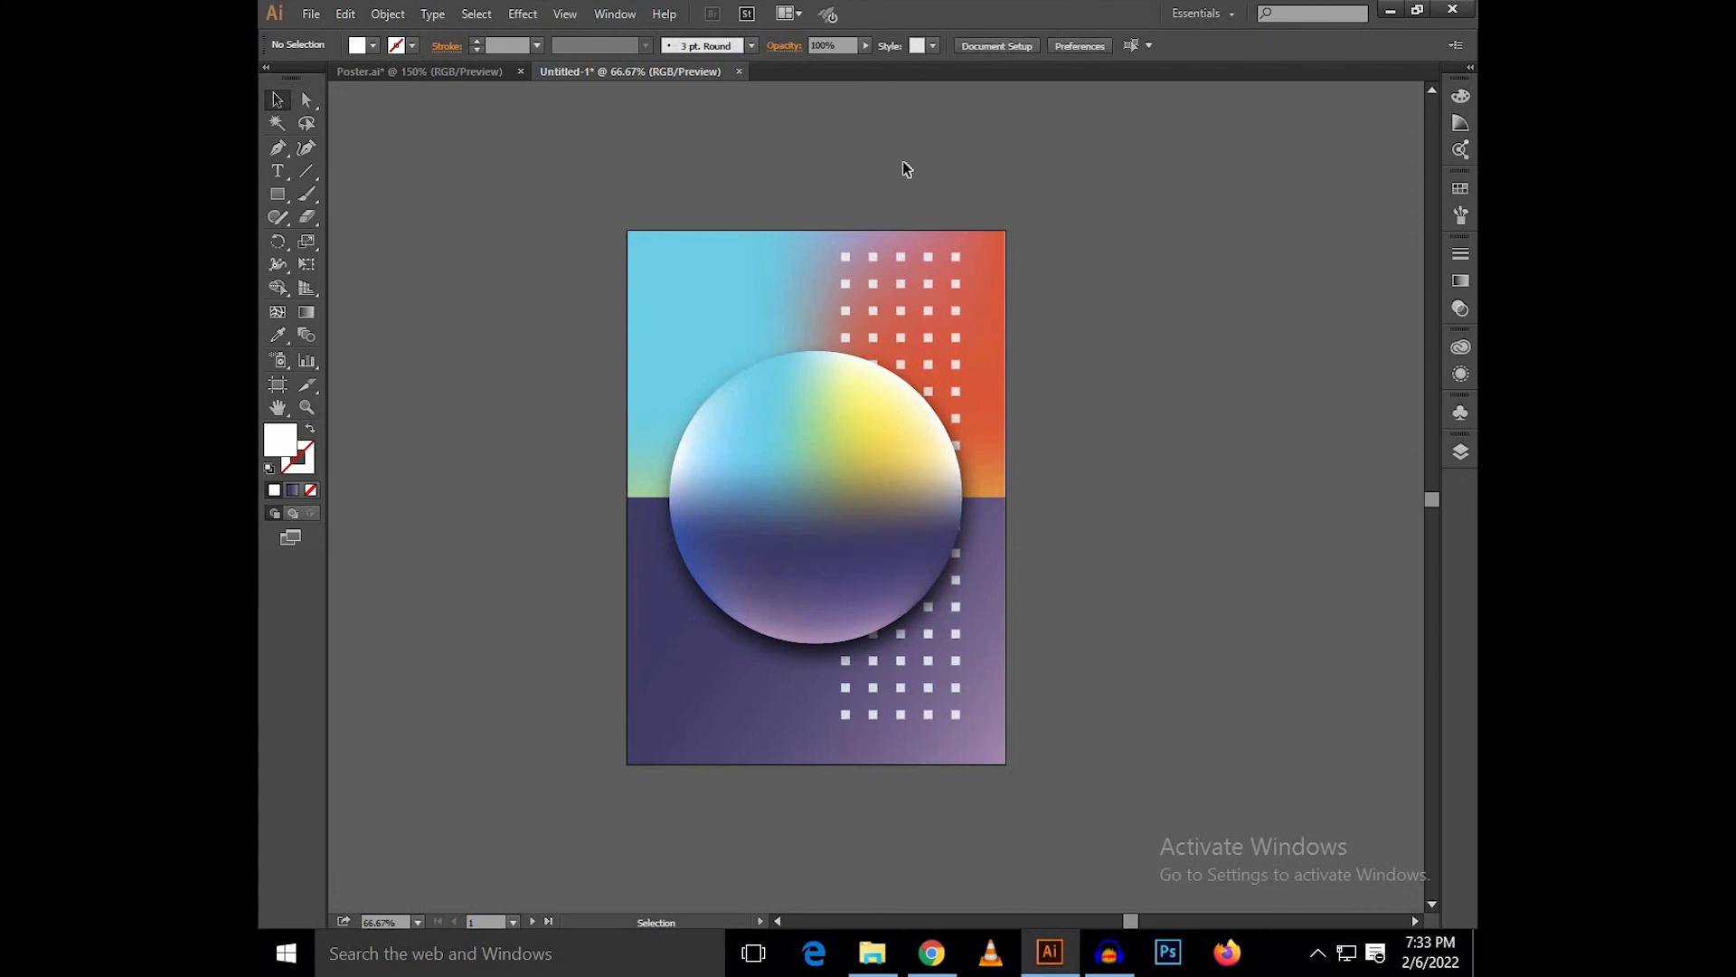
Look at the Poster.ai document for reference.
left_click(507, 74)
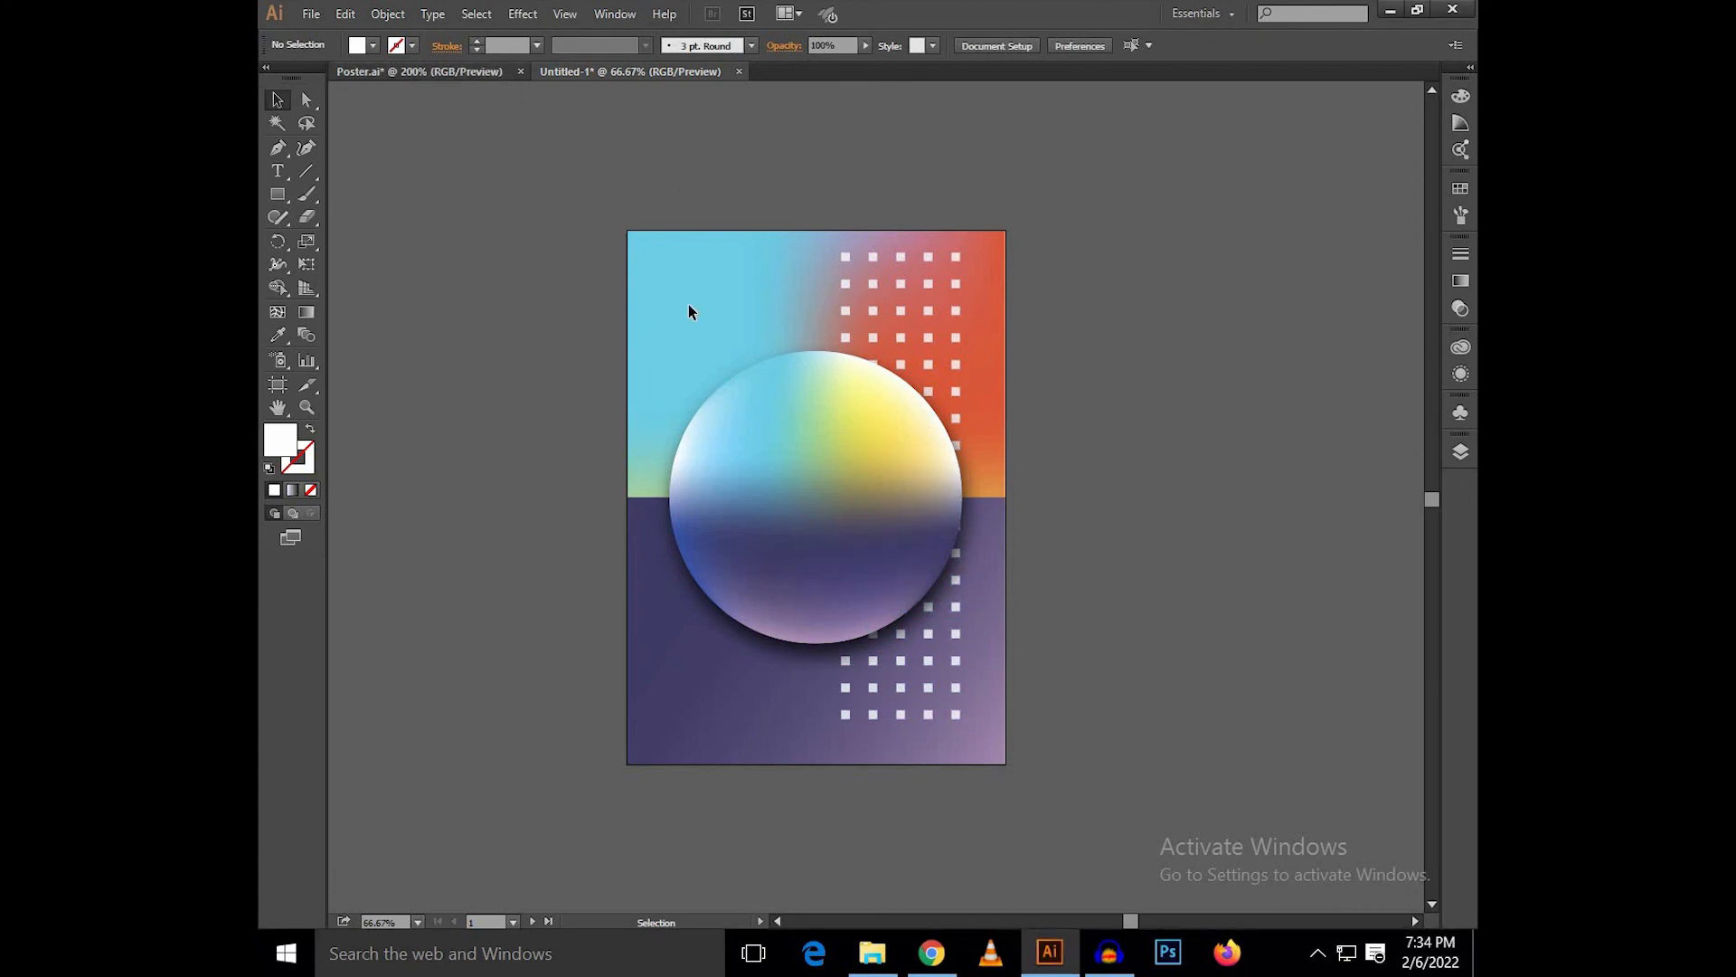
Place the GENESIS title on the purple lower half of the poster, near its bottom edge.
key("ctrl+a")
left_click_drag(1018, 448, 1132, 760)
left_click(1125, 560)
scroll(1018, 763, "up", 2)
mouse_move(959, 774)
left_mouse_down()
mouse_move(933, 735)
mouse_move(901, 779)
mouse_move(945, 798)
left_mouse_up()
scroll(934, 735, "down", 3)
scroll(895, 780, "up", 1)
Nudge the GENESIS title slightly down and to the left below the grid of squares, and deselect it.
key("Down")
key("Down")
key("Down")
key("Left")
key("Left")
key("Left")
key("Left")
key("Left")
key("Left")
key("Left")
key("Left")
key("Left")
key("Left")
key("Left")
key("Left")
key("Left")
key("Left")
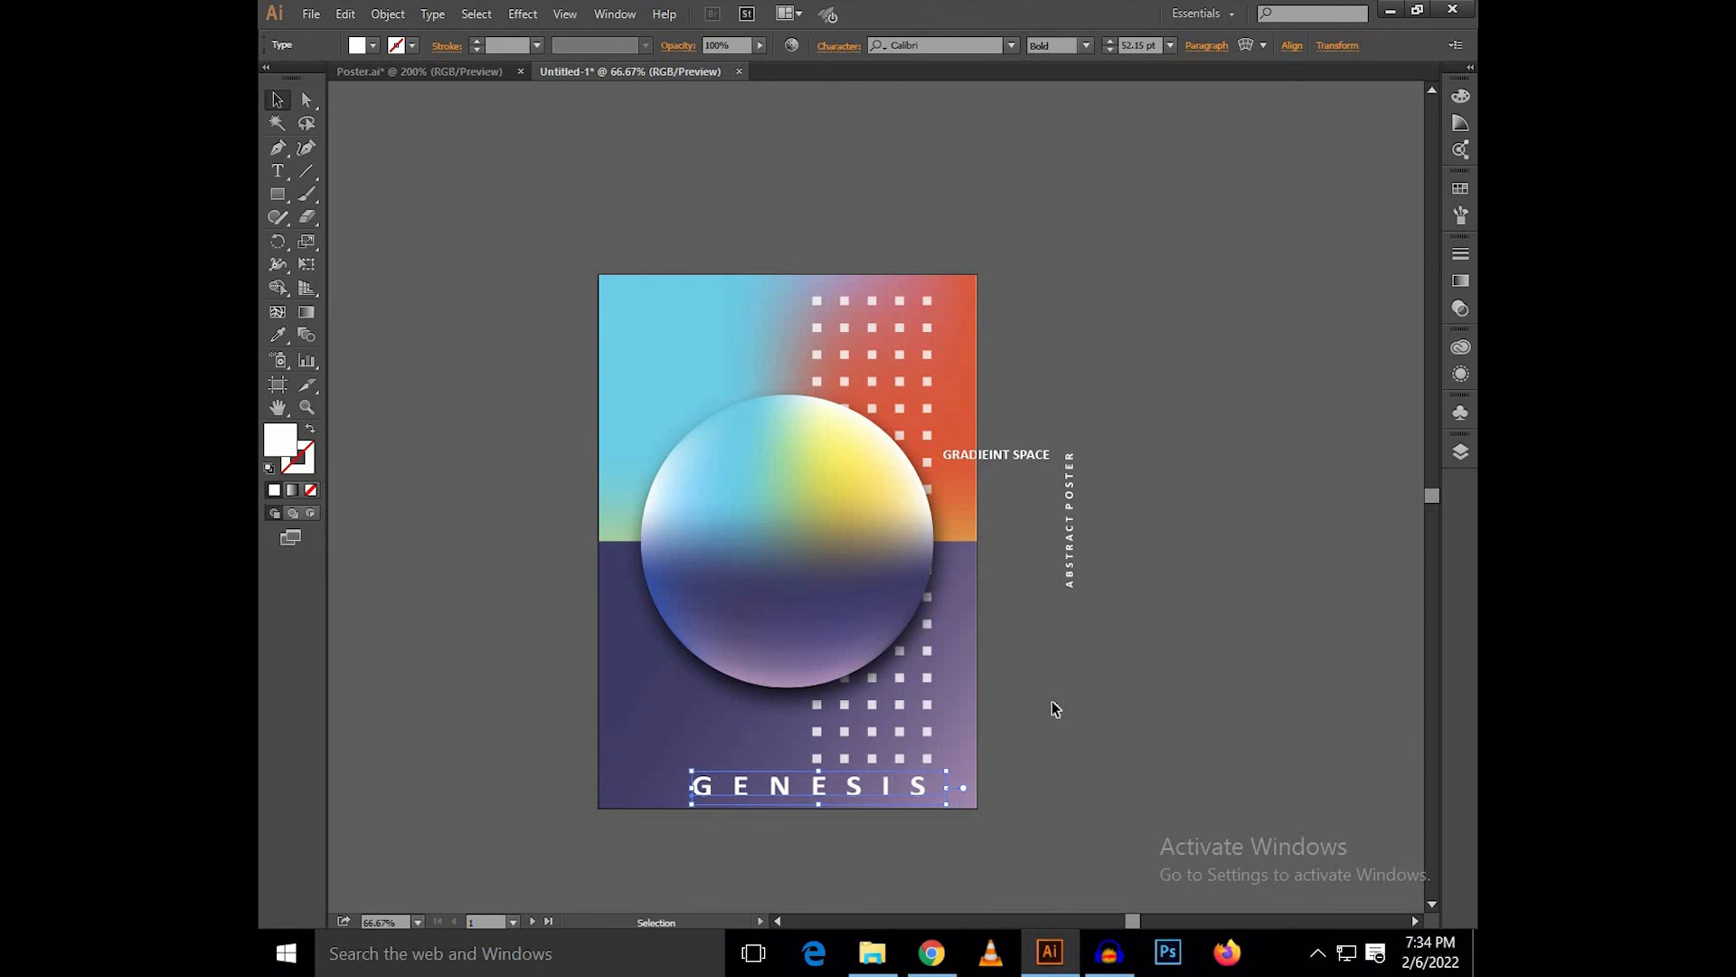
key("Right")
key("Right")
key("Right")
key("Right")
key("Right")
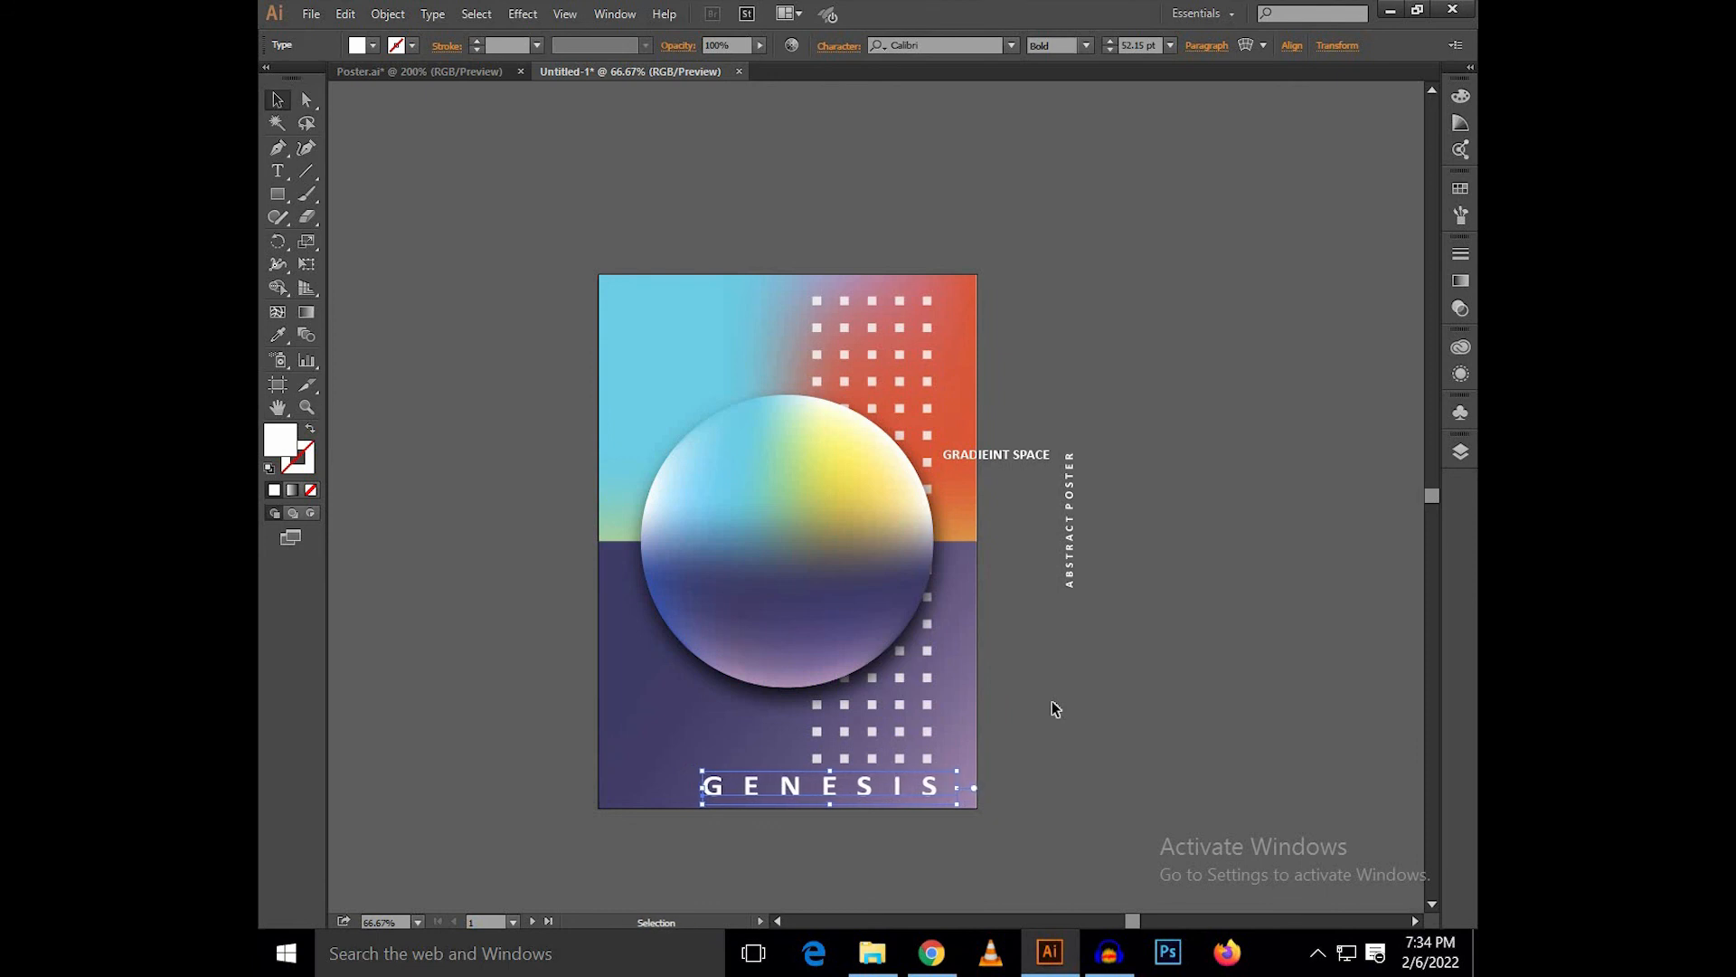
left_click(1056, 708)
Enlarge the GRADIEINT SPACE text to about 30 pt and align it in the poster's upper-left corner, level with the top squares.
left_click_drag(1009, 472, 836, 393)
scroll(696, 313, "up", 2)
left_click_drag(742, 313, 744, 344)
key("Up")
key("Up")
key("Up")
key("Up")
key("Up")
key("Up")
key("Up")
key("Up")
key("Up")
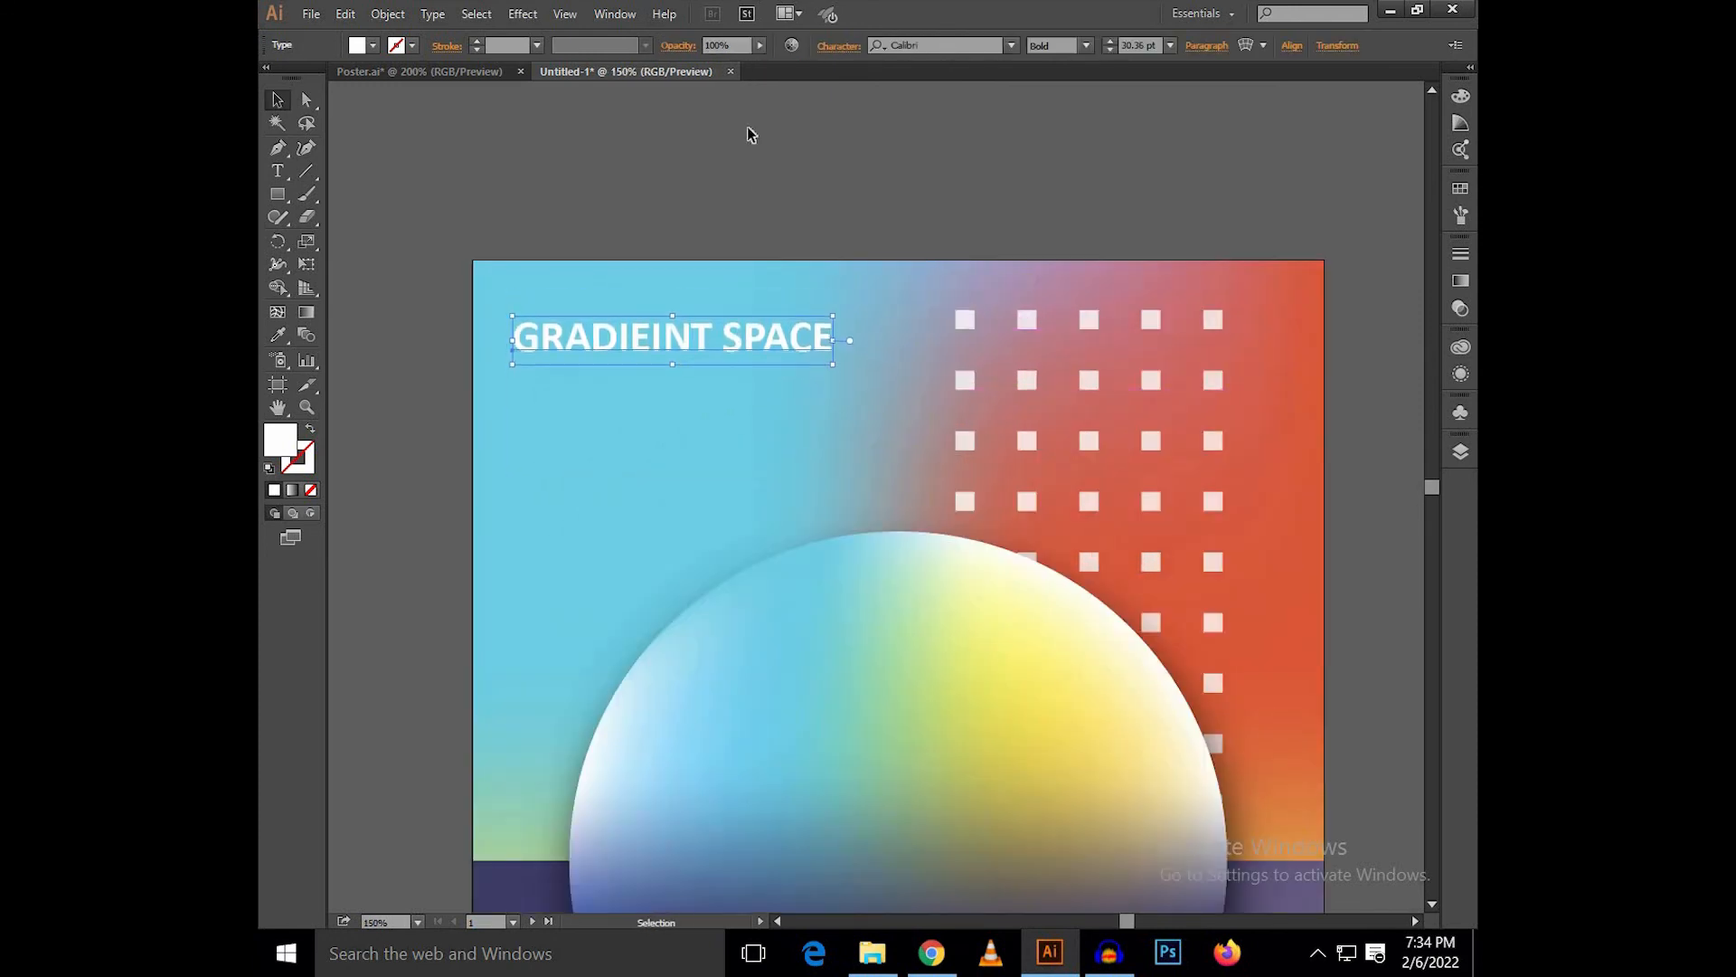
left_click(757, 180)
scroll(758, 181, "down", 1)
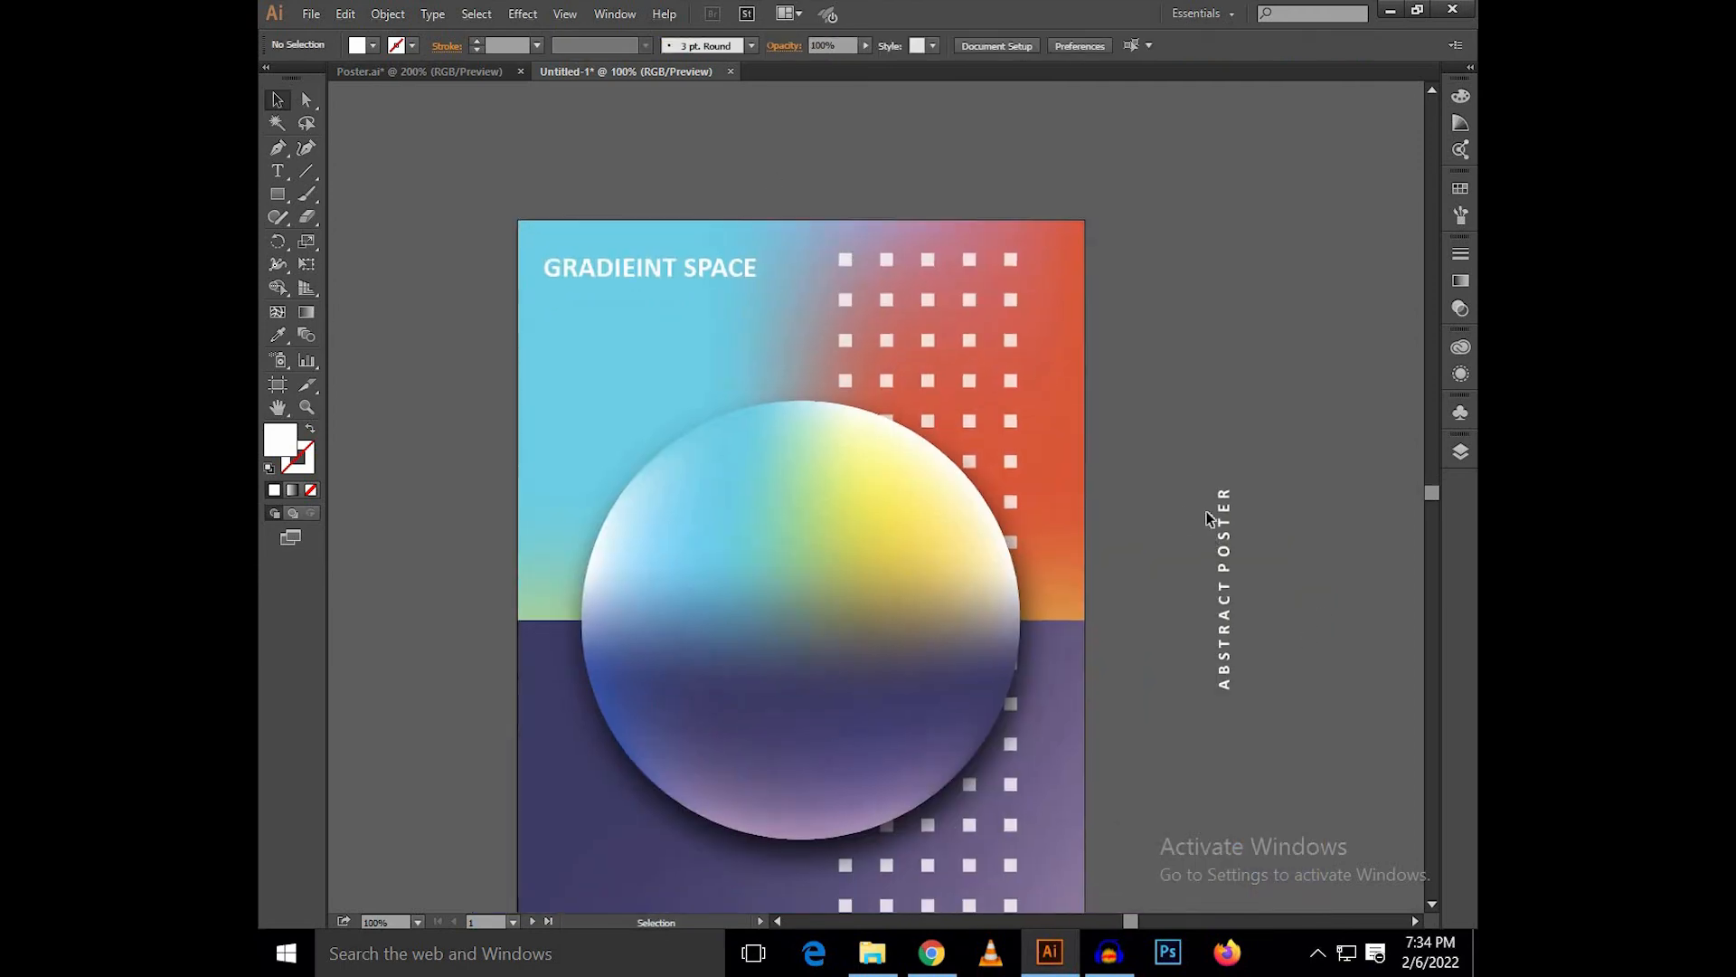
Scale the vertical ABSTRACT POSTER text to about twice its size and place it along the poster's right edge.
left_click(1225, 515)
left_click_drag(1230, 485, 1284, 393)
left_click_drag(1230, 521, 1059, 458)
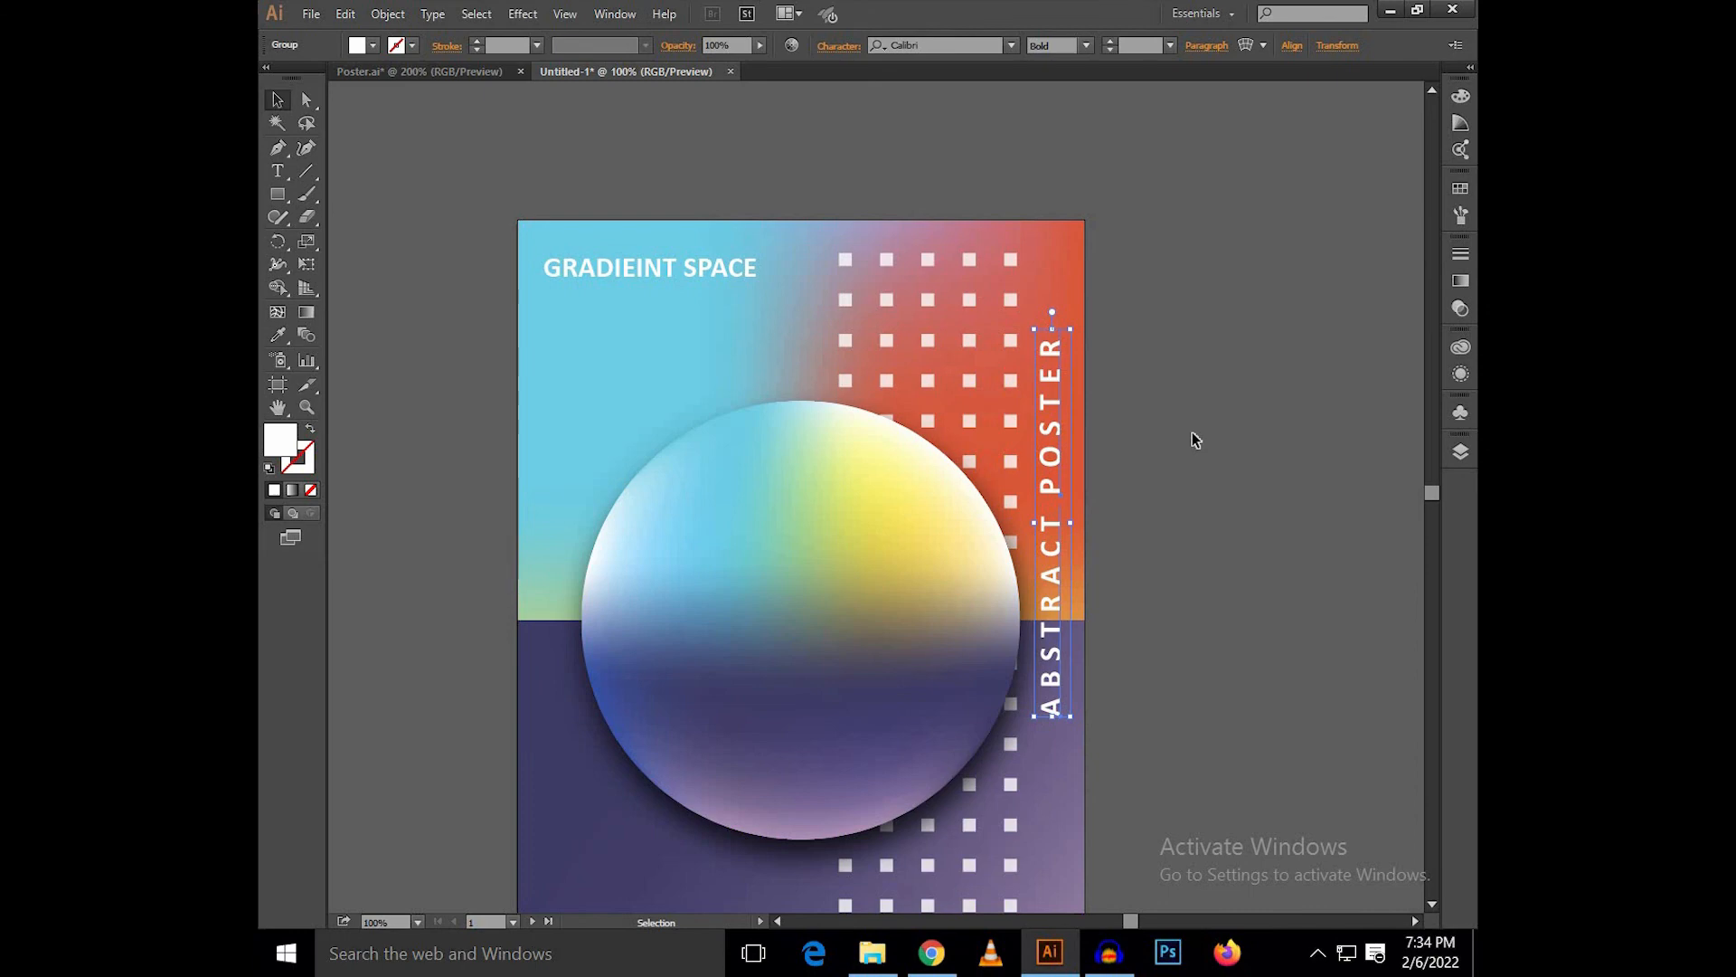
Nudge the vertical ABSTRACT POSTER text slightly down along the right edge and deselect it.
key("Down")
key("Down")
key("Down")
key("Down")
key("Down")
key("Down")
key("Down")
key("Down")
key("Down")
key("Up")
key("Up")
key("Up")
key("Up")
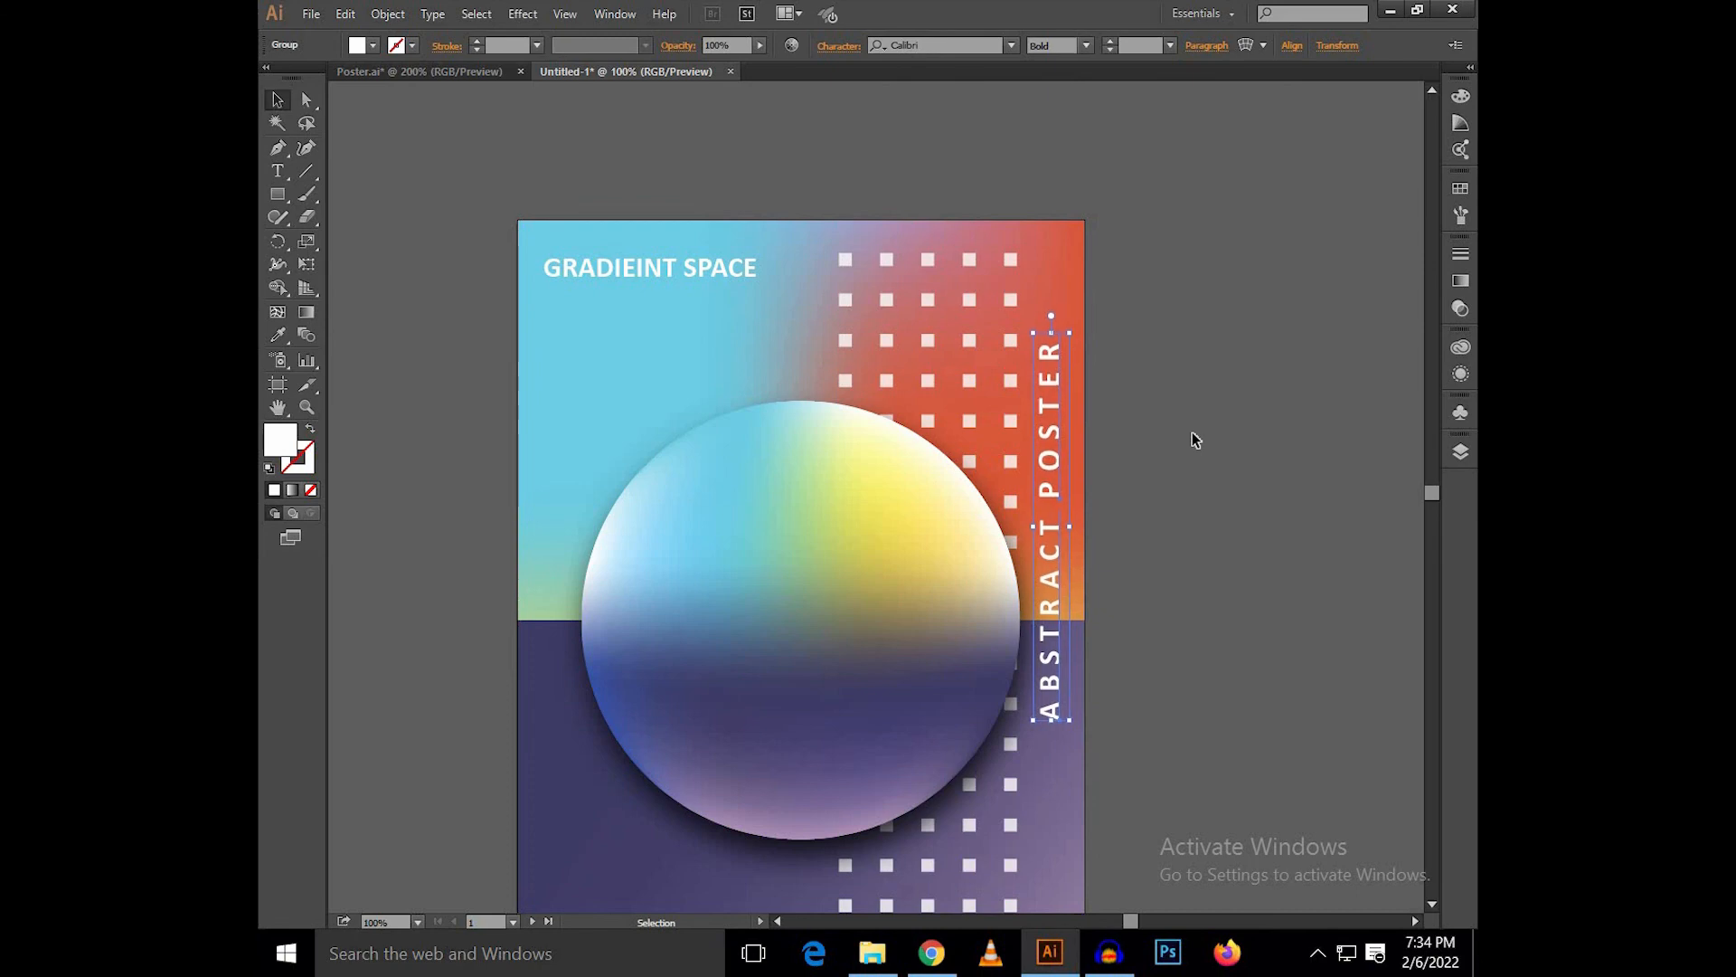
left_click(1193, 434)
scroll(1196, 434, "down", 1)
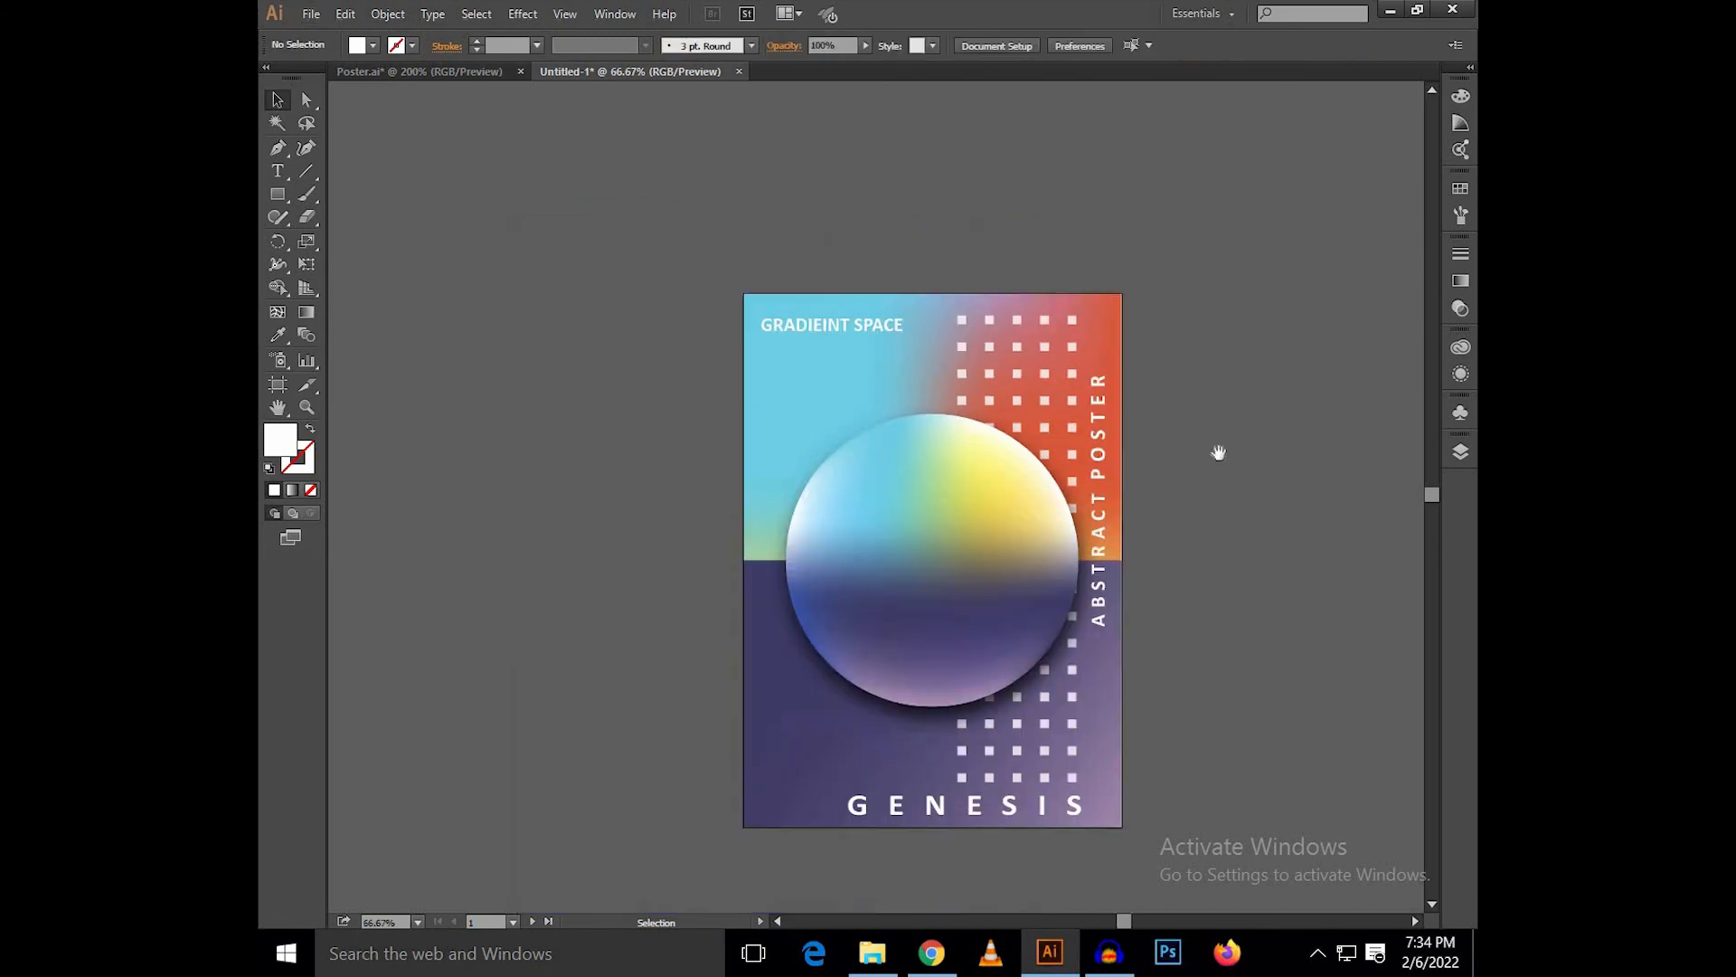
left_click_drag(1215, 443, 1100, 411)
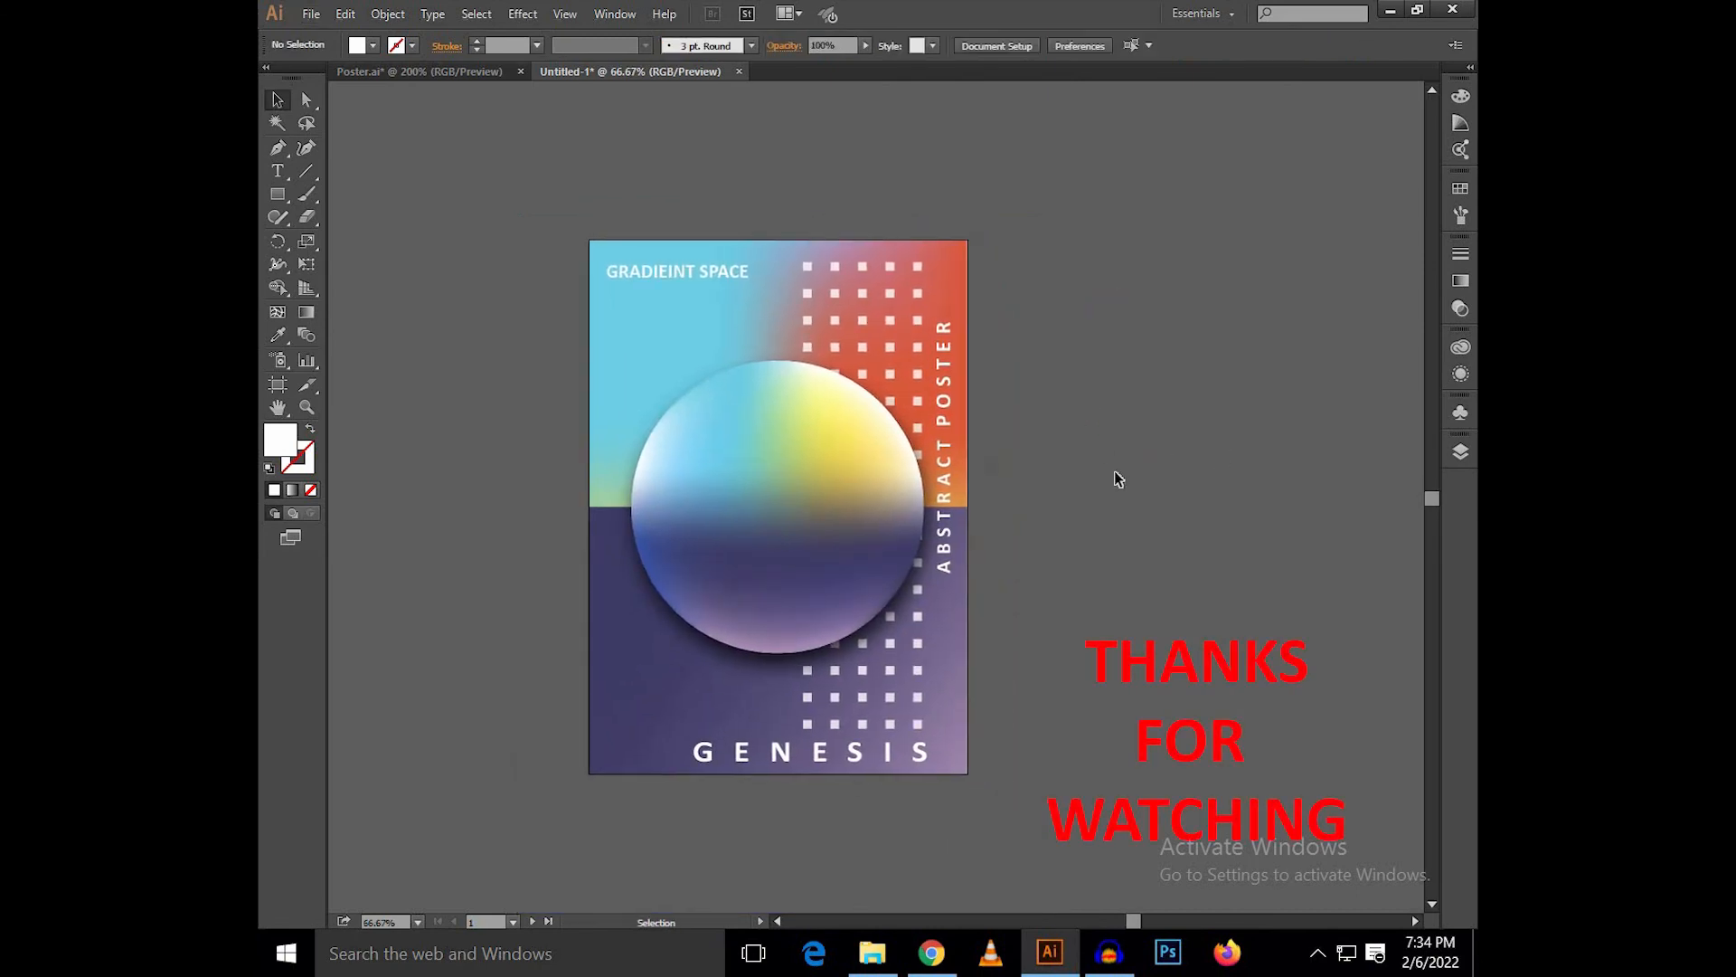